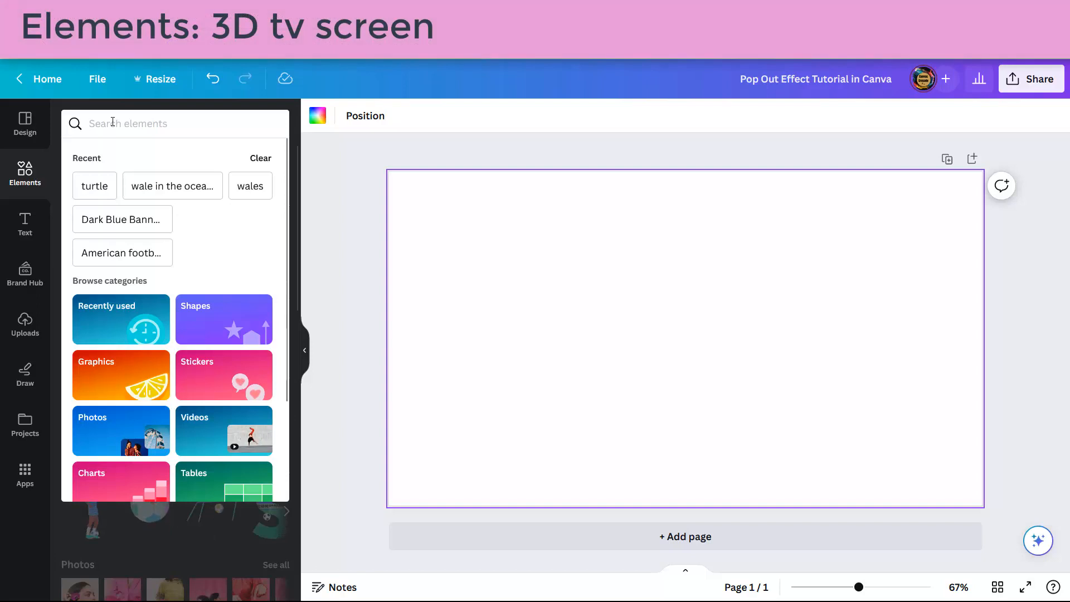
Search the graphics for "3d tv screen" and add the angled black TV with the curved silver stand to the page
type("3d")
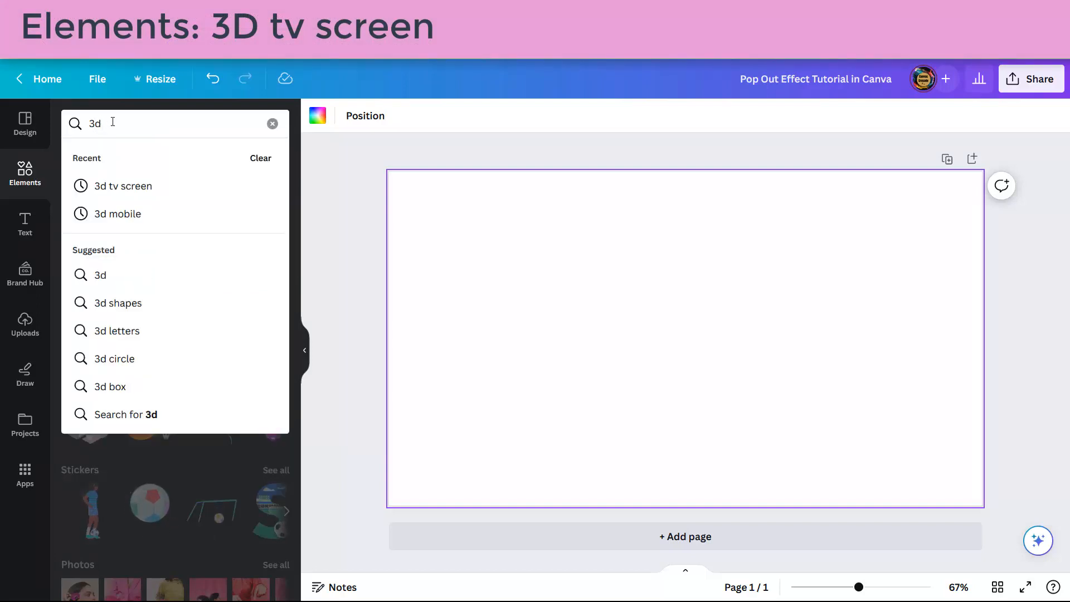
left_click(174, 188)
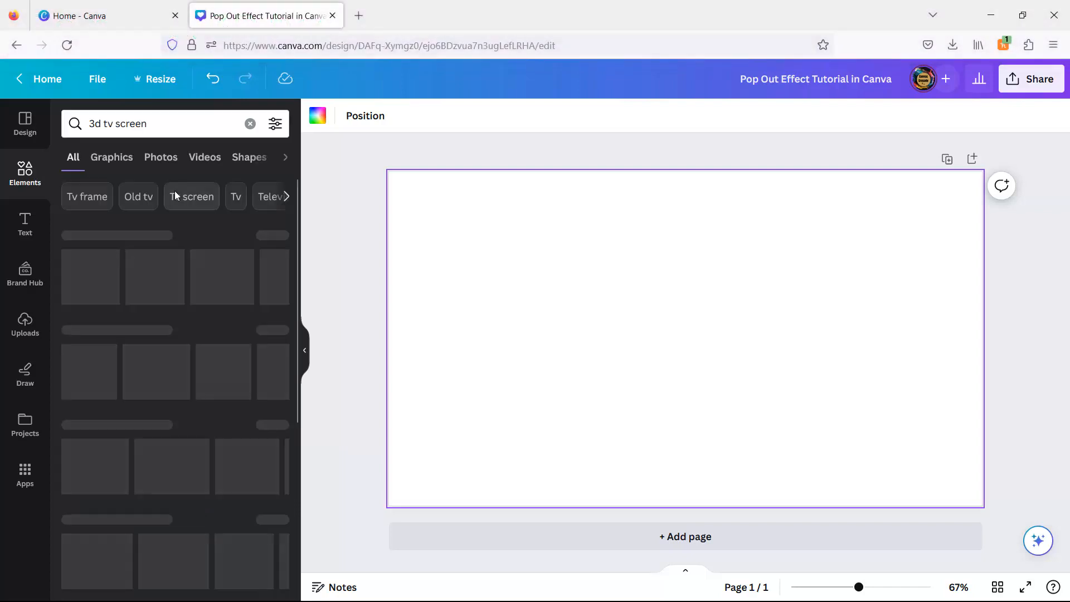
left_click(273, 234)
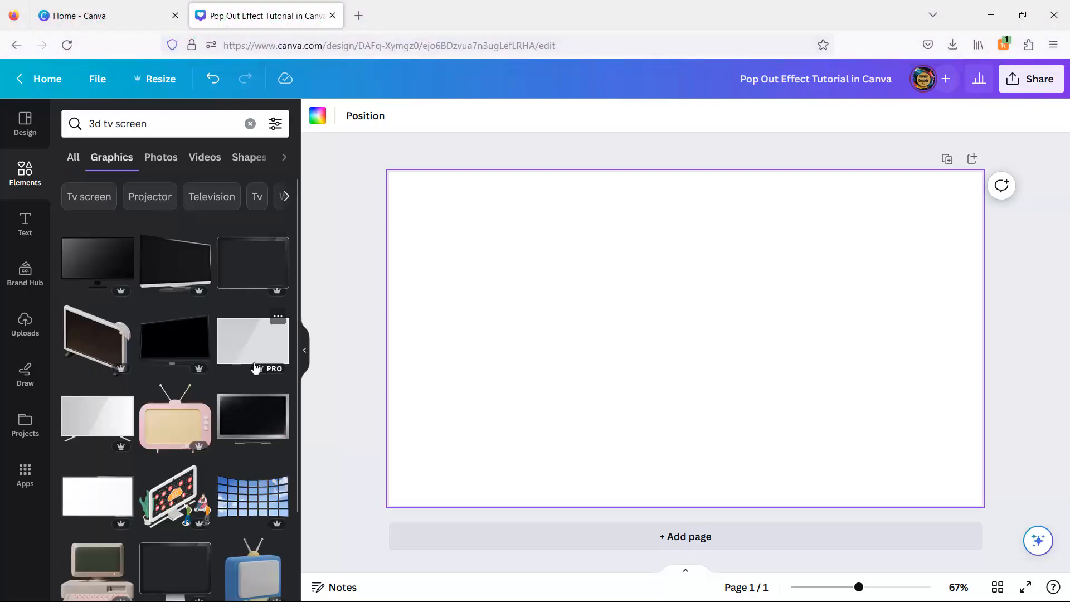
scroll(255, 368, "down", 5)
left_click(273, 384)
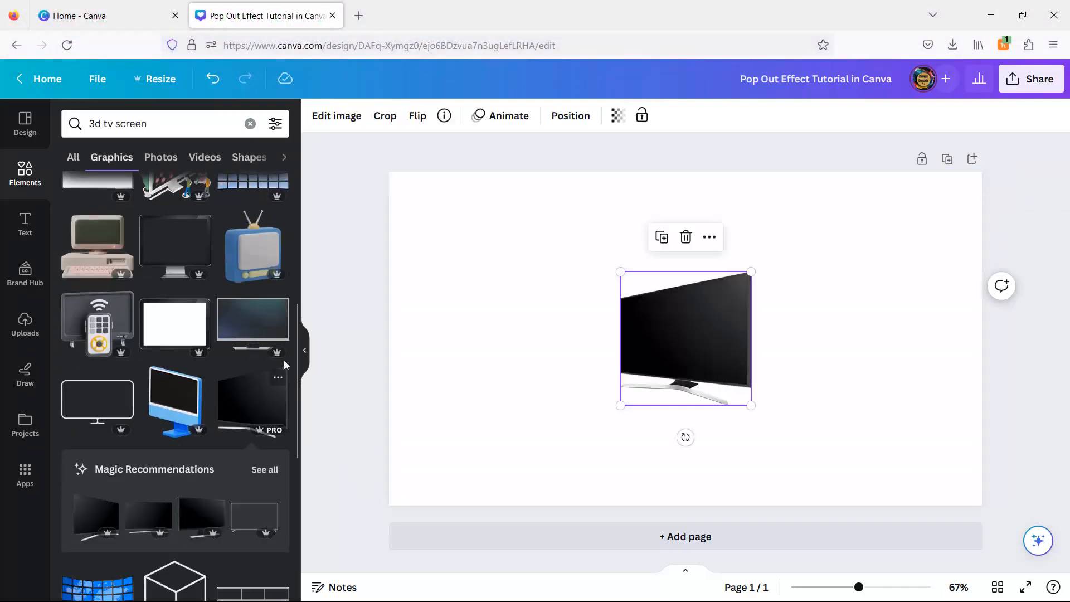
Flip the TV horizontally, move it to the page's left half at X 72, Y 72 px, and enlarge it to about 583 by 596 px
left_click(519, 116)
left_click(556, 159)
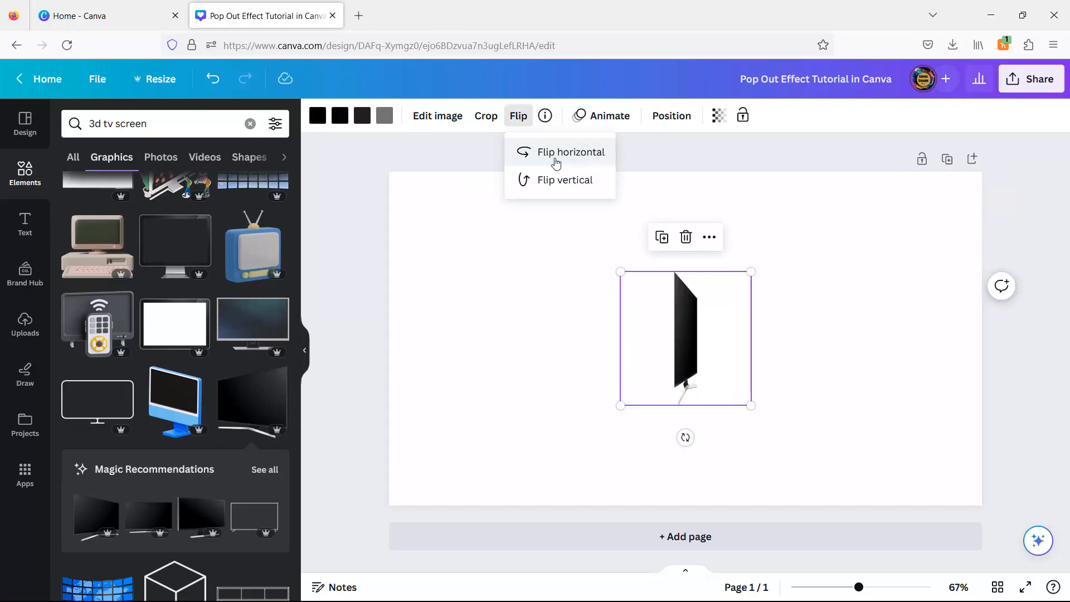
left_click_drag(676, 327, 477, 260)
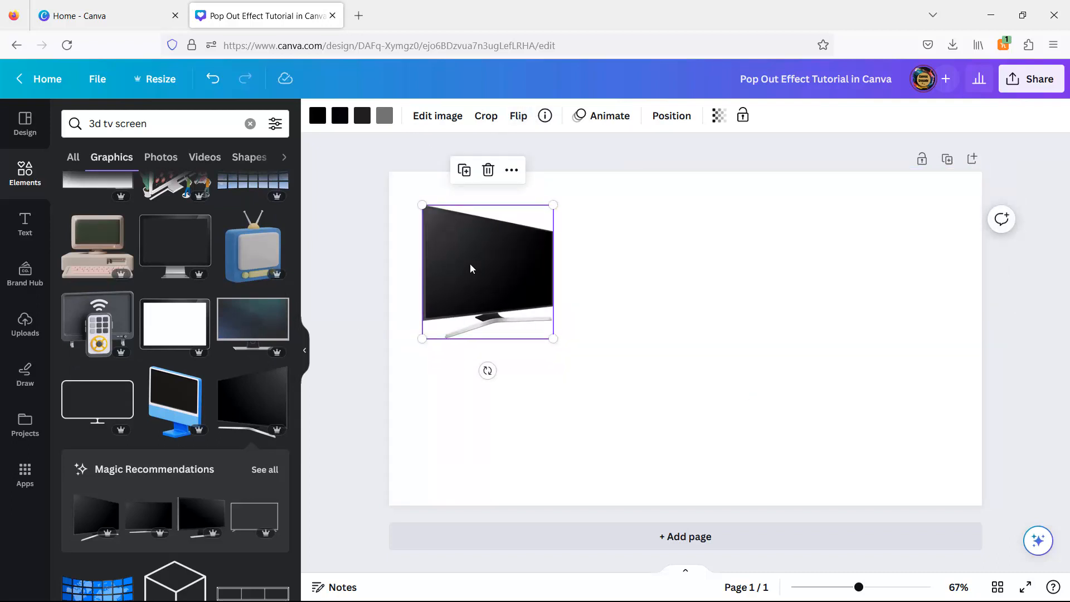
left_click_drag(554, 339, 689, 462)
left_click(671, 116)
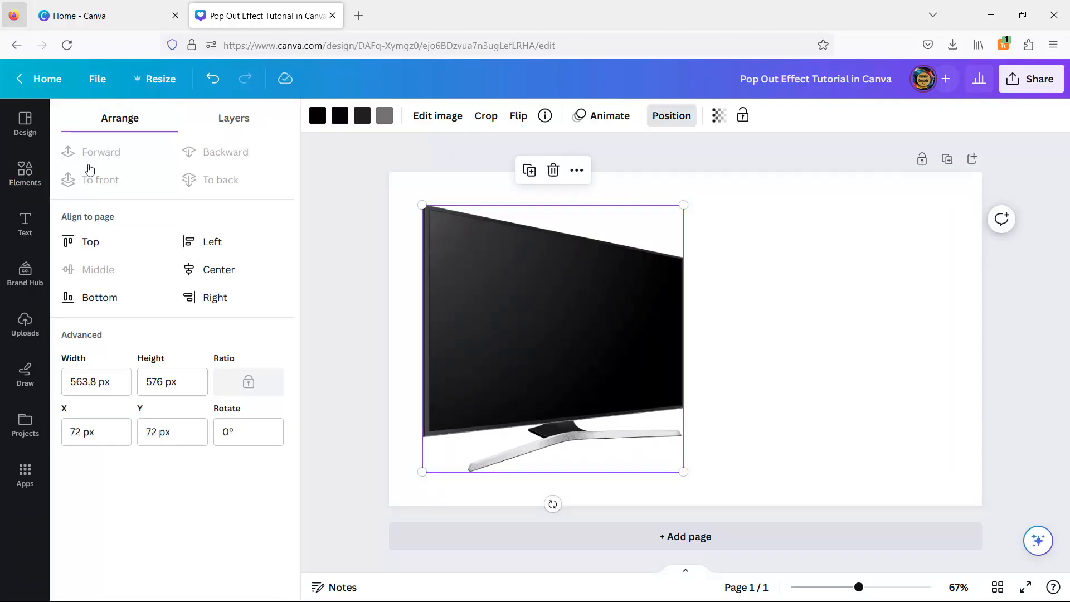
left_click_drag(691, 474, 704, 471)
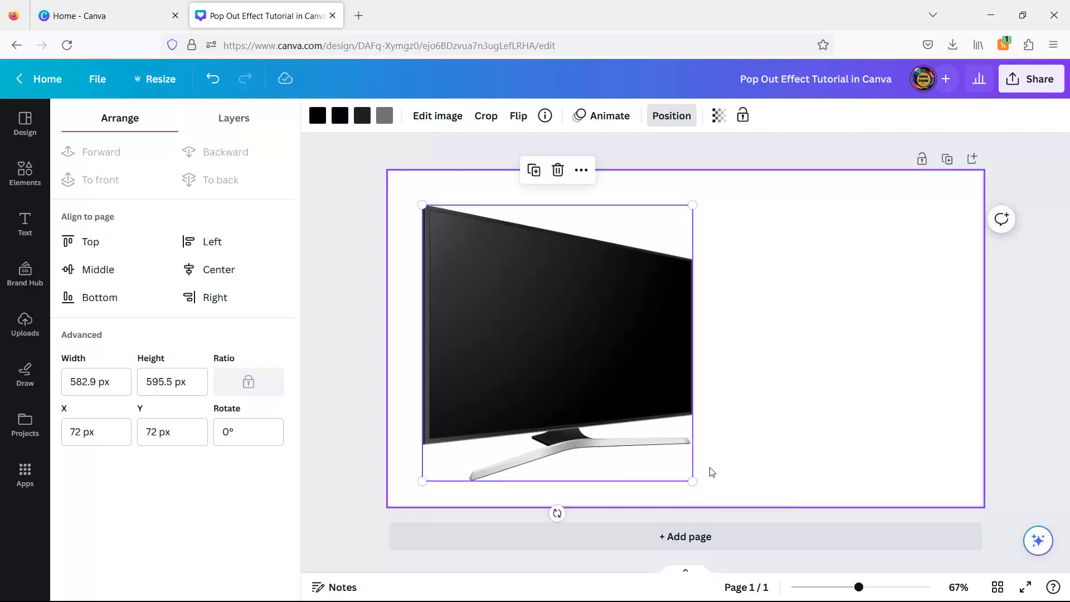
left_click(788, 330)
Add a square shape to the page and colour it white
left_click(24, 172)
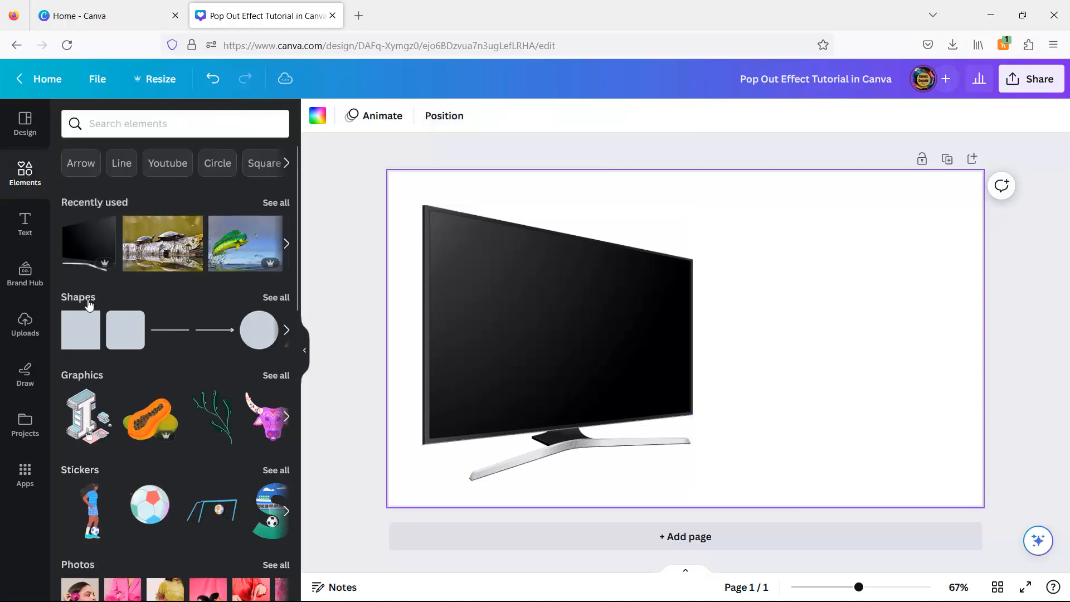
left_click(82, 330)
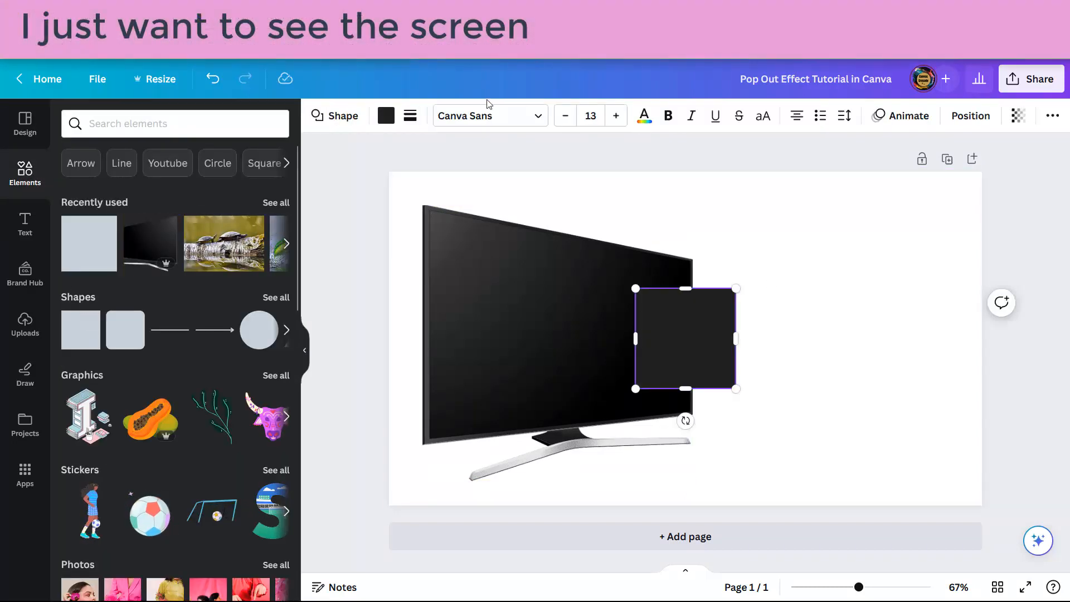
left_click(386, 115)
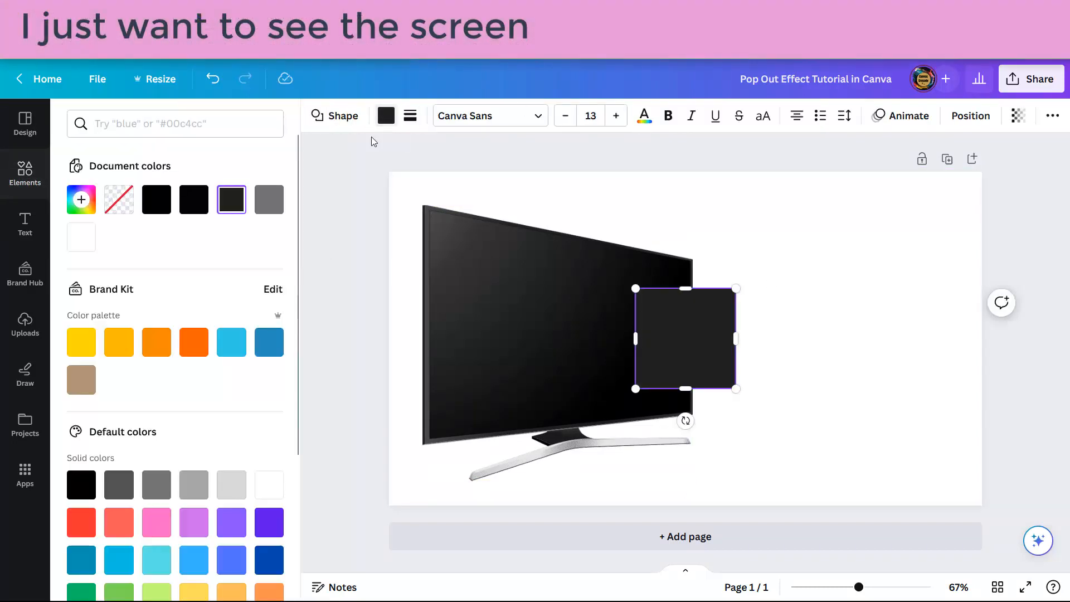
left_click(269, 484)
Place the white square over the bottom of the TV stand and stretch it into a rectangle about 832 by 130 px
left_click_drag(684, 335, 808, 494)
left_click_drag(617, 519, 613, 503)
left_click(565, 409)
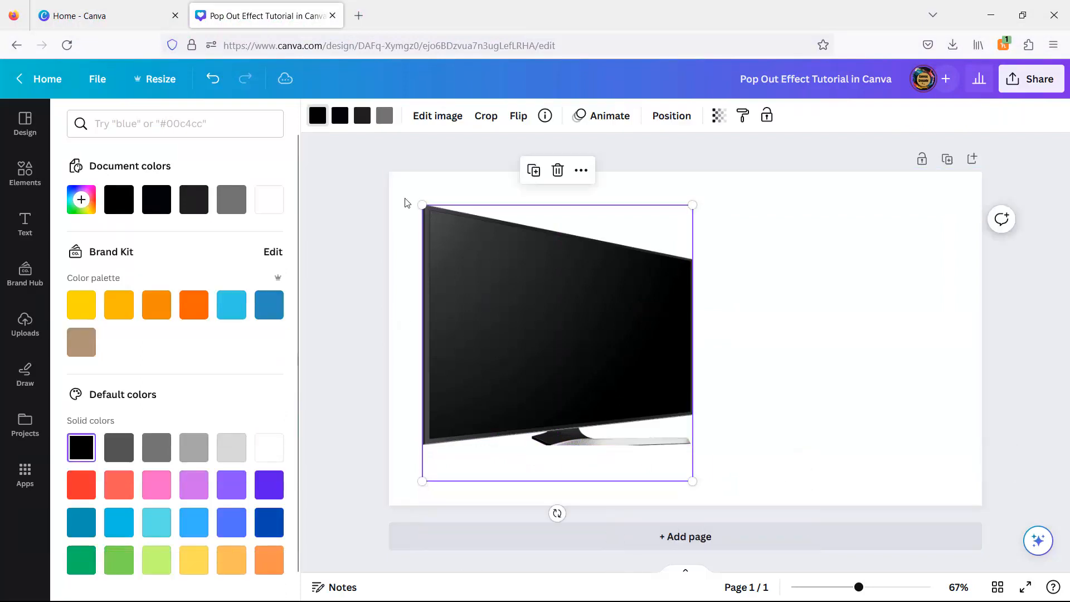
left_click(667, 127)
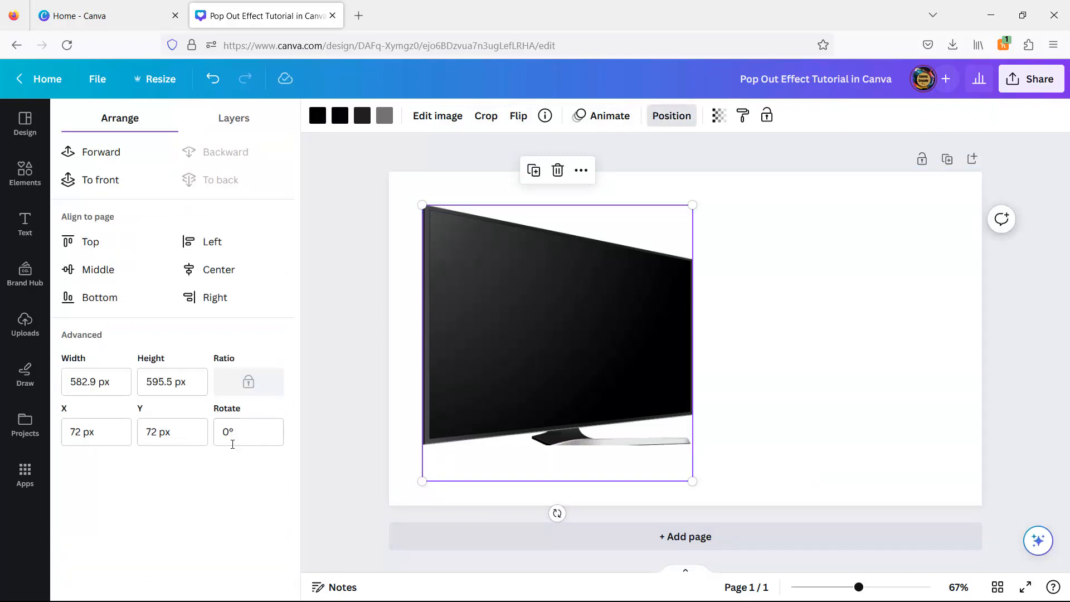
Rotate the white rectangle to about -6.2° and move it over the stand, parallel to the TV's lower edge
left_click(571, 491)
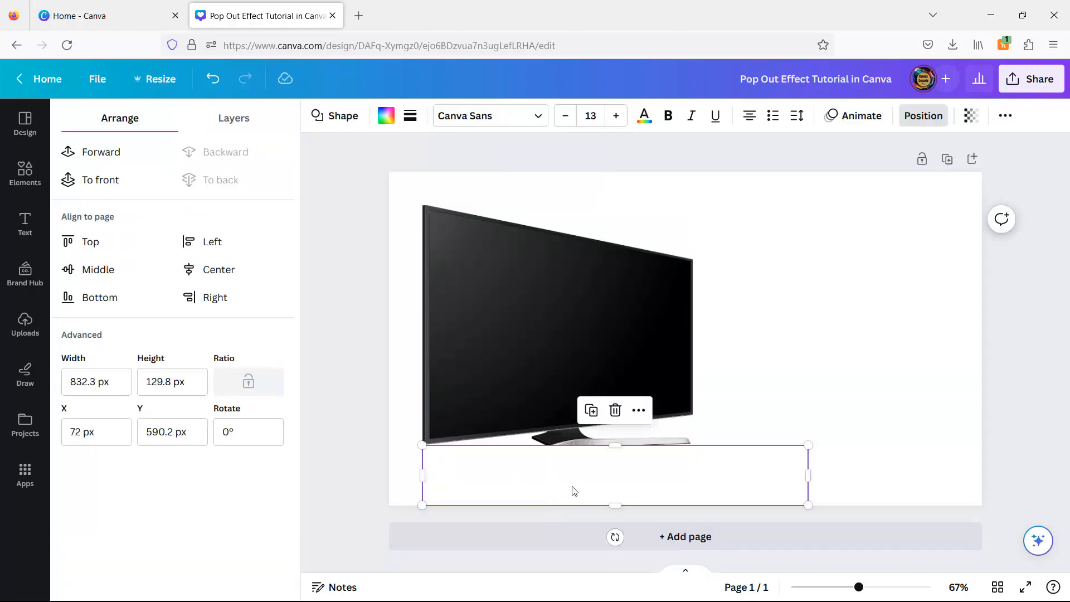
left_click_drag(614, 537, 620, 541)
left_click_drag(657, 487, 644, 472)
left_click_drag(602, 514, 607, 520)
left_click_drag(645, 463, 646, 462)
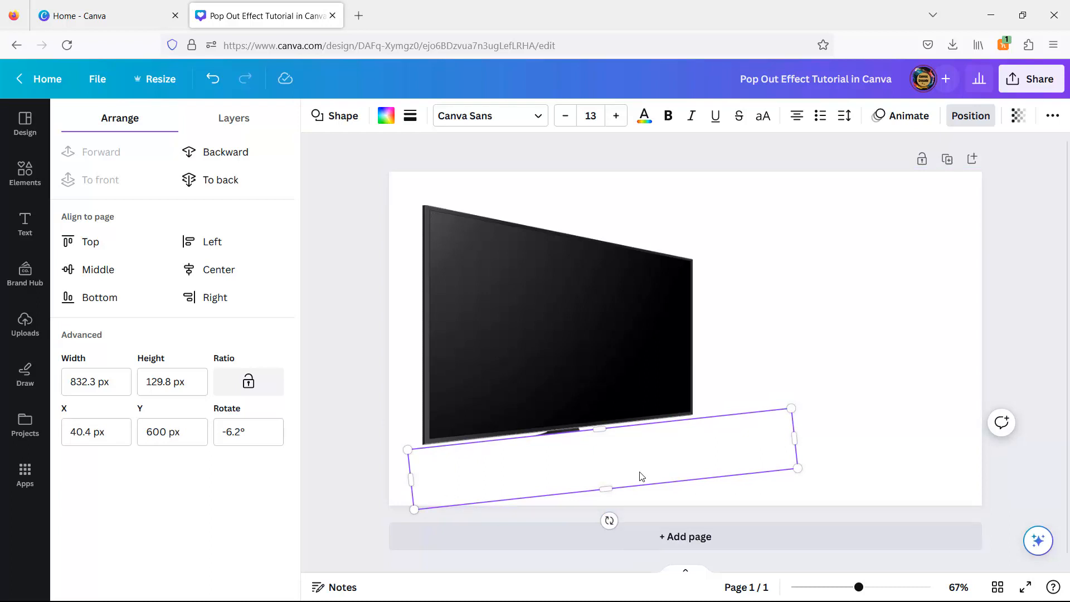
Nudge the white rectangle up to Y 592 px so it covers the rest of the TV stand
left_click(846, 361)
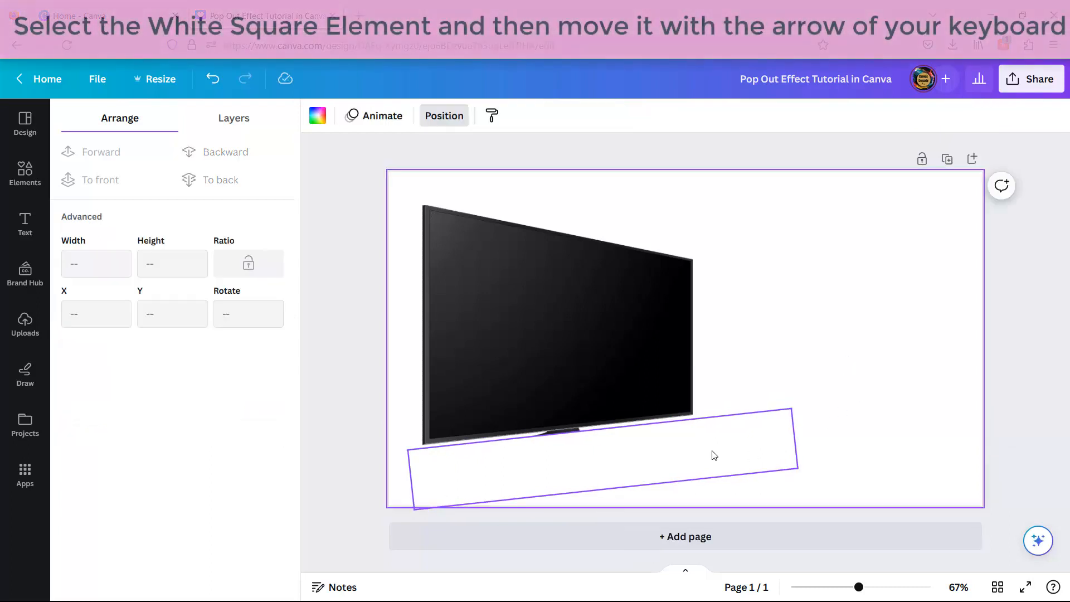
left_click(711, 445)
key("Up")
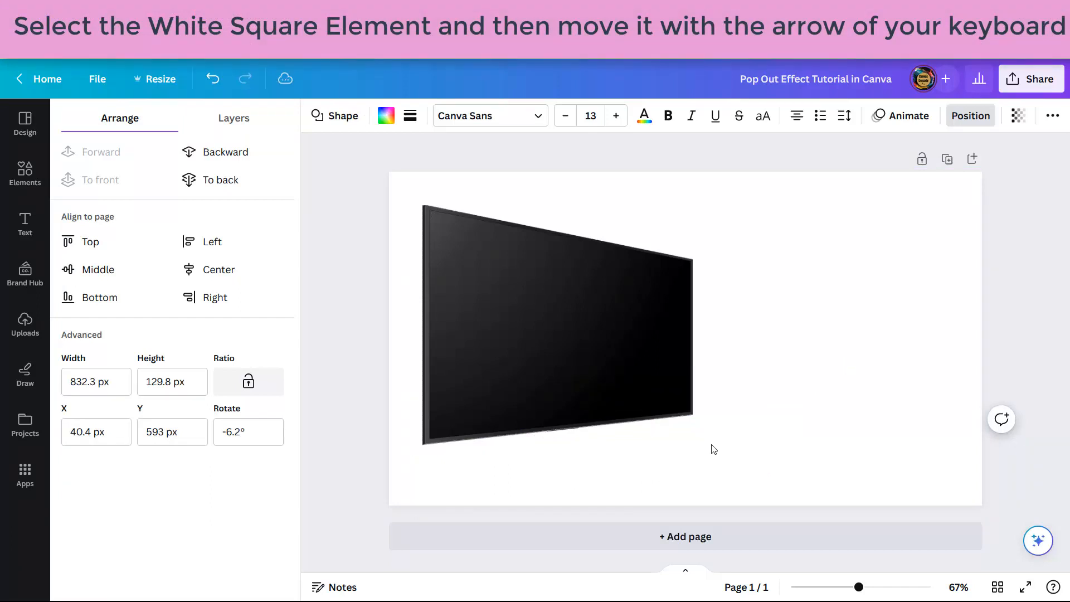
key("Up")
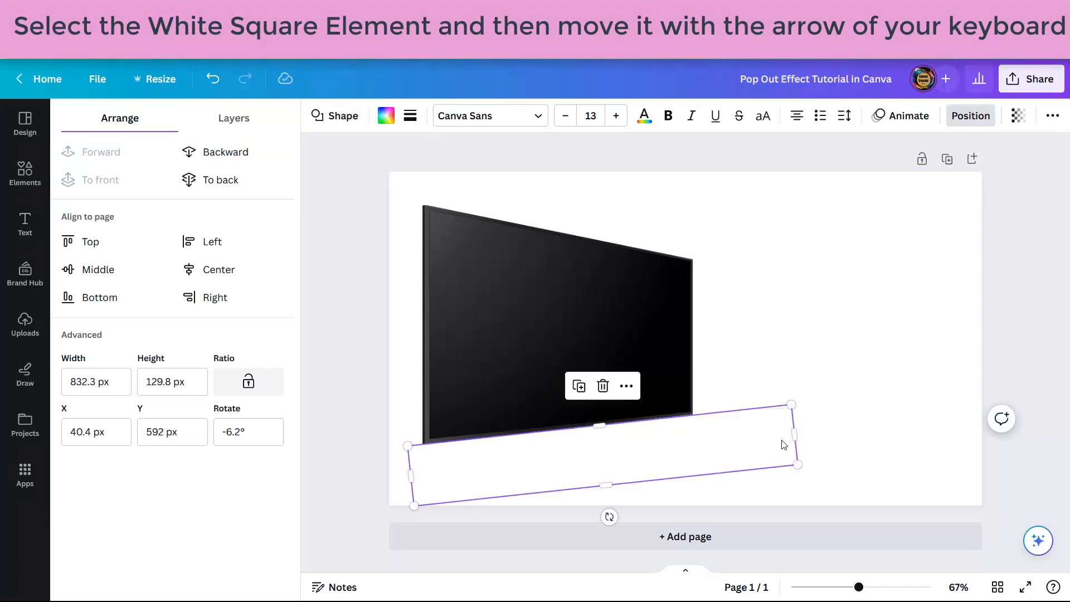
left_click(864, 267)
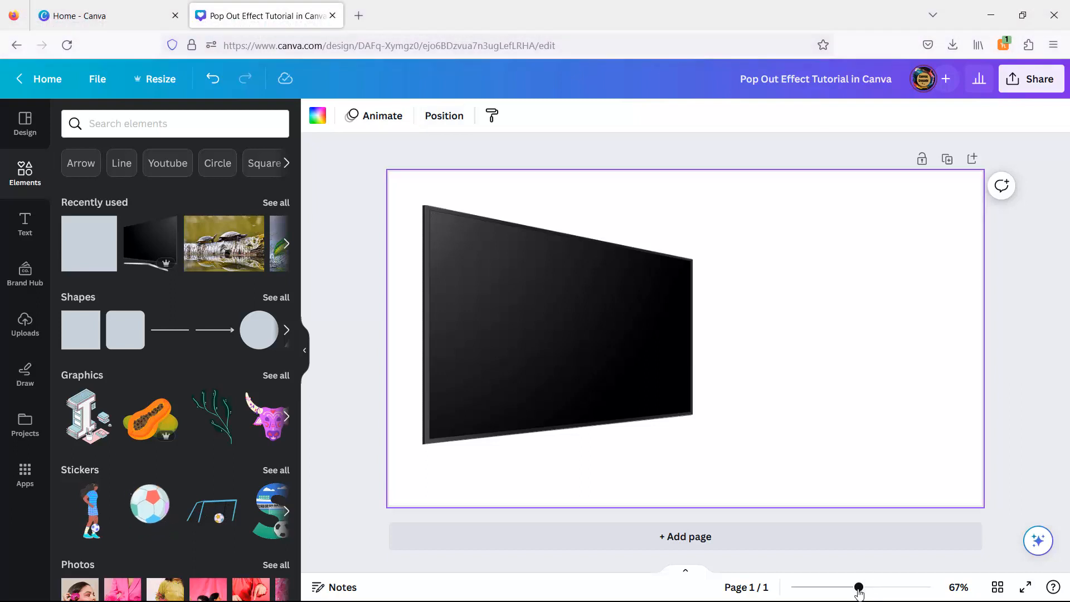
Add a straight line to the page, colour it orange from the brand palette, and set its weight to 9
left_click_drag(858, 587, 869, 587)
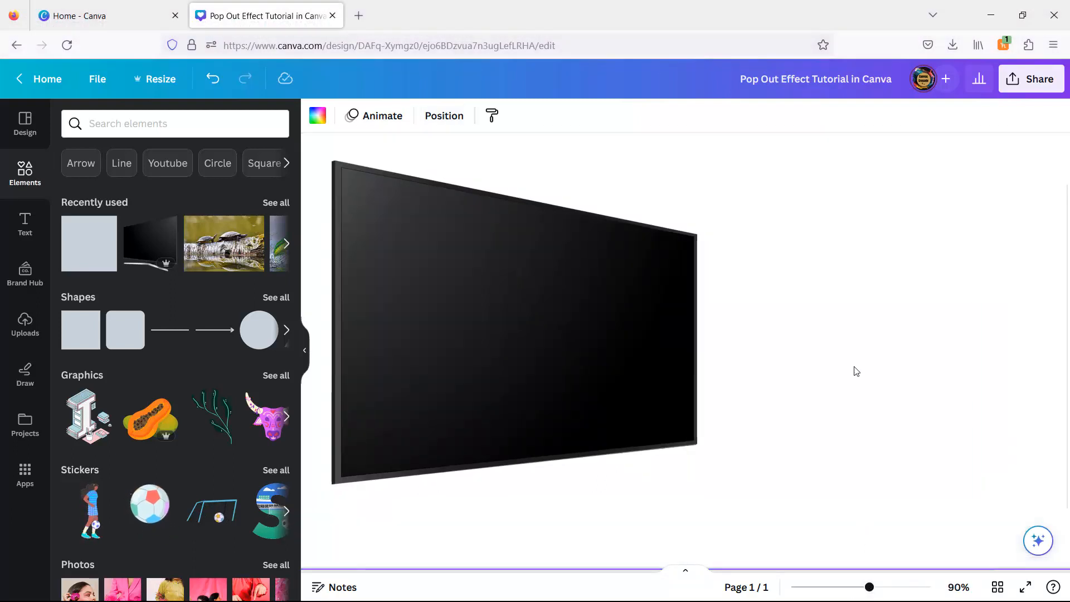
mouse_move(870, 587)
left_mouse_down()
mouse_move(846, 589)
mouse_move(855, 588)
left_mouse_up()
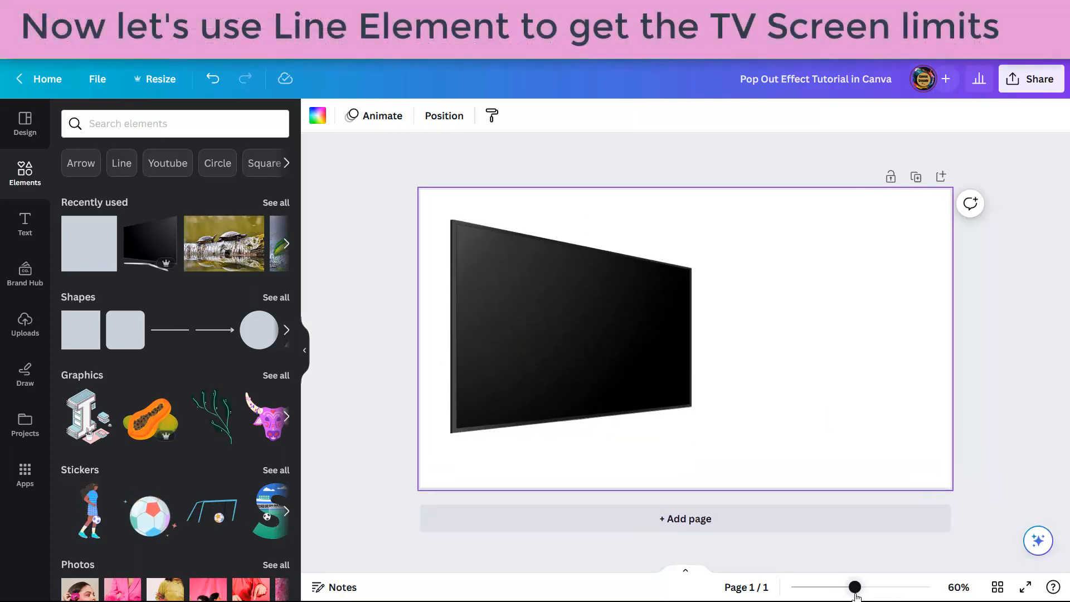
left_click(174, 331)
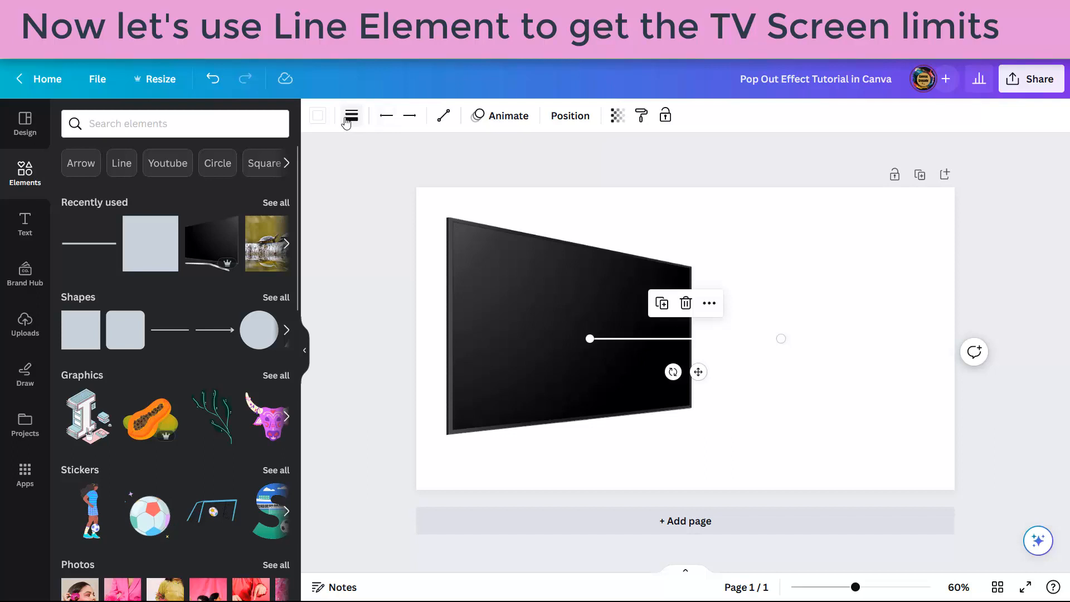
left_click(314, 119)
left_click(186, 316)
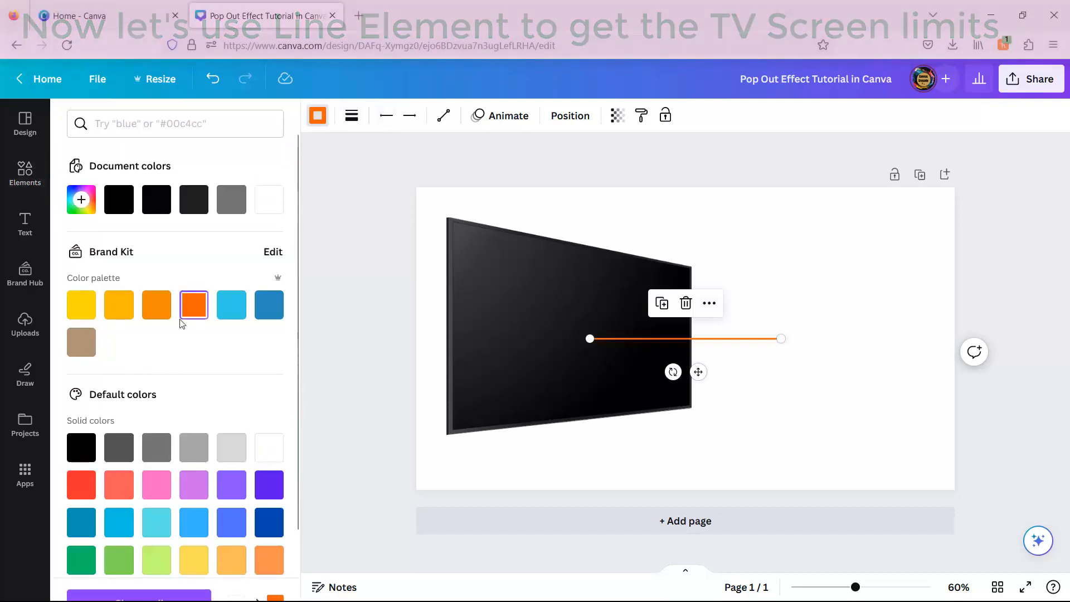
left_click(353, 118)
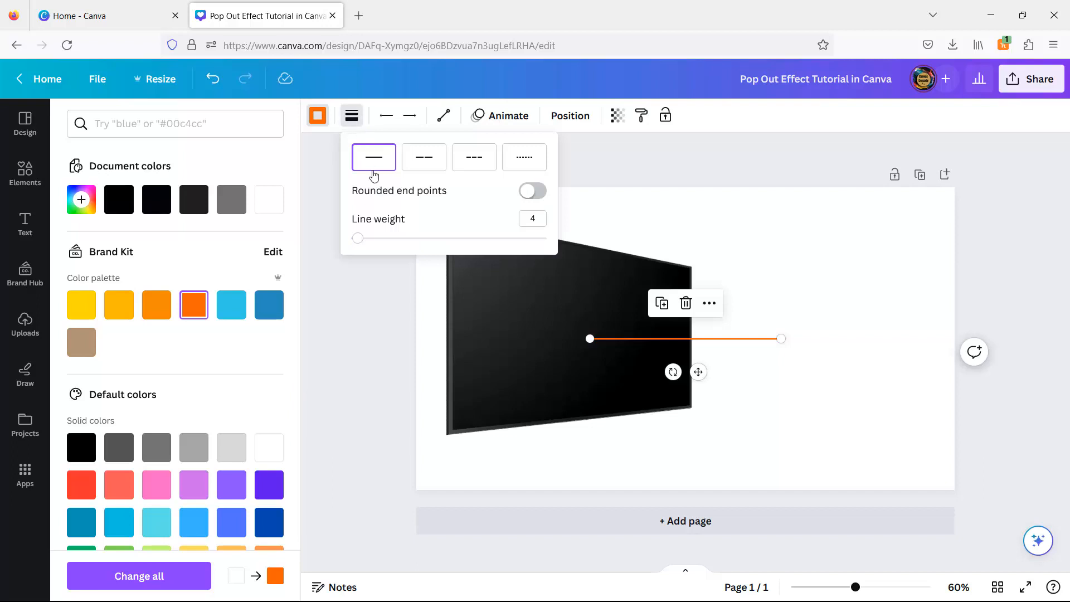
left_click_drag(358, 238, 368, 239)
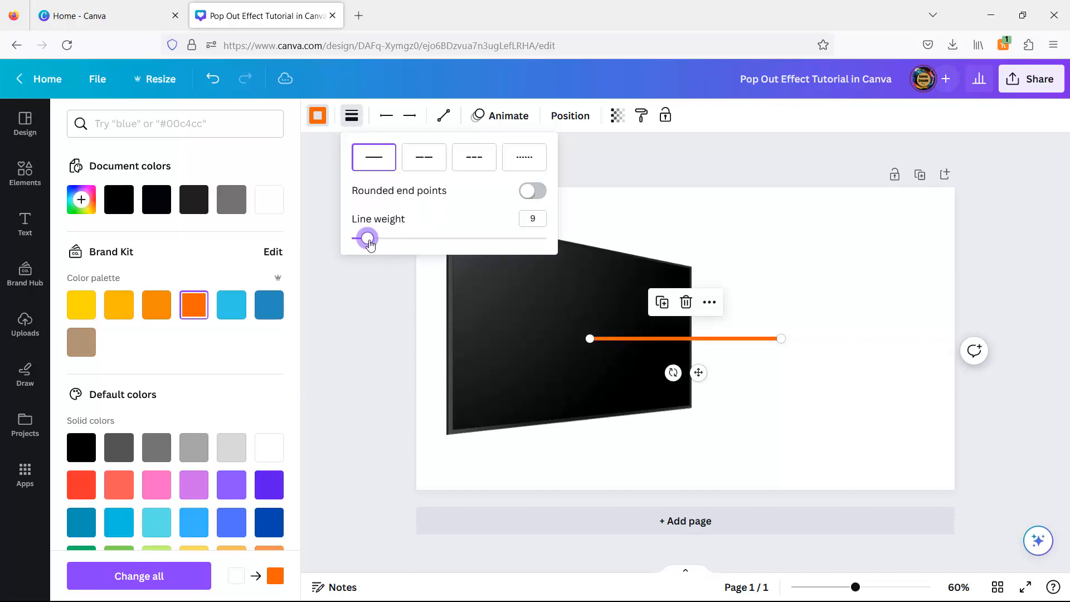
Align the orange line with the TV's upper edge, running from about X 72, Y 74 px to X 655, Y 191 px
left_click_drag(698, 372, 551, 250)
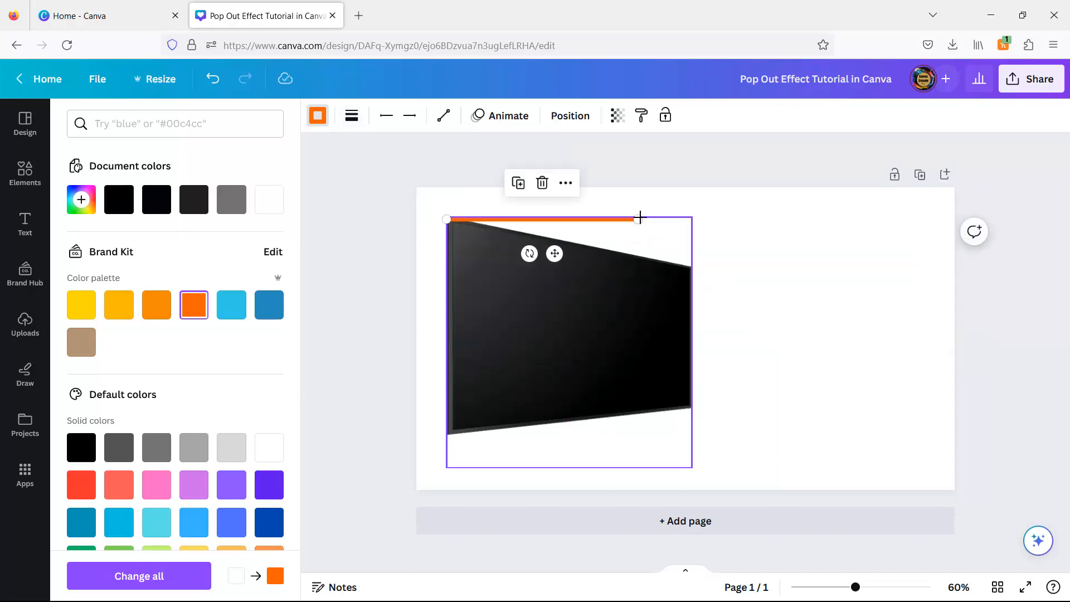
left_click_drag(637, 218, 693, 269)
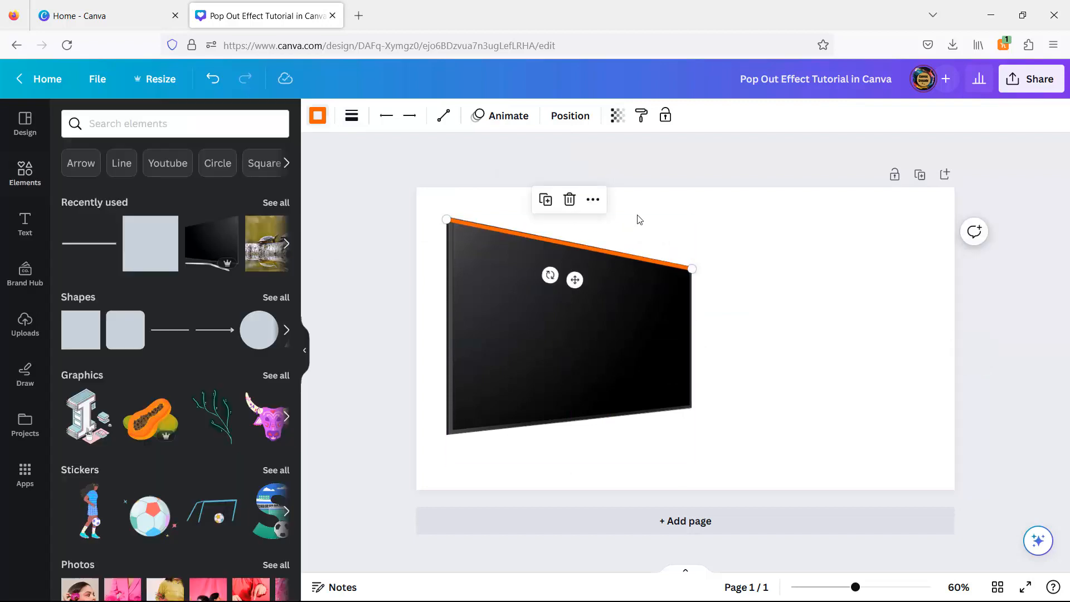
left_click(634, 198)
left_click(633, 257)
key("Up")
key("Up")
key("Up")
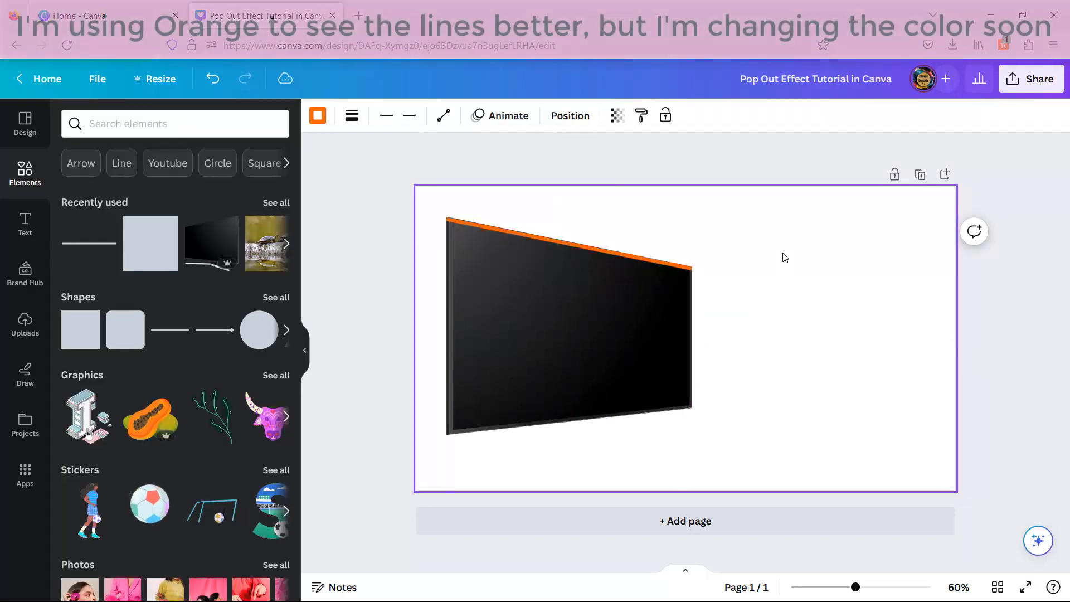
left_click(580, 119)
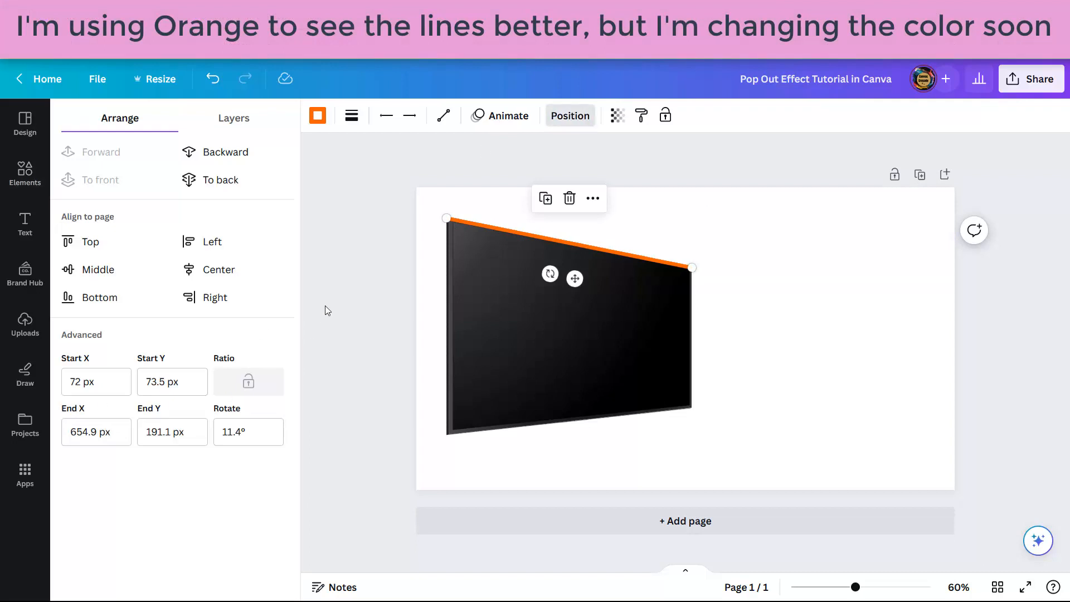
Duplicate the orange line, fit the copy along the TV's left edge, and set its weight to 15
left_click(546, 198)
left_click_drag(691, 268, 447, 433)
left_click_drag(453, 225, 446, 217)
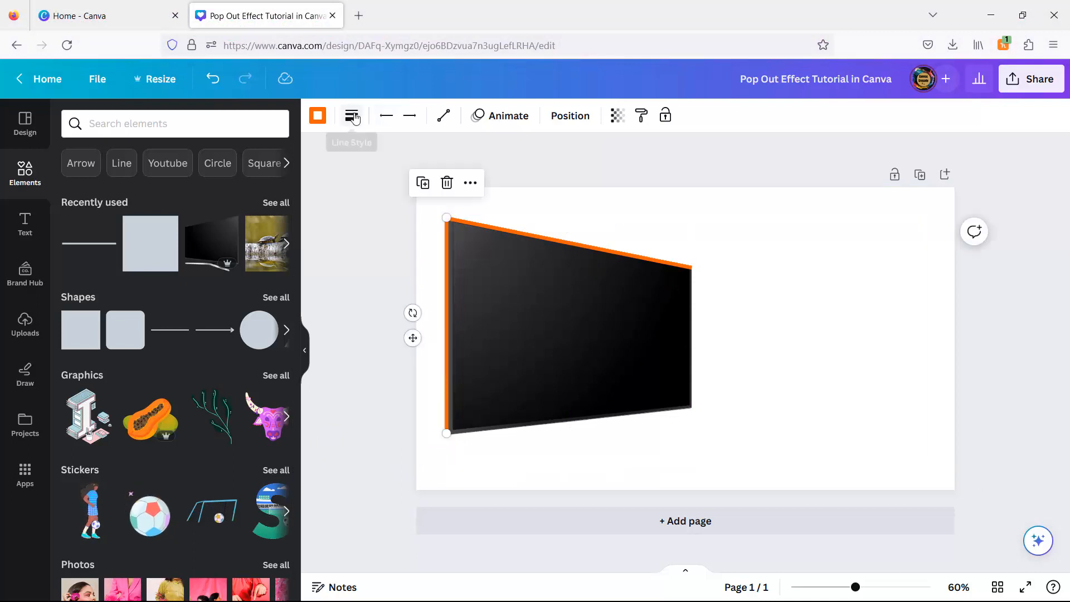
left_click(353, 117)
left_click_drag(367, 240, 387, 246)
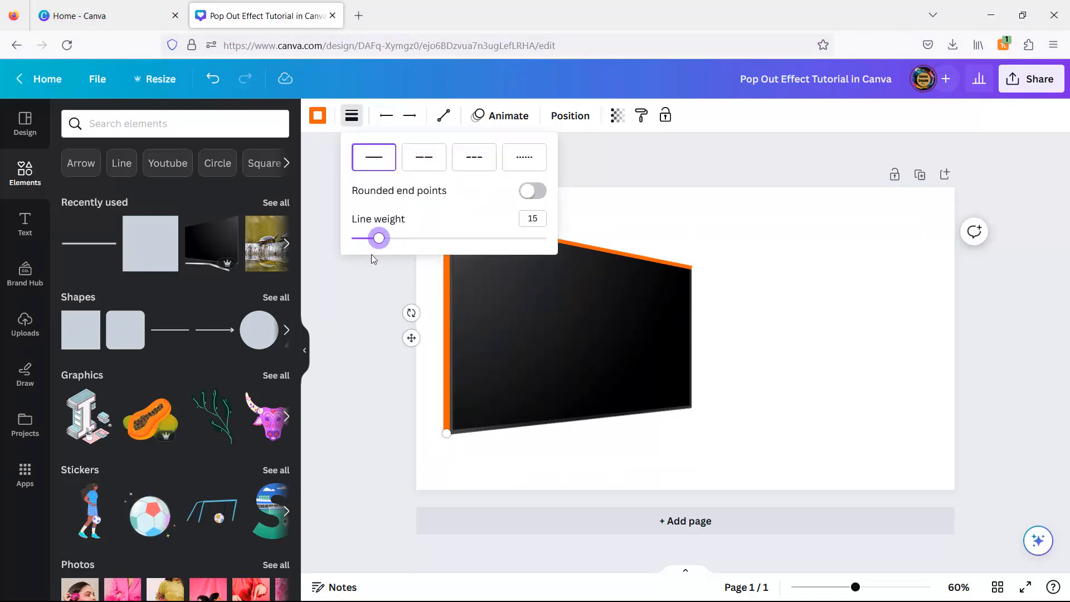
left_click(446, 283)
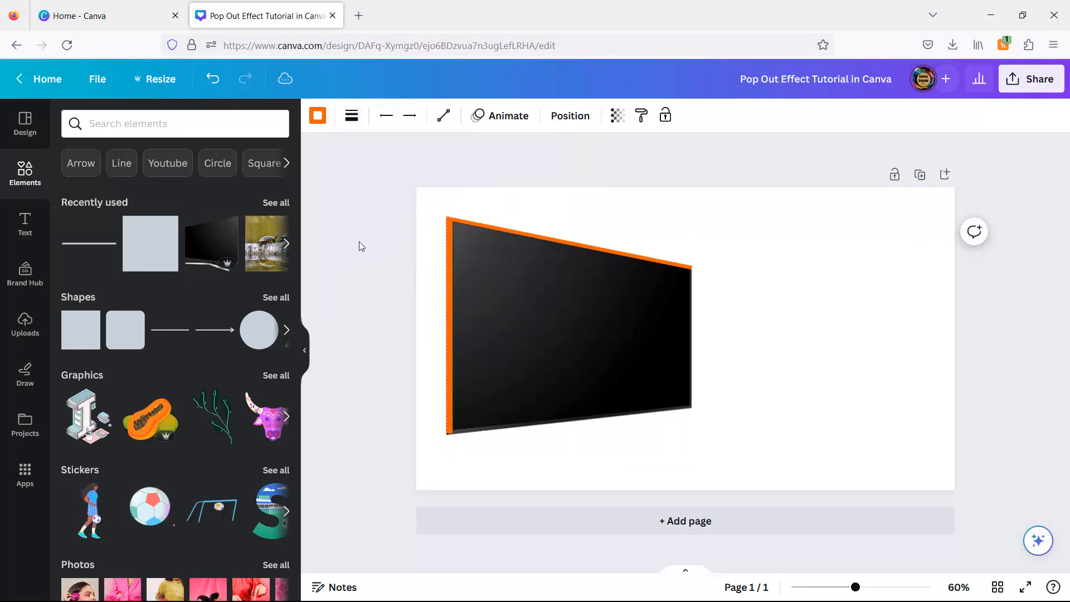
Duplicate the left orange line, fit the copy along the TV's lower edge, and reduce its line weight
left_click(430, 192)
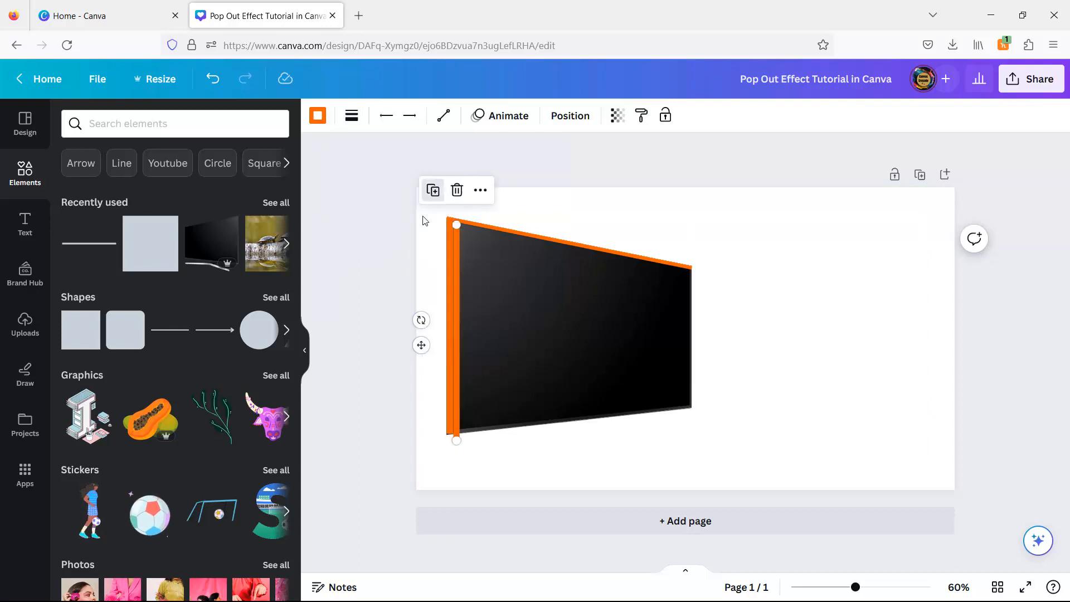
left_click_drag(457, 223, 692, 408)
left_click_drag(456, 441, 450, 432)
left_click(351, 115)
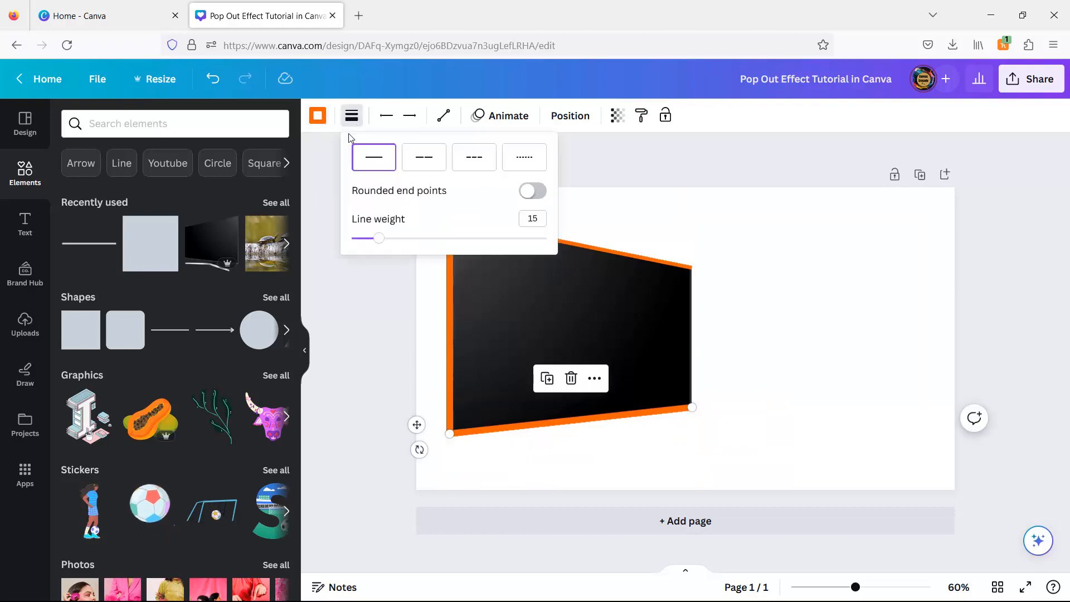
left_click_drag(389, 238, 372, 240)
left_click(363, 376)
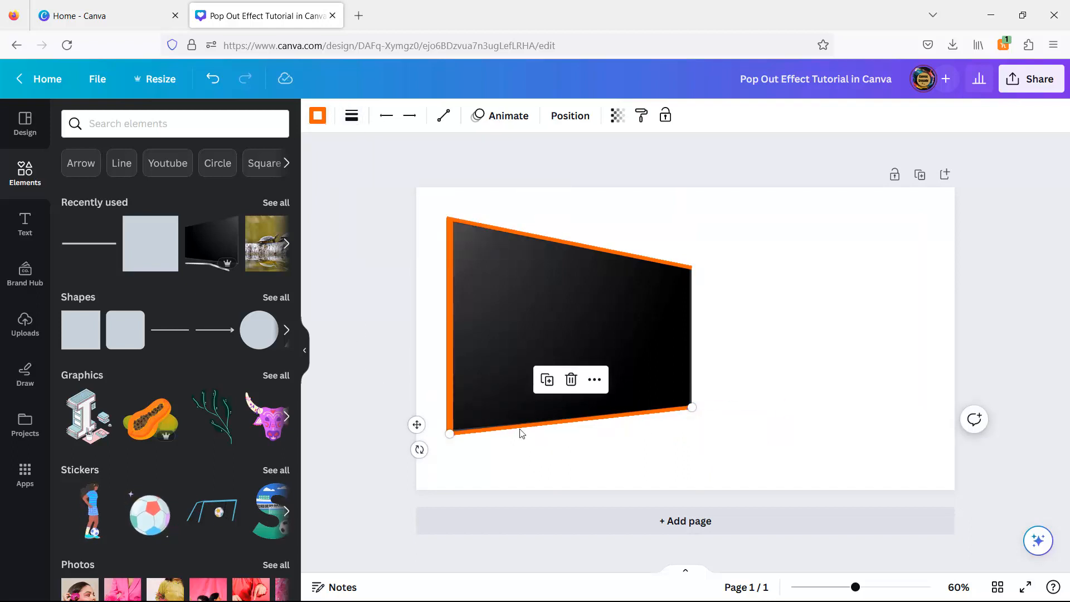
Extend the lower orange line's right end to meet the TV's lower-right corner
left_click(715, 469)
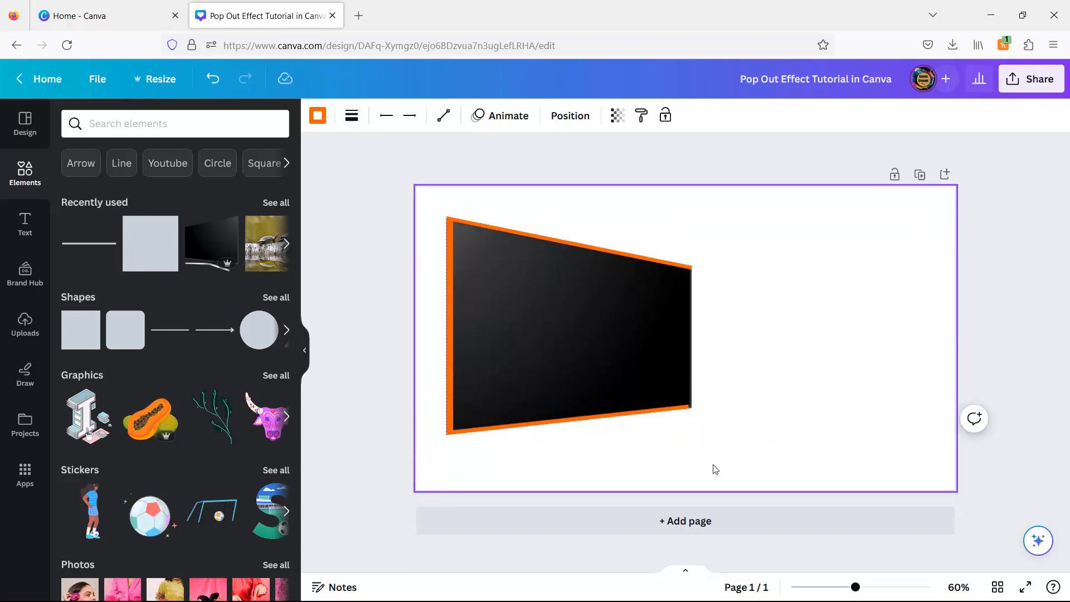
left_click_drag(689, 408, 691, 409)
left_click(811, 375)
Duplicate the lower orange line and fit the copy along the TV's right edge, between the upper and lower lines
left_click_drag(856, 587, 867, 588)
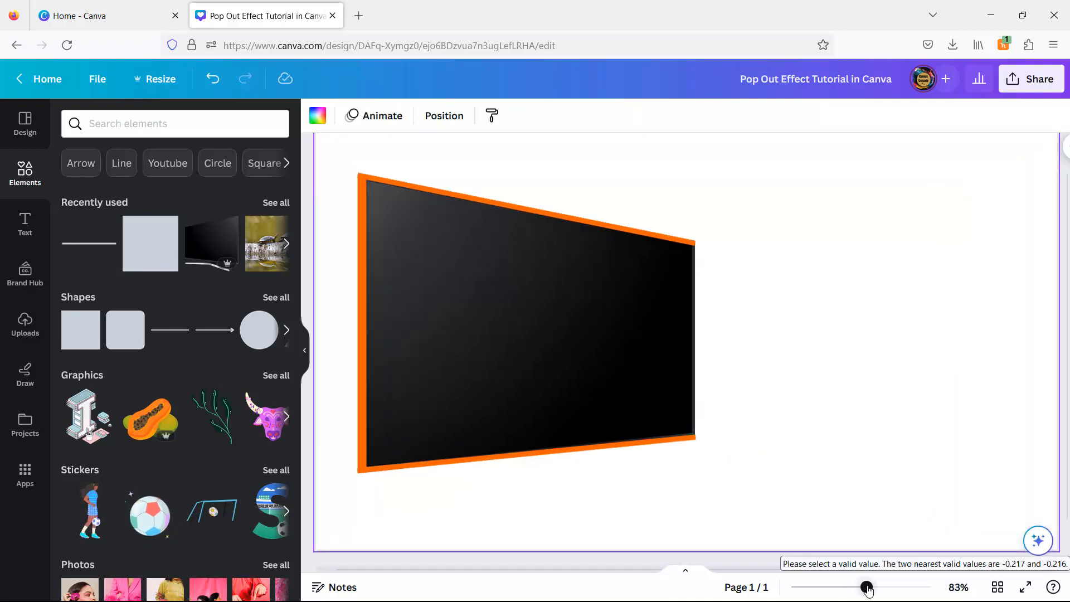
left_click(638, 453)
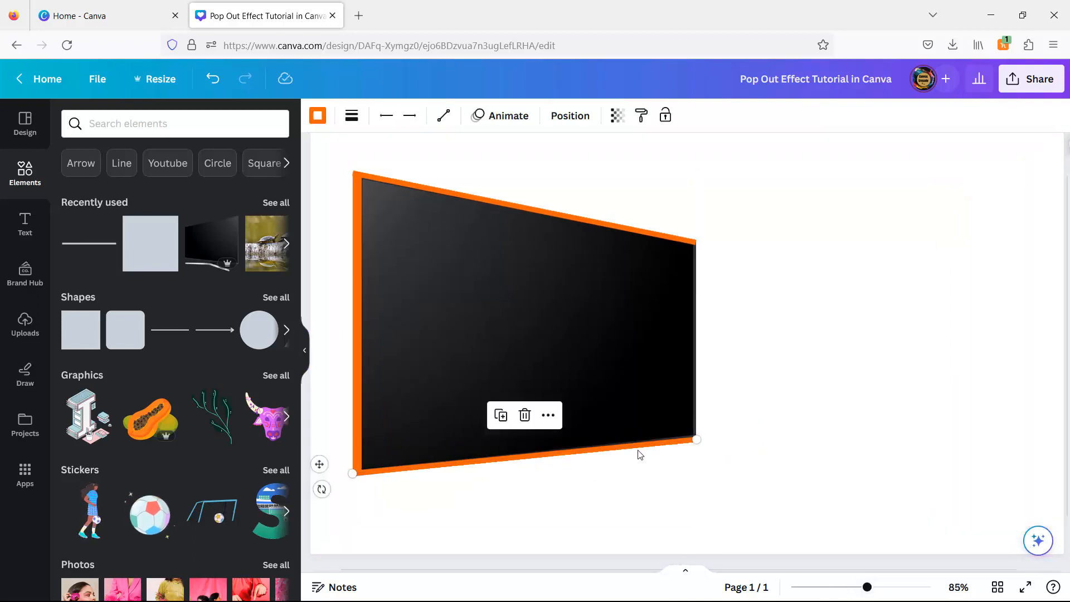
left_click(504, 419)
left_click_drag(361, 482, 696, 245)
left_click_drag(705, 448, 696, 438)
left_click_drag(696, 243, 696, 244)
left_click(712, 344)
left_click(697, 343)
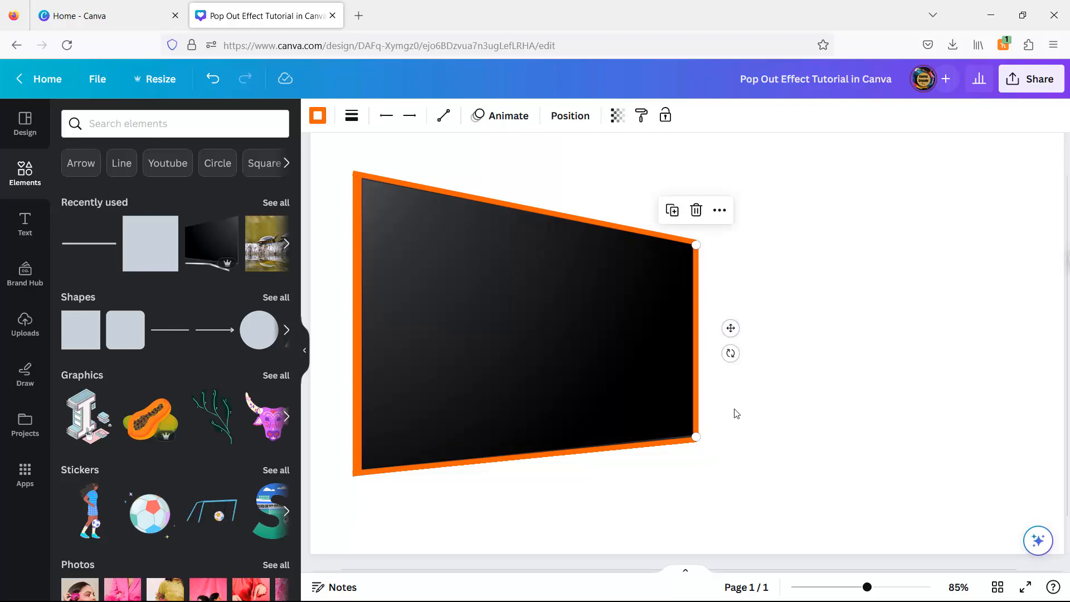
Shift the right orange line slightly, rejoin its upper end to the top line, and show its position settings
left_click(774, 345)
key("Left")
key("Left")
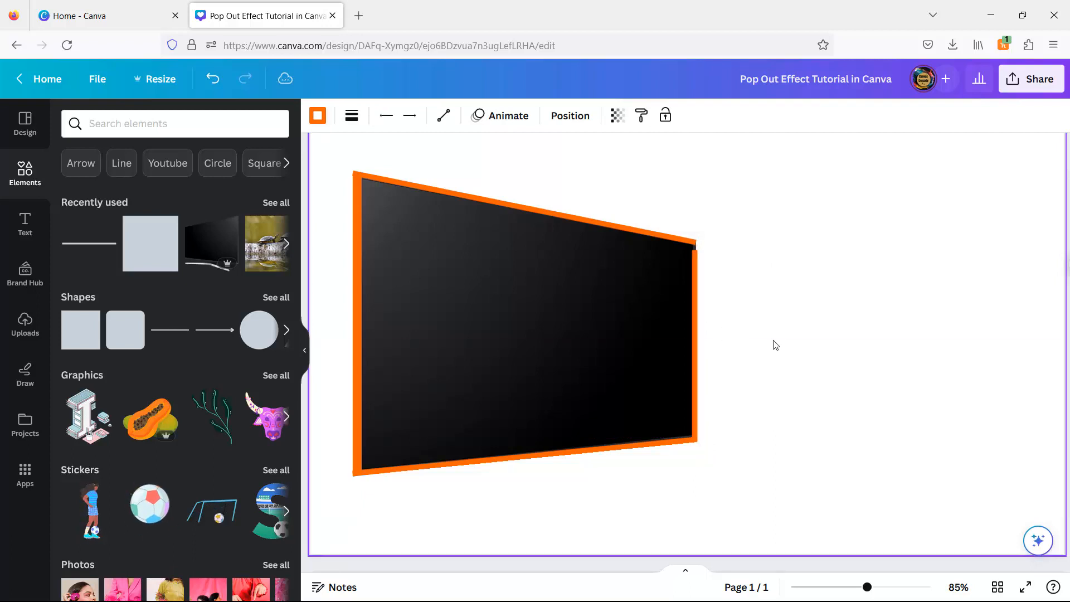
key("Right")
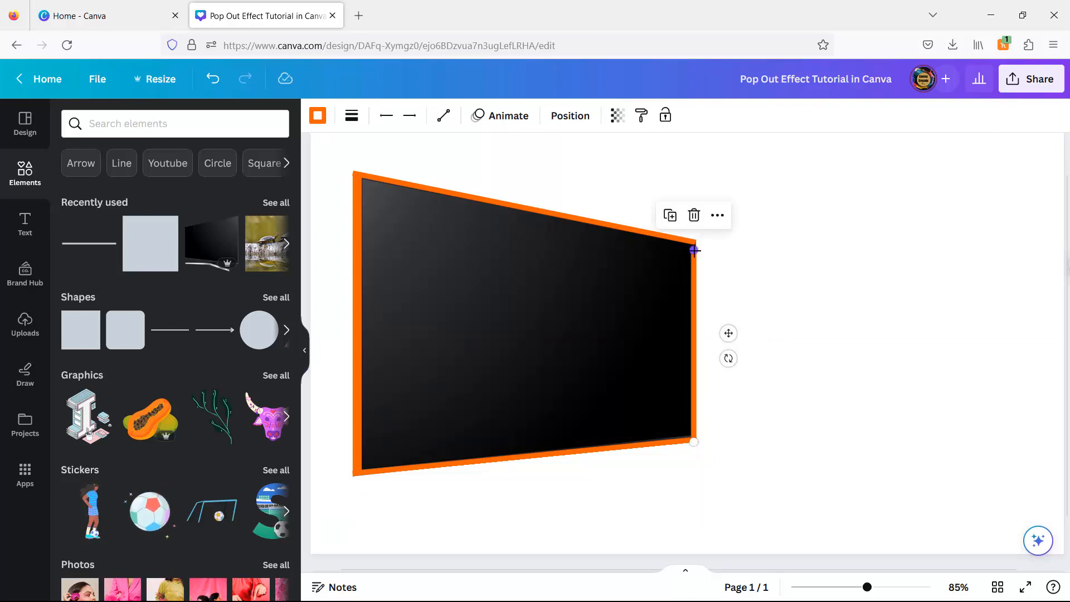
left_click_drag(694, 248, 696, 244)
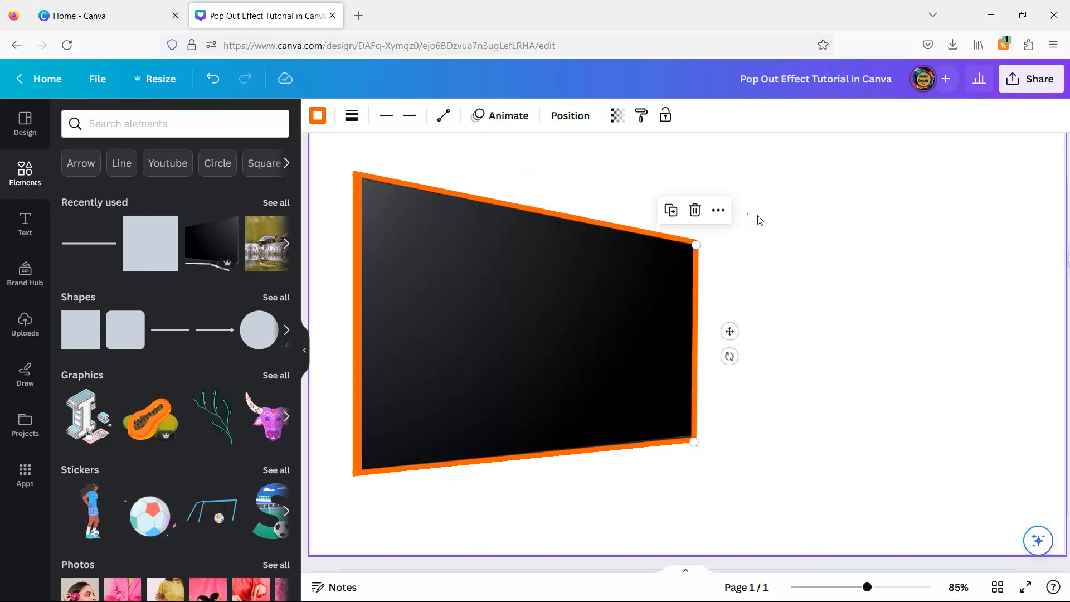
left_click(569, 116)
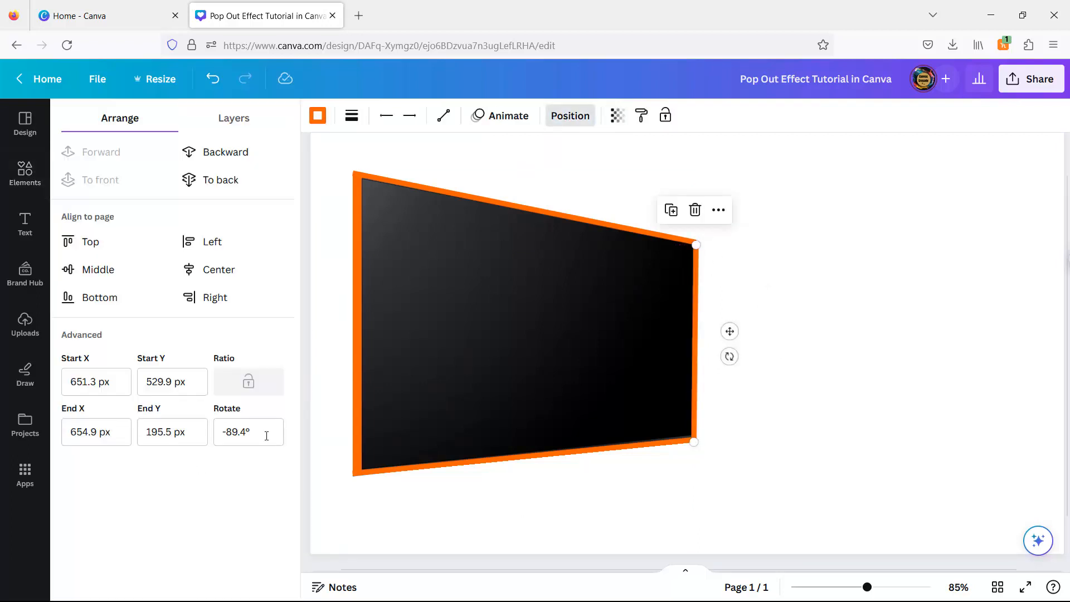
Try End Y values of 200 px and 160 px for the right orange line, and return its upper end to the corner
mouse_move(696, 245)
left_mouse_down()
mouse_move(697, 226)
mouse_move(696, 244)
left_mouse_up()
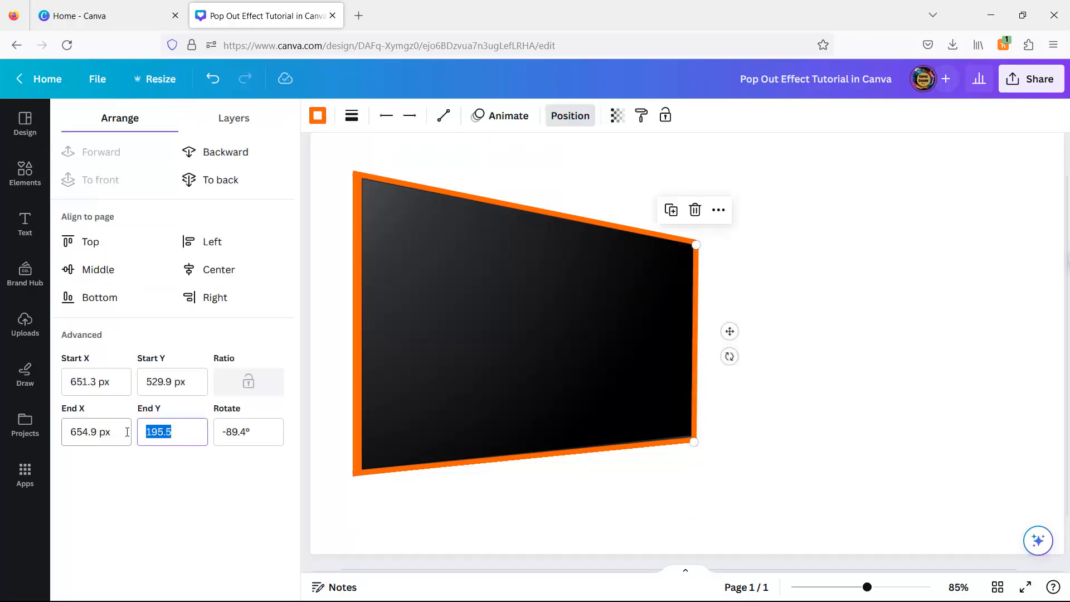
type("200")
key("Return")
type("1")
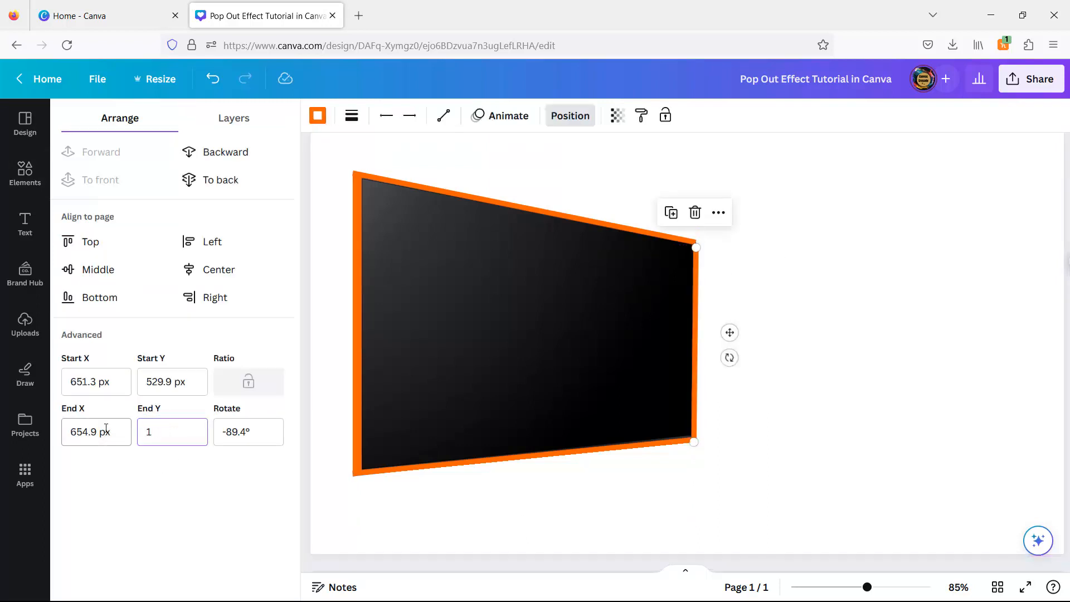
type("65")
key("Return")
type("160")
key("Return")
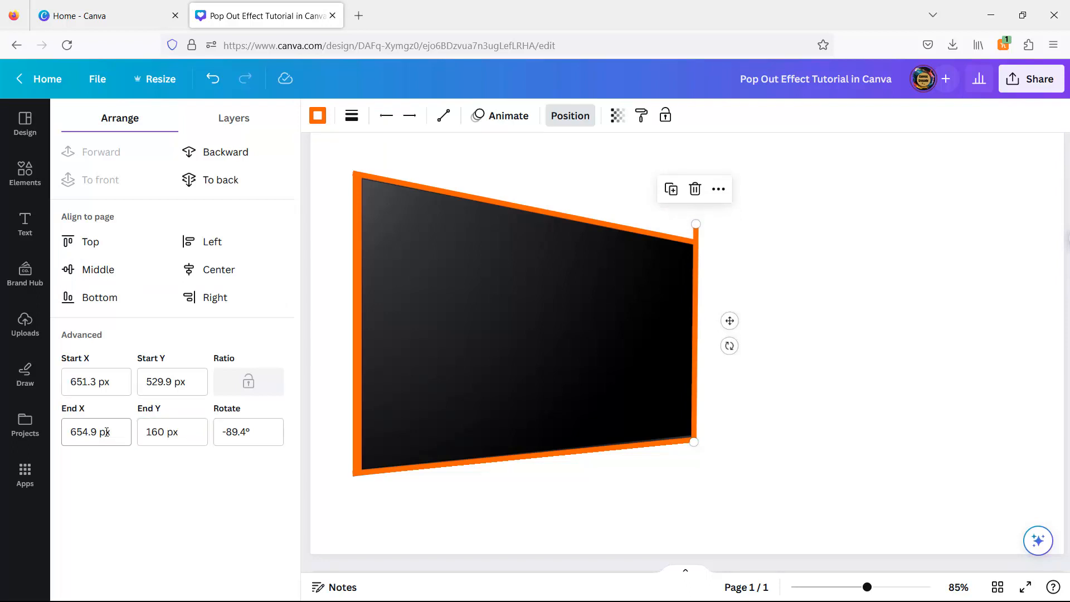
left_click_drag(696, 228, 696, 244)
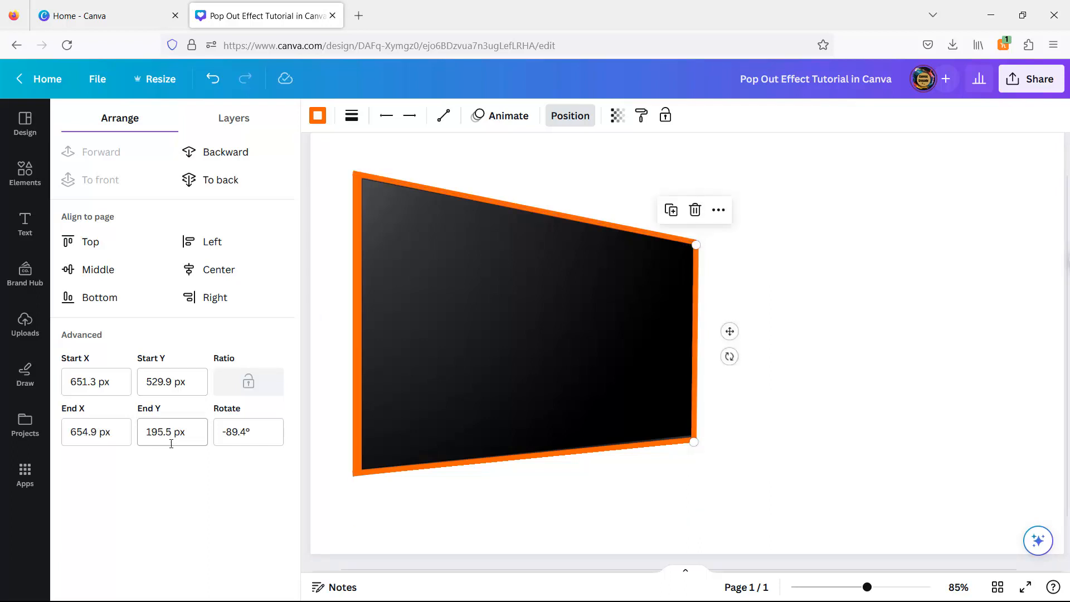
Fine-tune the right orange line's End Y, trying 193 px and settling on 187 px
type("200")
key("Return")
left_click(805, 282)
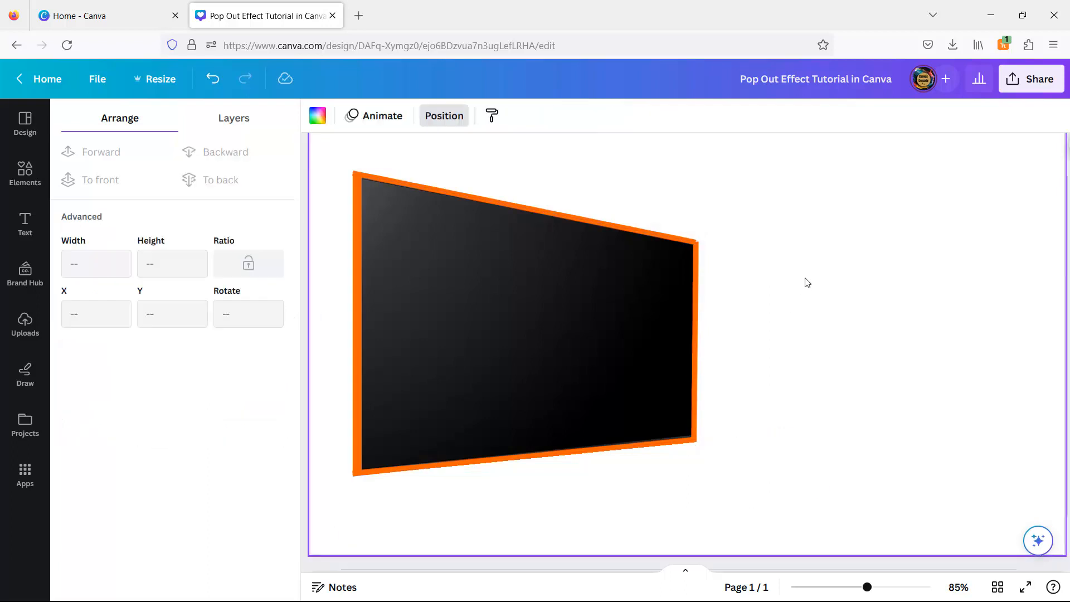
left_click(692, 272)
key("BackSpace")
type("3")
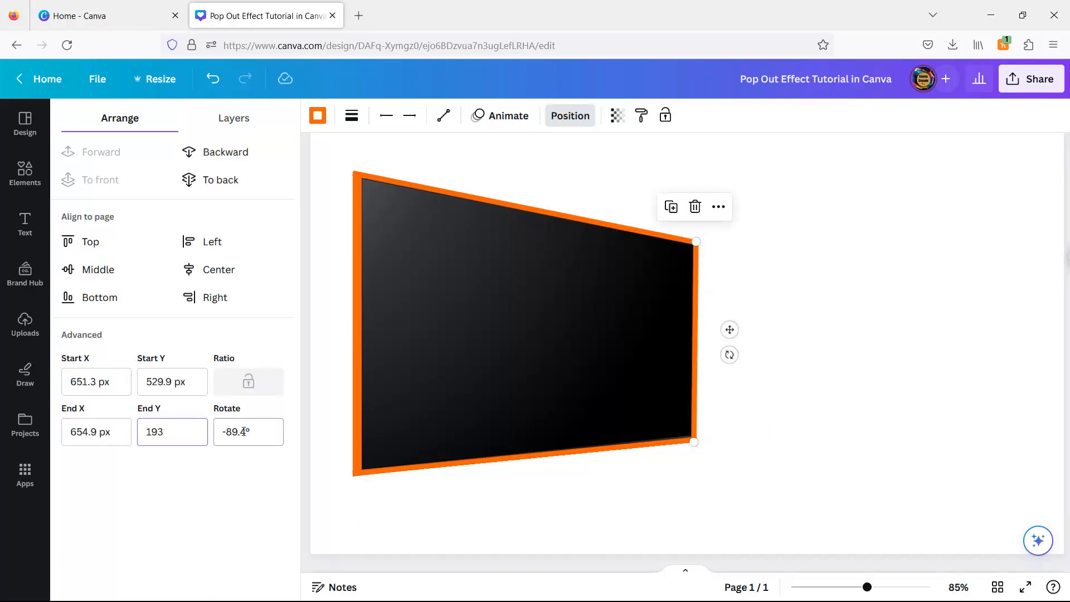
key("Return")
left_click(763, 430)
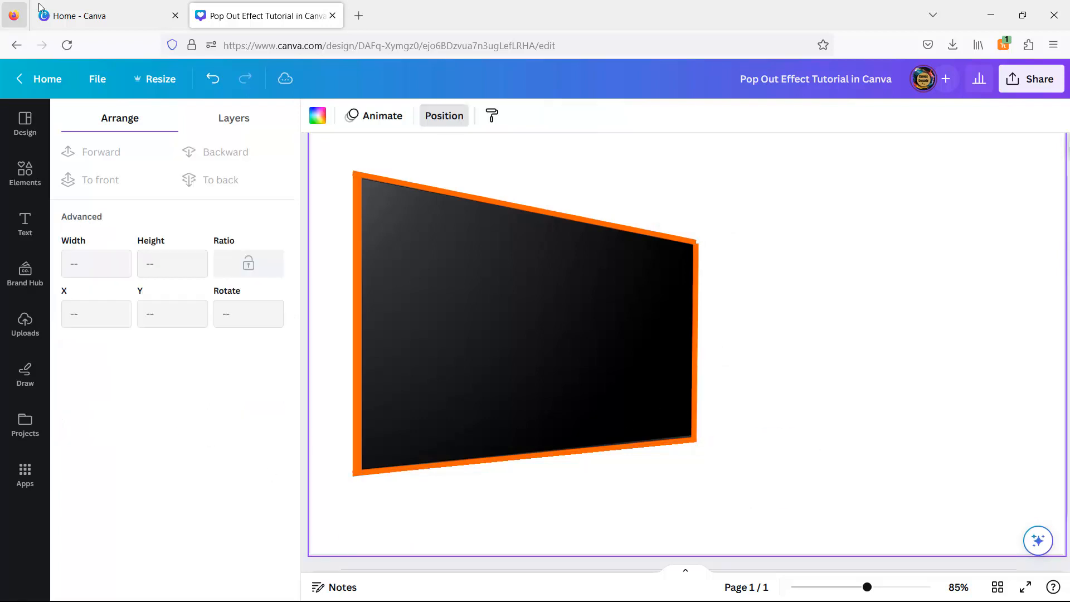
left_click(696, 313)
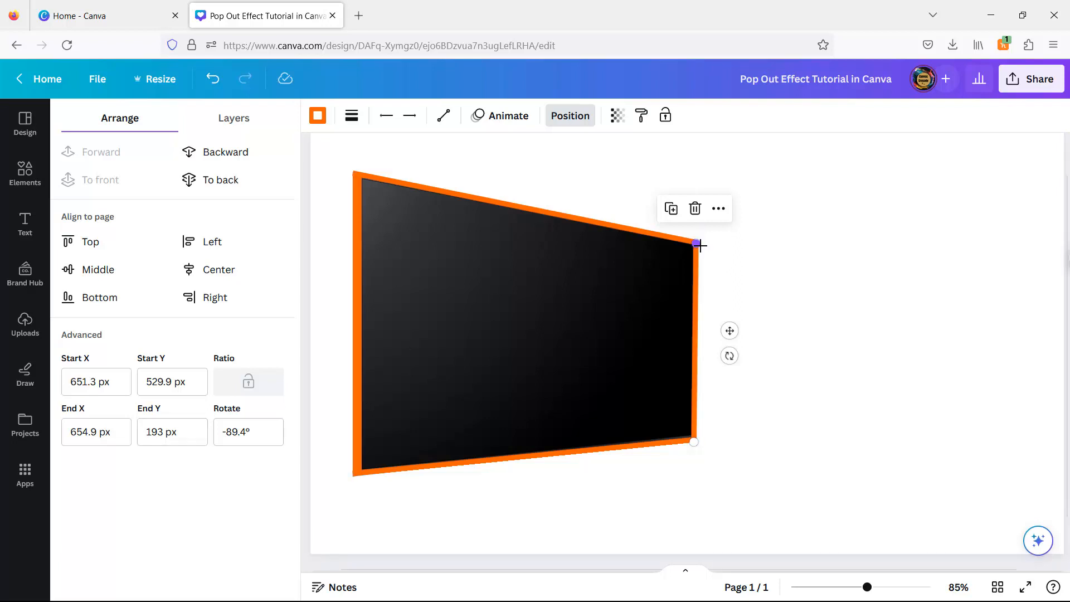
key("shift+Left")
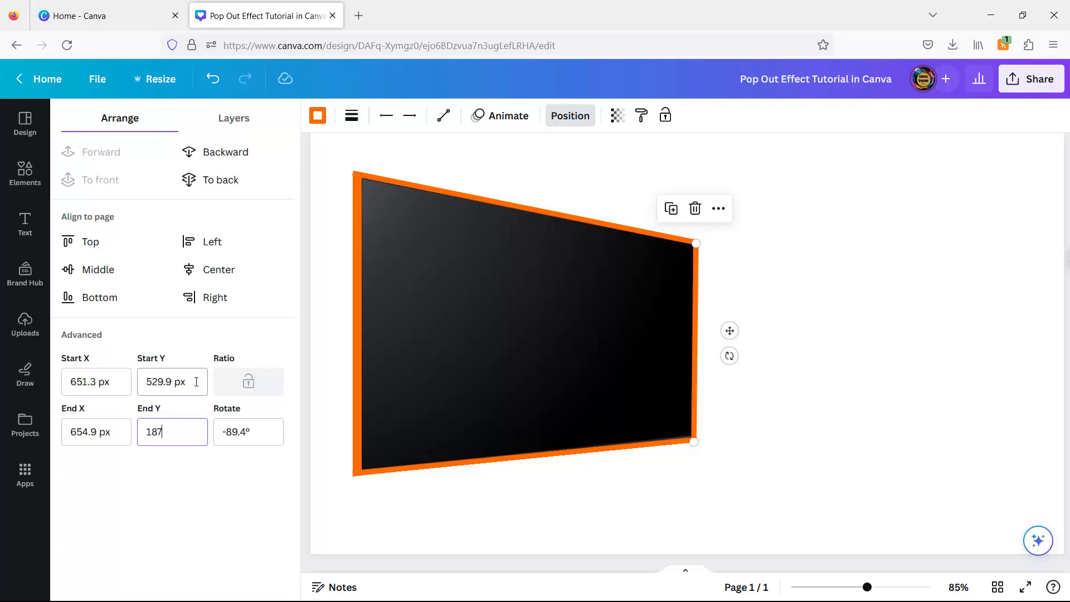
key("Return")
Delete the TV screen image inside the orange outline, keeping the four orange lines
left_click(354, 363)
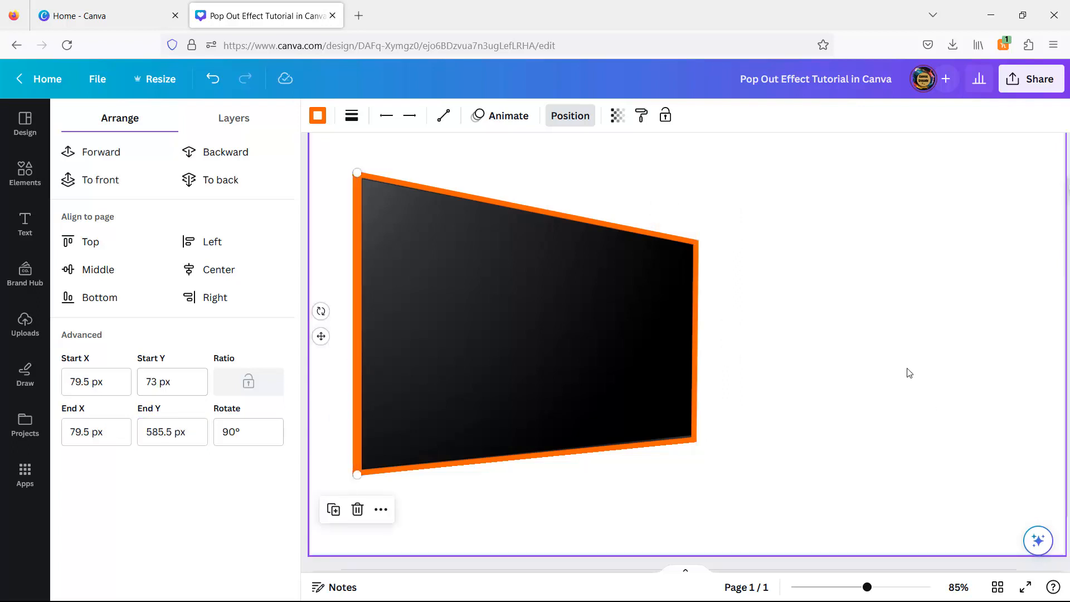
left_click(853, 590)
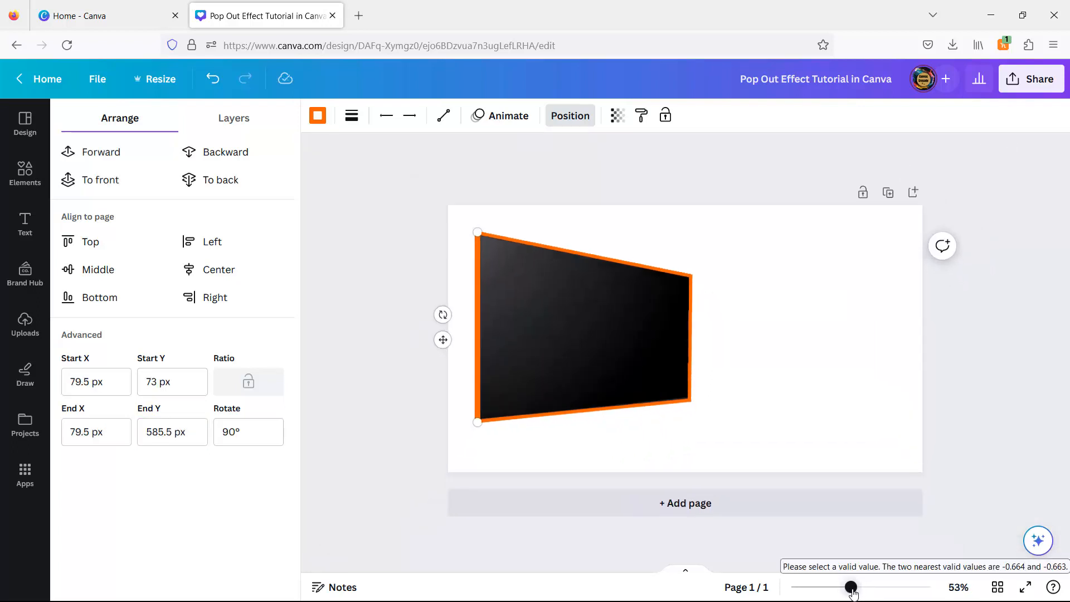
left_click_drag(852, 590, 862, 589)
left_click(929, 380)
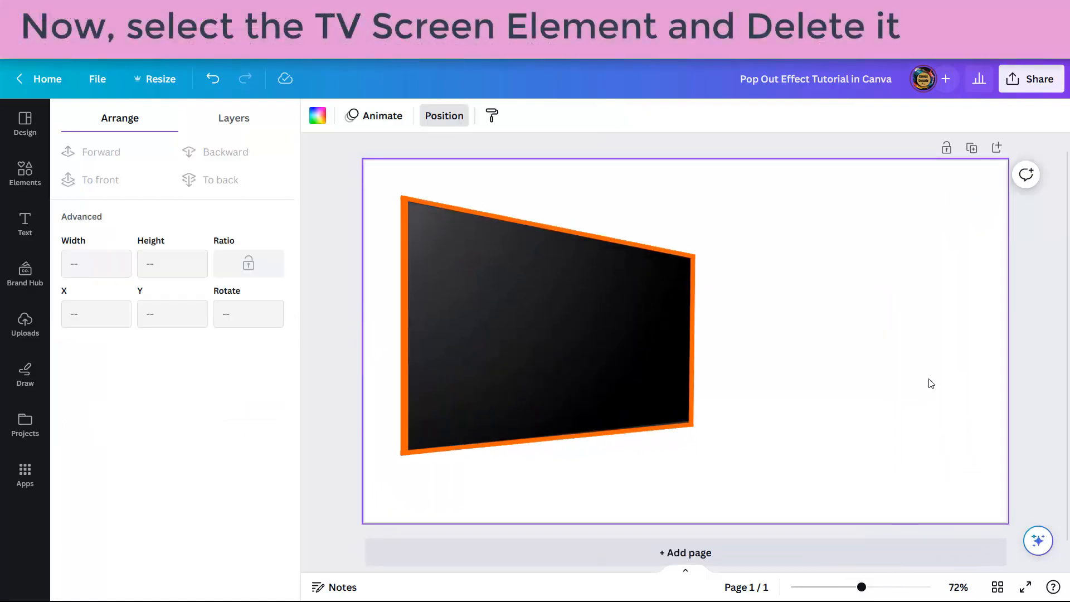
left_click(576, 295)
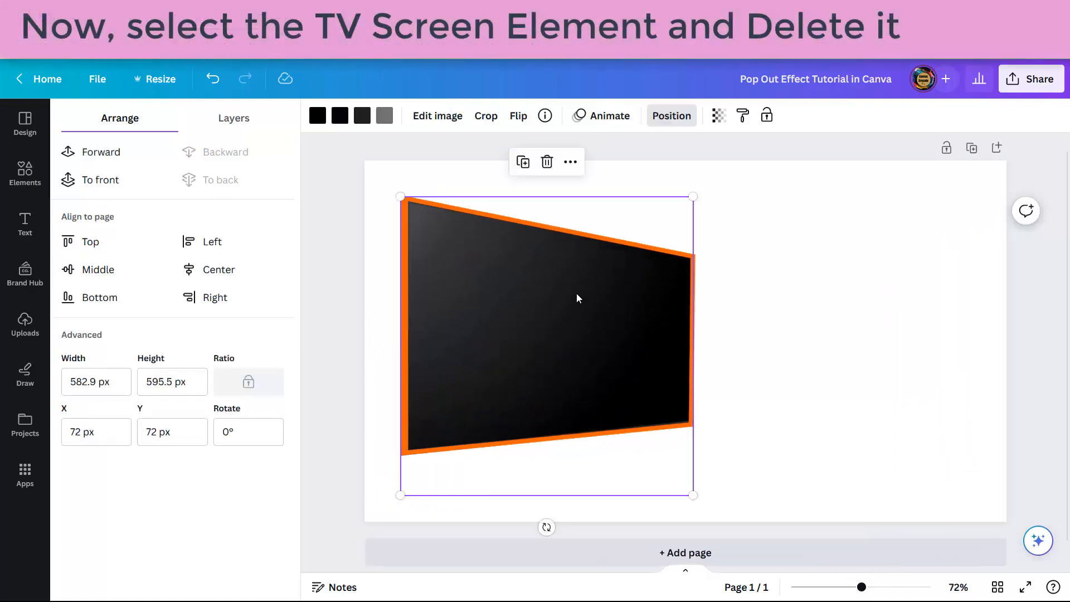
left_click(546, 162)
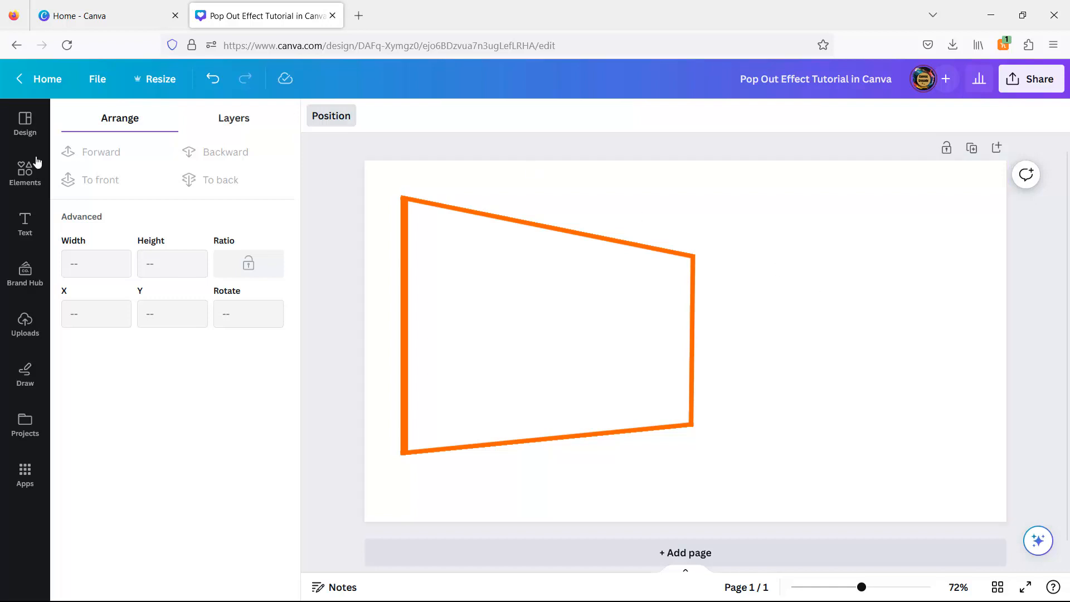
Search the elements for "American football player being tackled" and show all matching photos
left_click(20, 176)
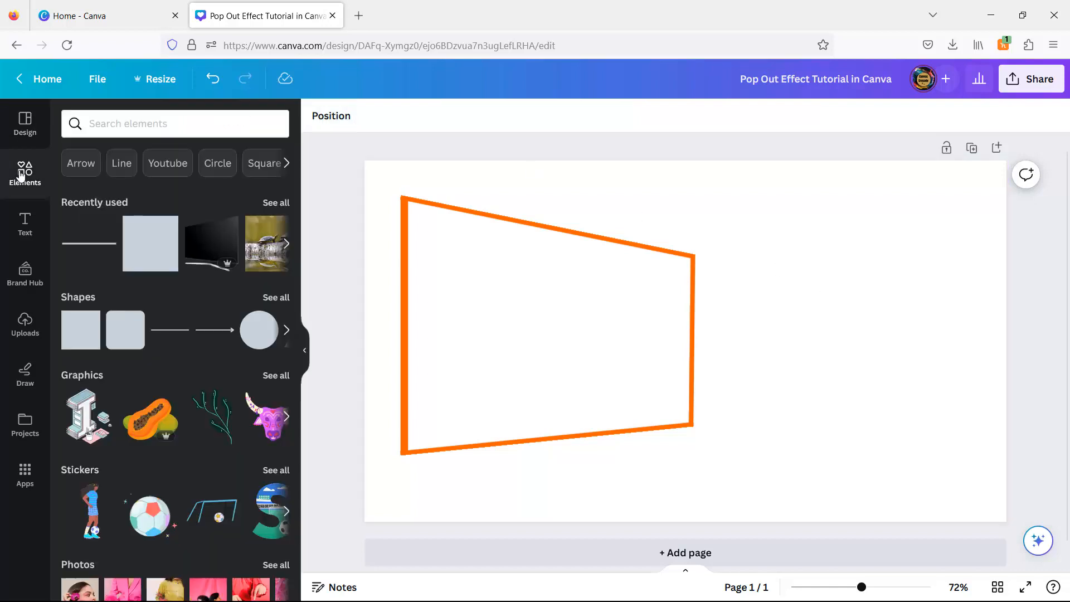
left_click(120, 123)
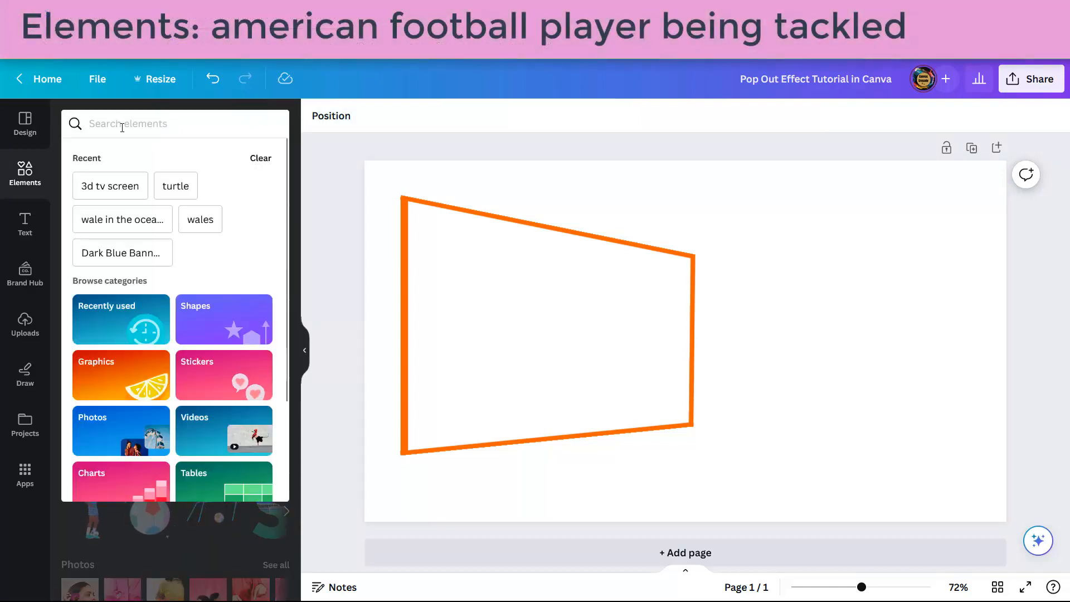
type("am")
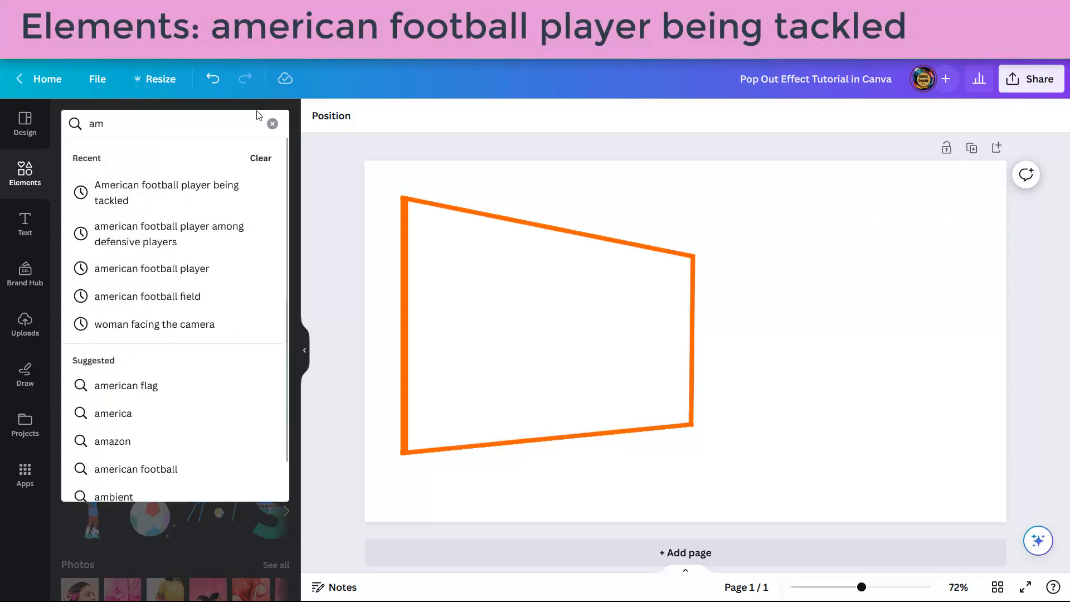
left_click(247, 196)
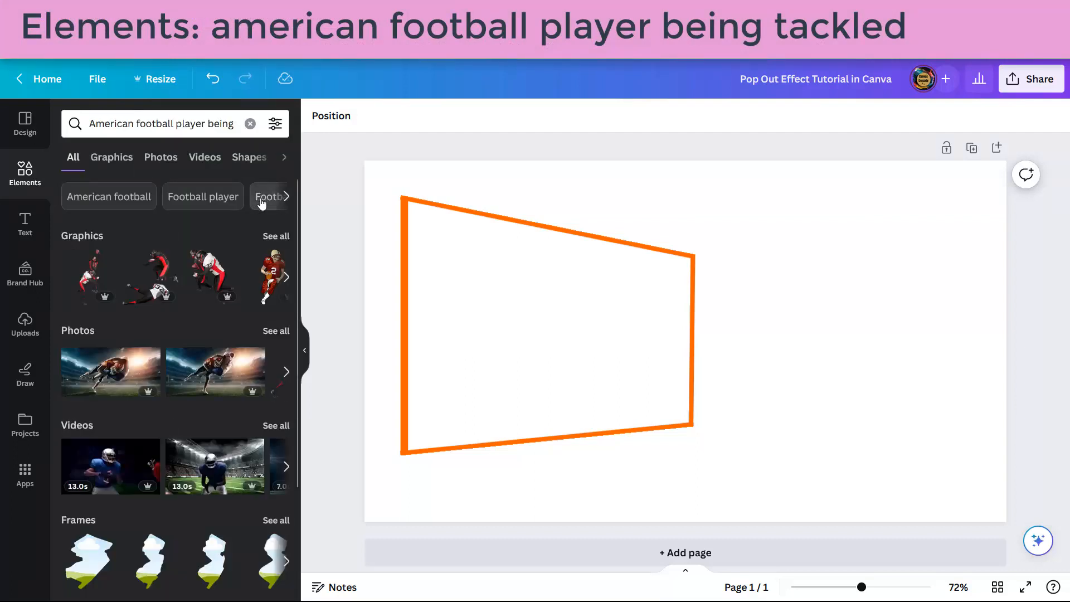
left_click(275, 332)
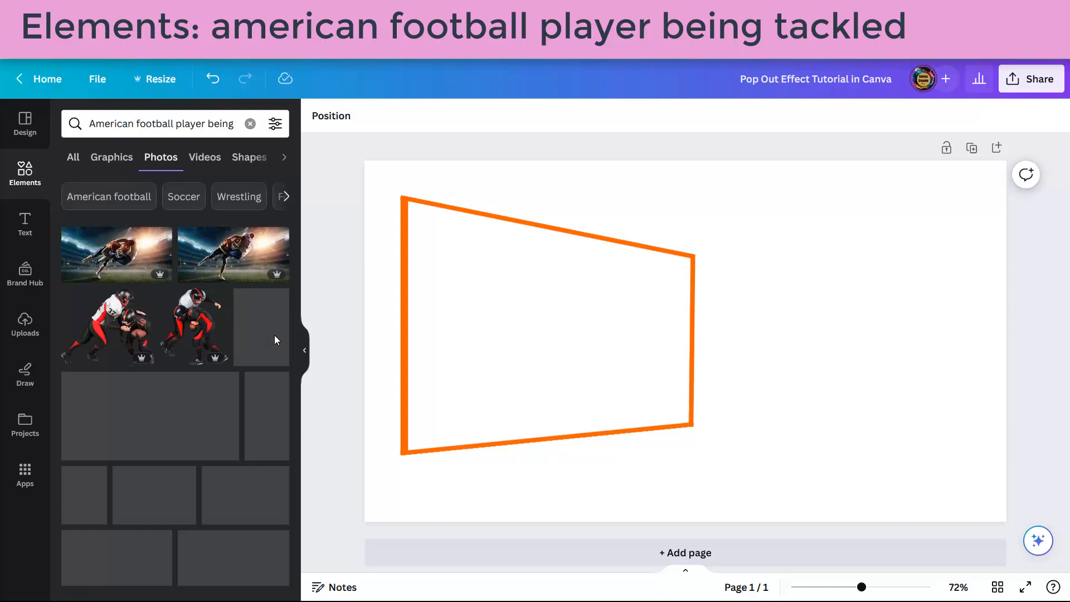
Add the stadium tackle photo at X 0, Y 0 px on the page and send it behind the orange lines
left_click(242, 271)
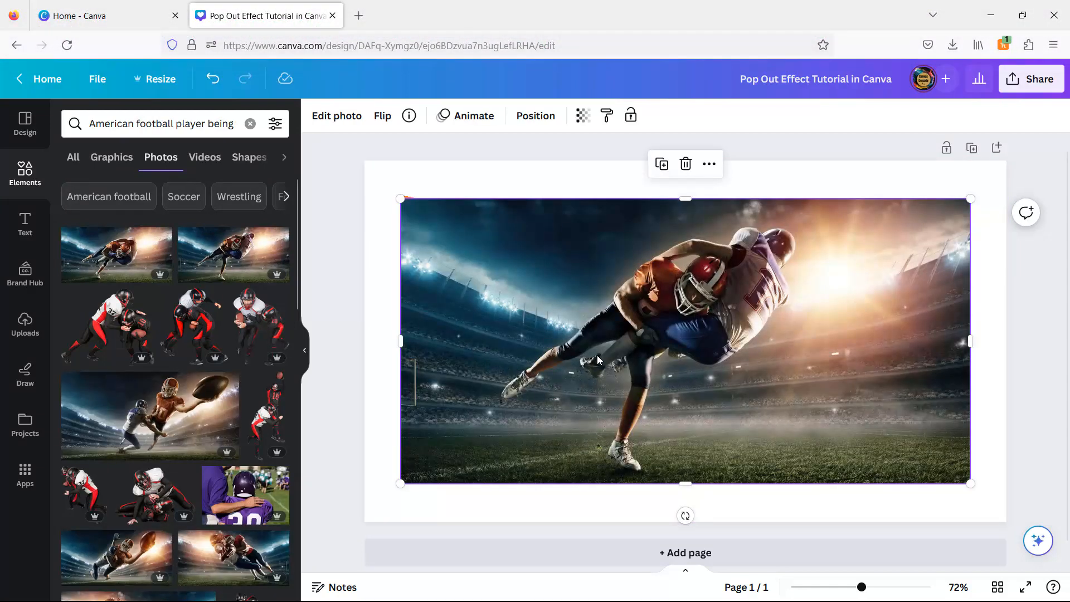
left_click_drag(596, 356, 560, 316)
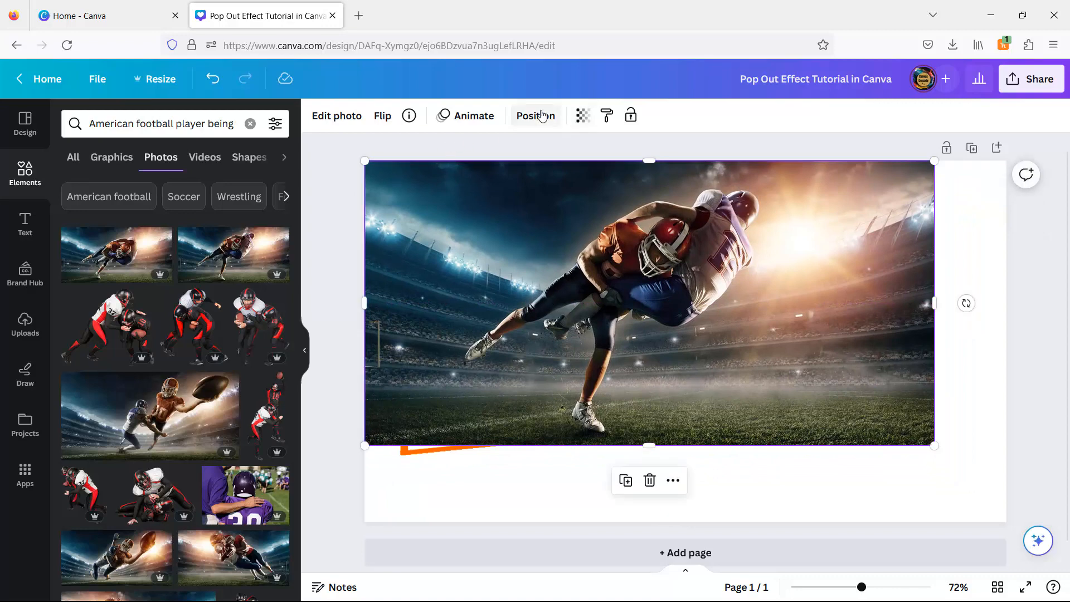
left_click(542, 116)
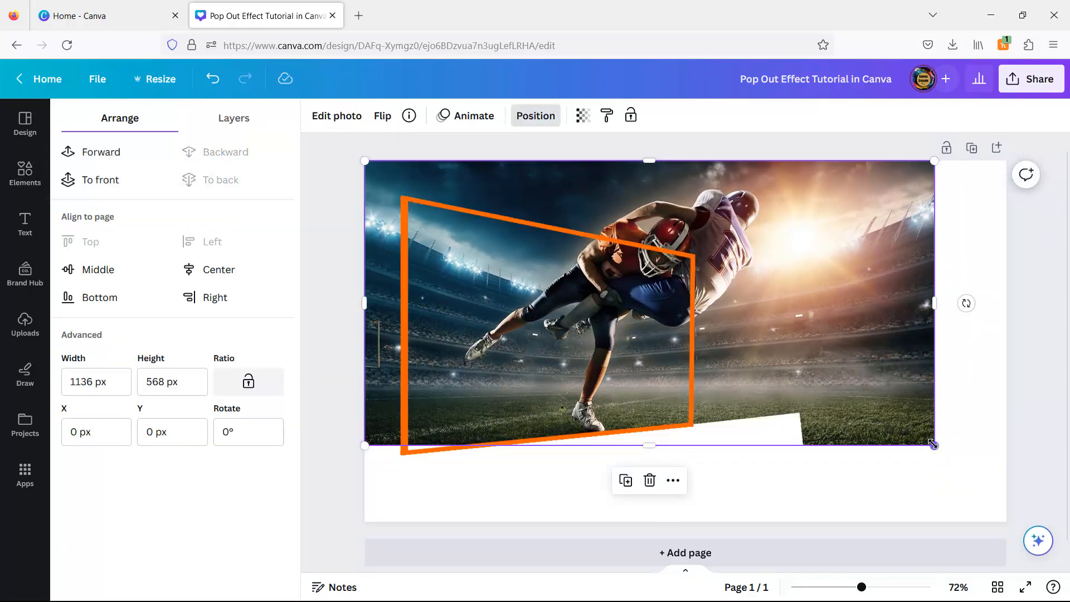
Enlarge the football photo to about 1438 by 719 px to cover the page, and shift it left to about X -90 px
left_click_drag(935, 446, 1068, 561)
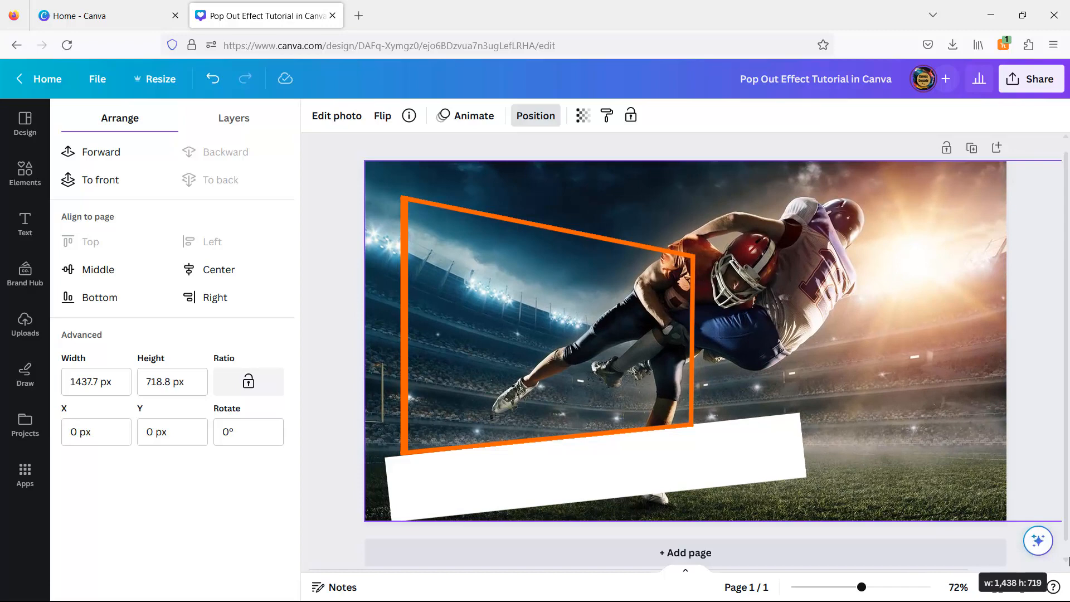
left_click_drag(929, 400, 883, 400)
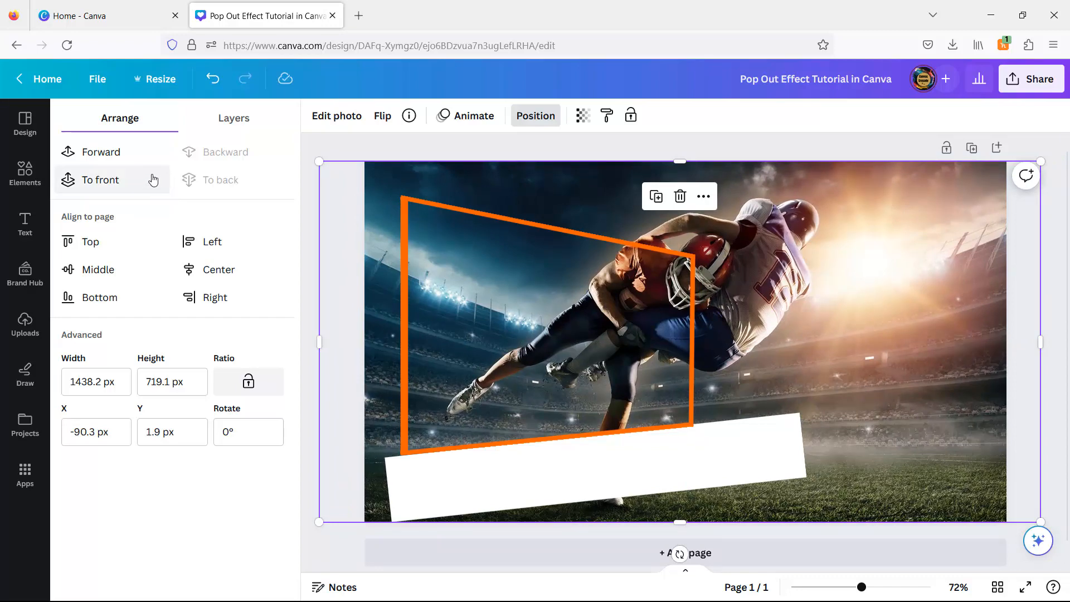
Bring the photo forward one layer to cover the white box, and align its right edge with the page at about X -158 px
left_click(112, 154)
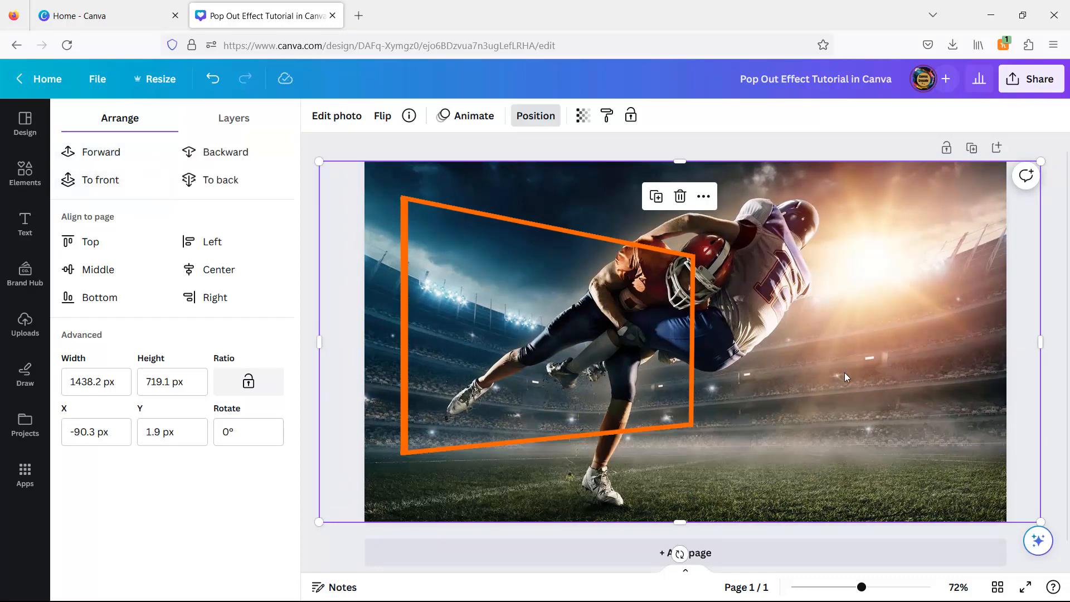
left_click_drag(845, 373, 813, 375)
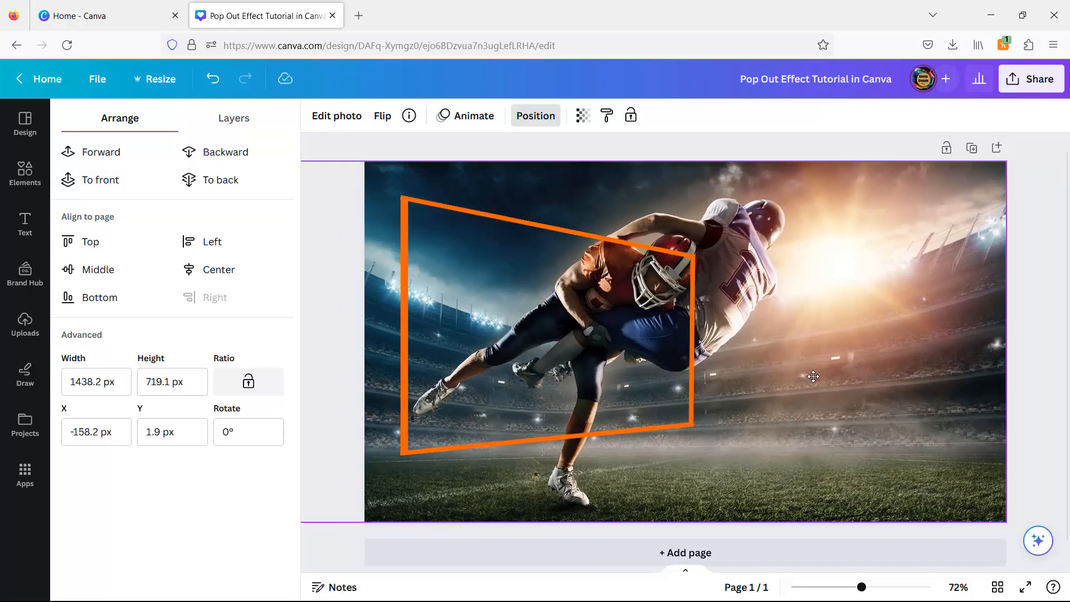
left_click_drag(814, 376, 814, 374)
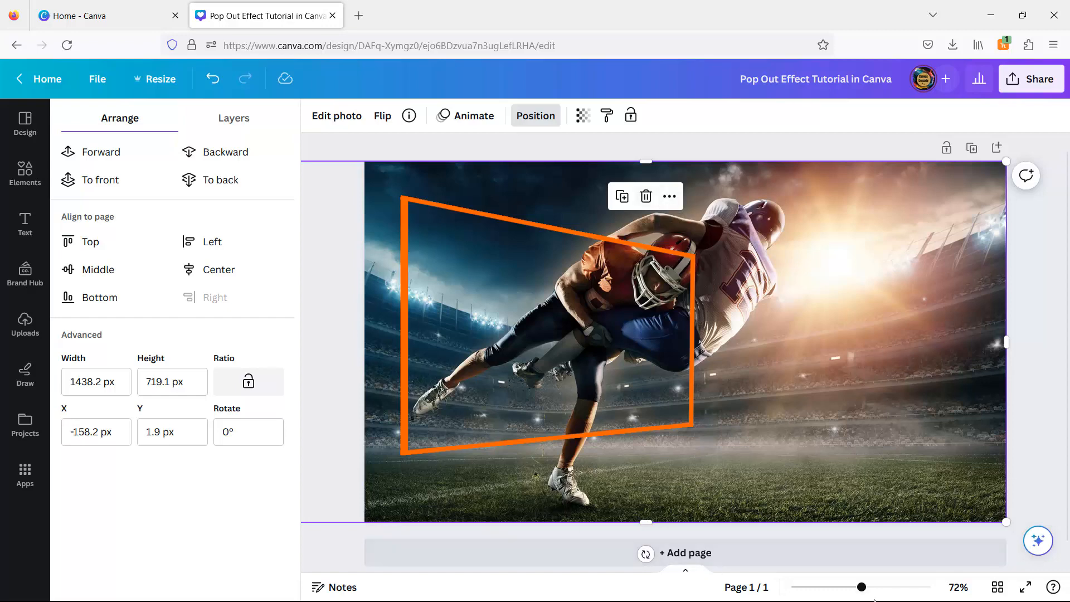
Crop the football photo's overhanging left side to the page edge so it is 1280 px wide, and add a second page
left_click_drag(863, 588, 842, 587)
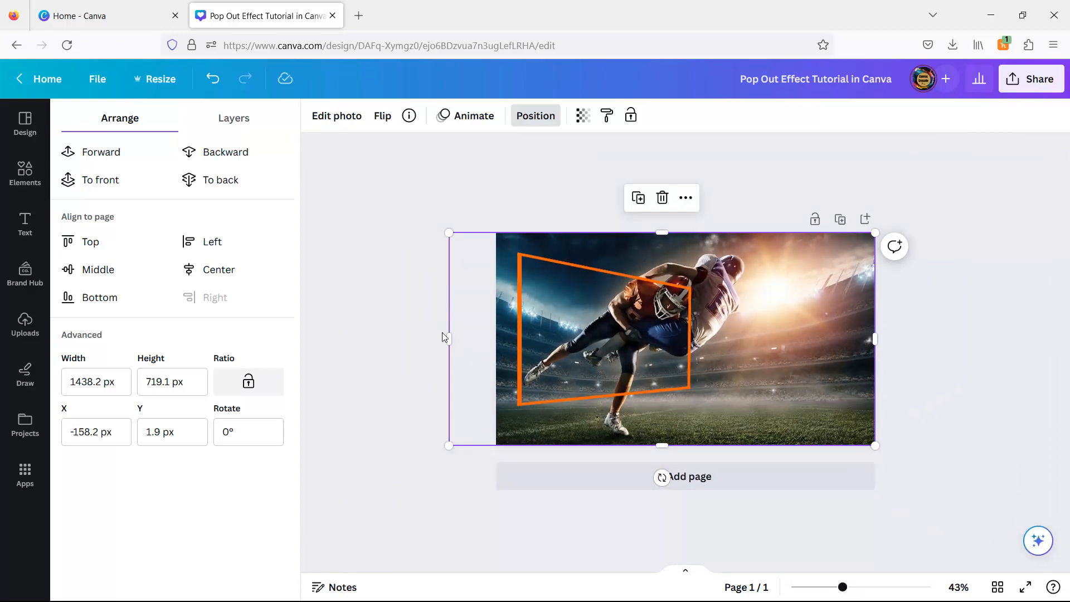
left_click_drag(450, 335, 497, 347)
left_click(755, 483)
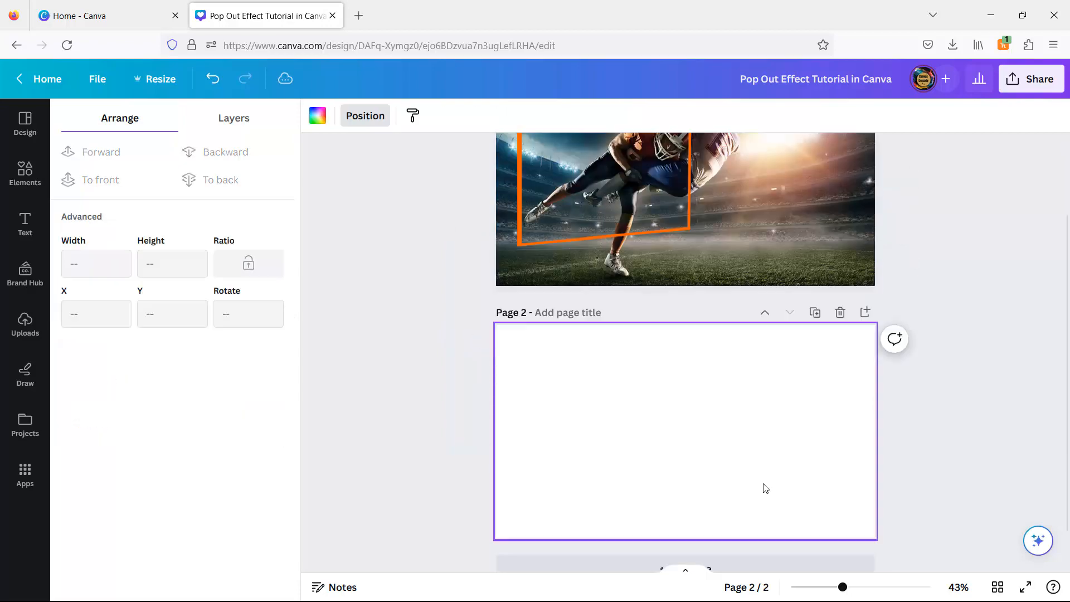
Duplicate the page 1 football photo and move the copy onto page 2 at X 0 px, Y about 4 px
left_click(781, 317)
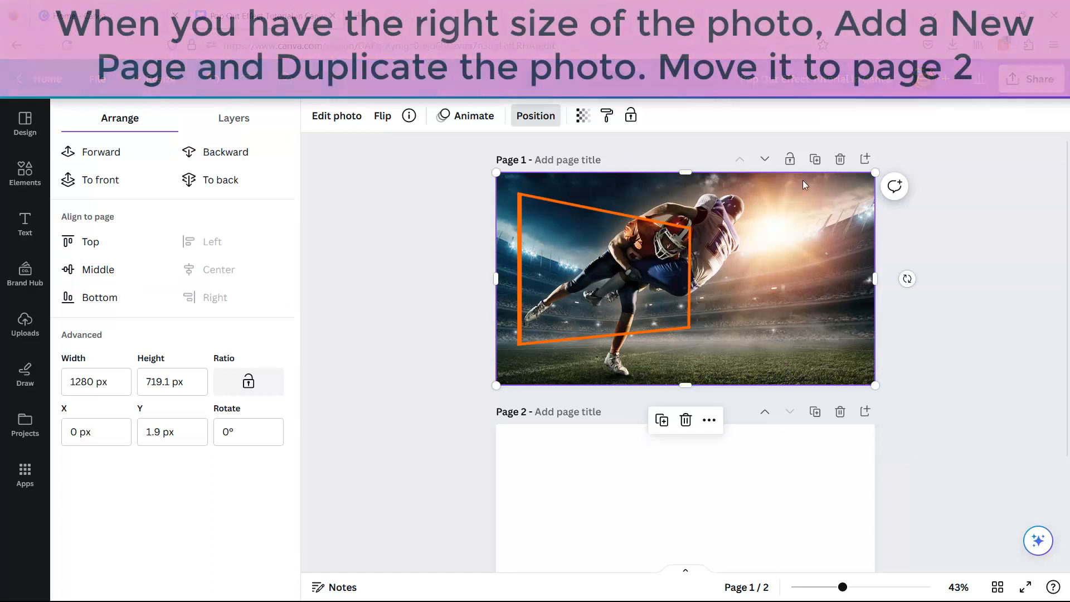
left_click(663, 418)
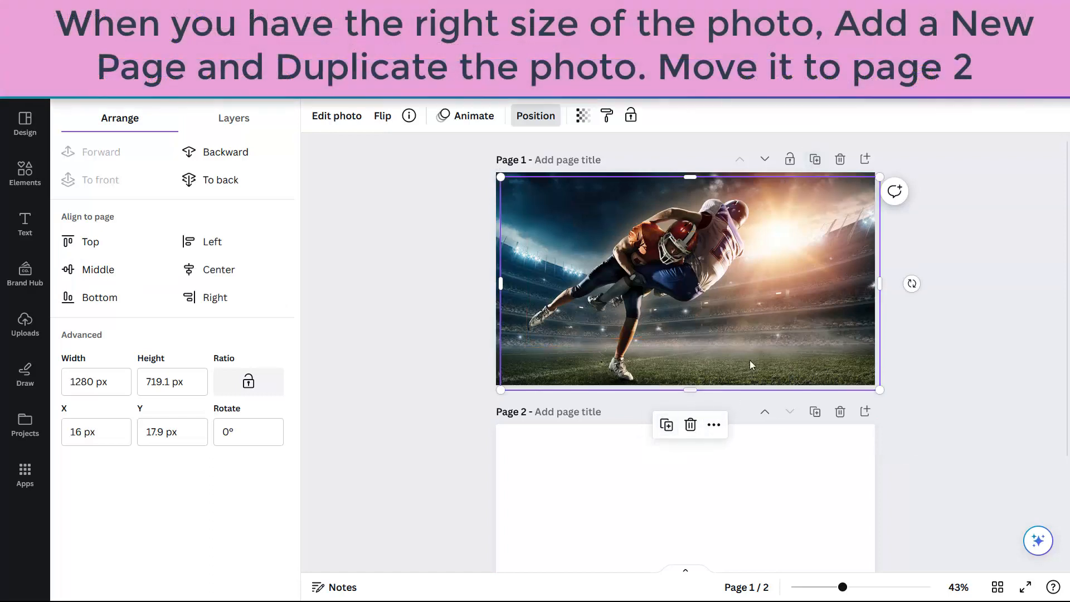
left_click_drag(750, 360, 747, 569)
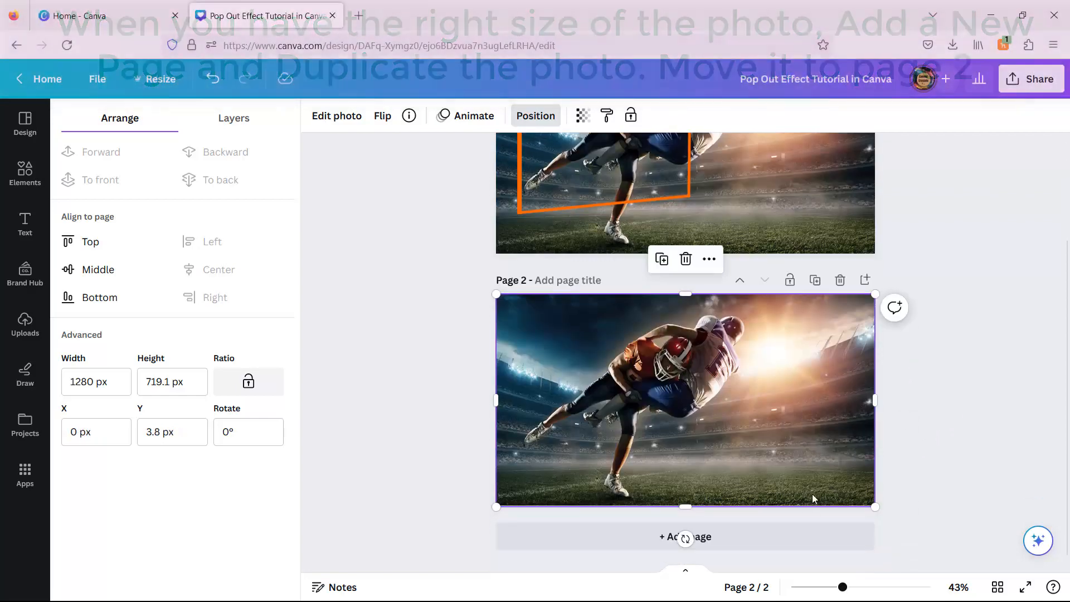
Send the page 1 photo to the back and crop its right, top and left sides to the orange frame, about 574 by 652 px
left_click_drag(843, 591, 856, 587)
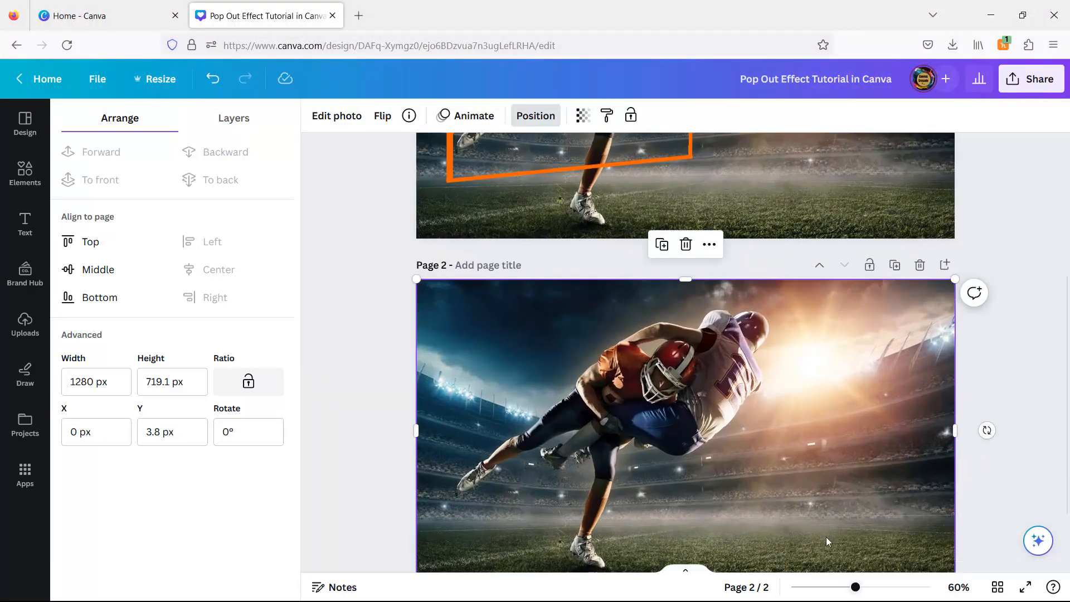
scroll(741, 406, "up", 5)
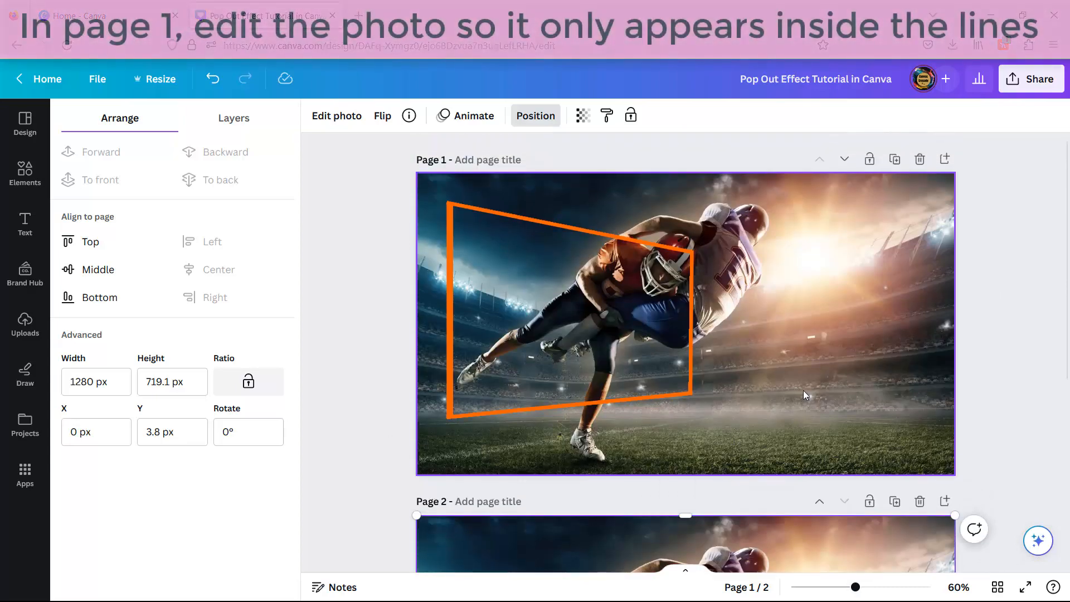
left_click(803, 390)
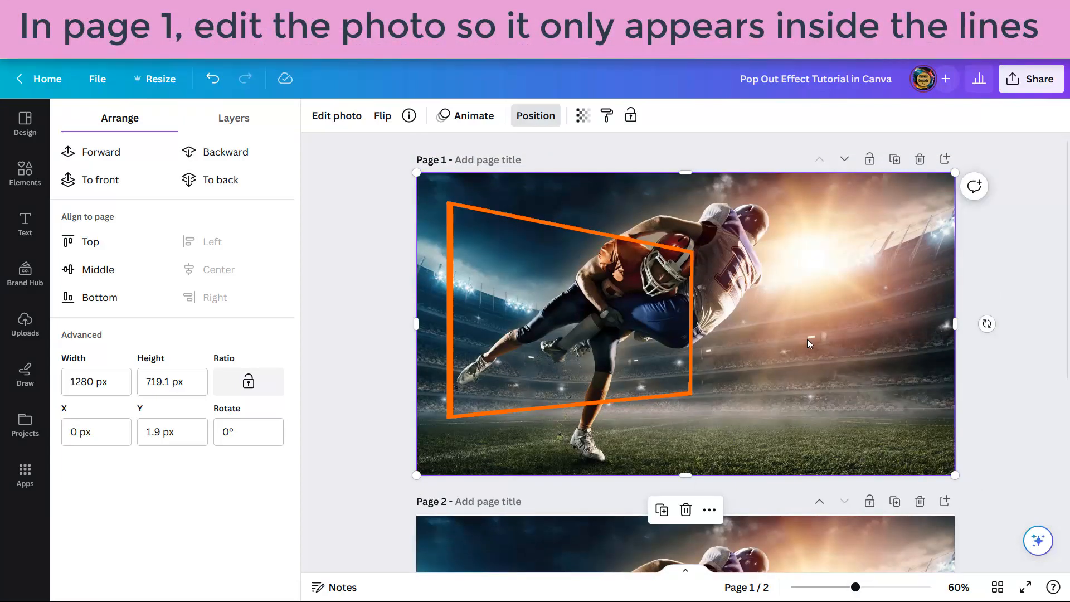
left_click(211, 179)
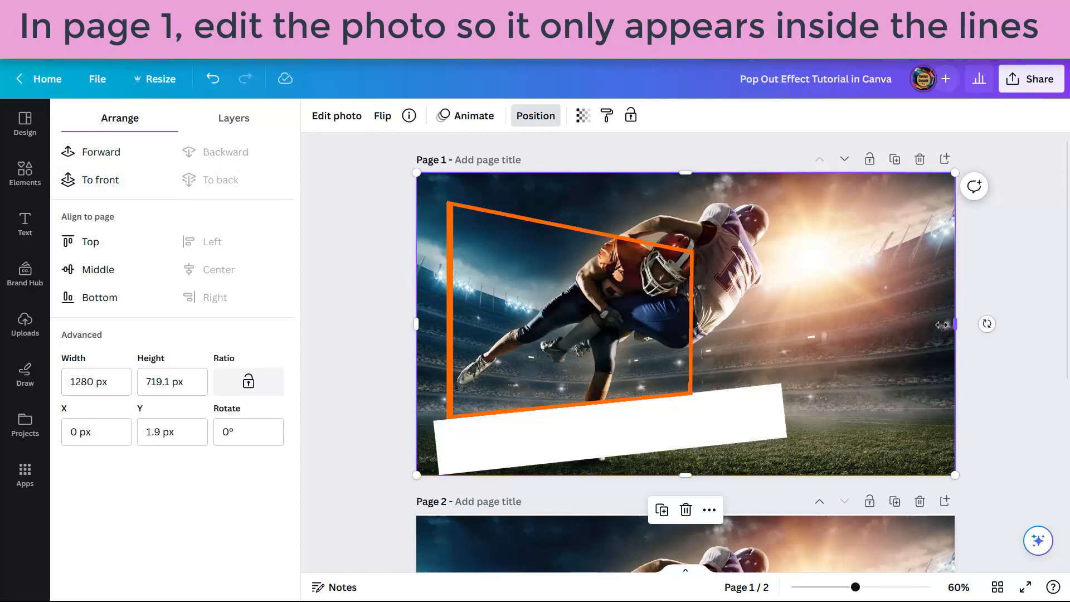
left_click_drag(942, 325, 691, 324)
left_click_drag(552, 173, 550, 200)
left_click_drag(417, 337, 449, 338)
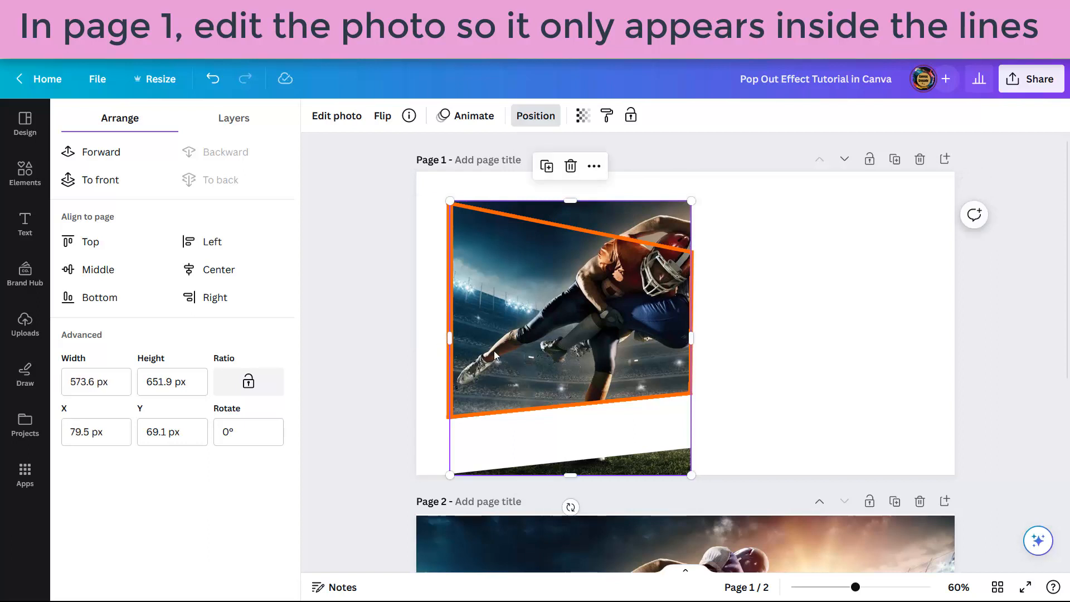
Resize the white box below the frame to about 658 by 205 px, covering the photo's lower strip
left_click(602, 443)
left_click_drag(785, 413, 716, 433)
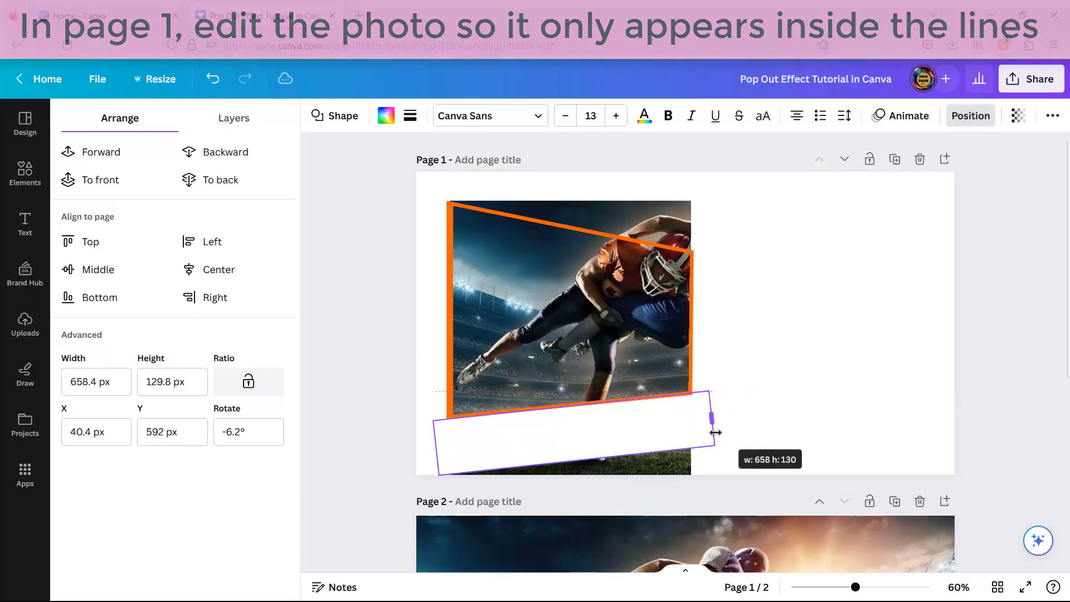
left_click_drag(577, 461, 582, 492)
Duplicate the white box, place the copy above the frame at about X 94, Y -138 px, and rotate it to about 6.3°
left_click(552, 365)
left_click_drag(596, 430, 598, 143)
left_click_drag(414, 161, 385, 118)
left_click_drag(544, 184, 692, 208)
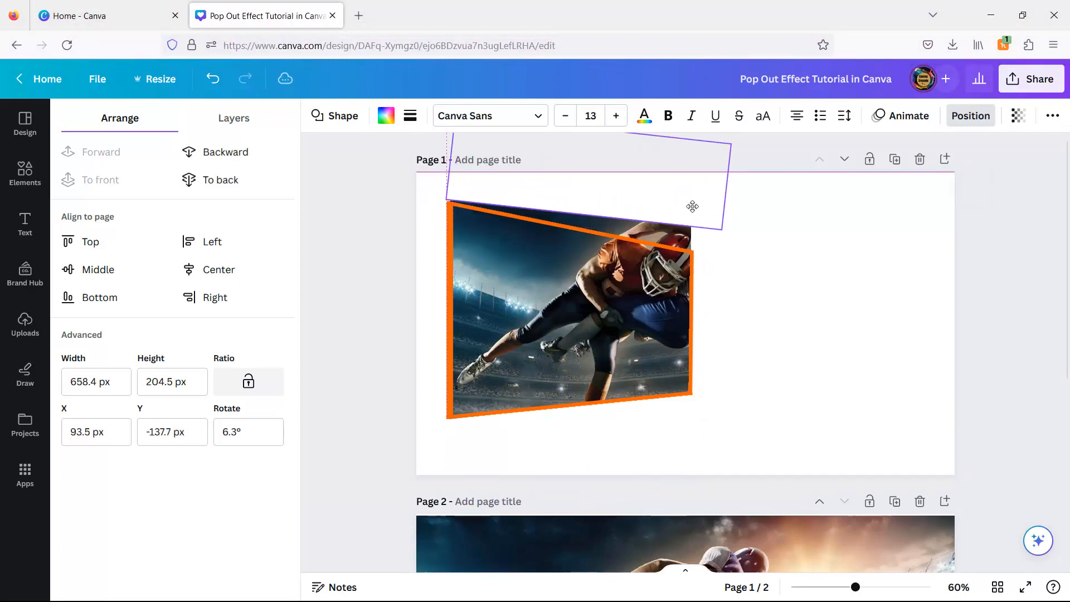
Match the upper white box to the top line's angle by setting its rotation to 11.4°, and move it to about X 92, Y -135 px
left_click(563, 230)
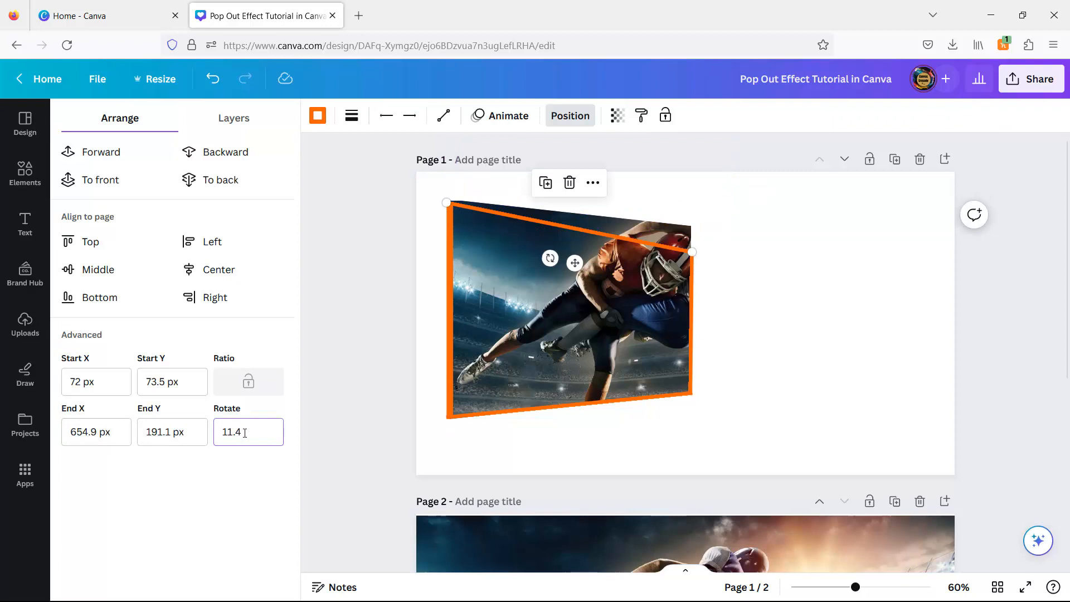
left_click(652, 198)
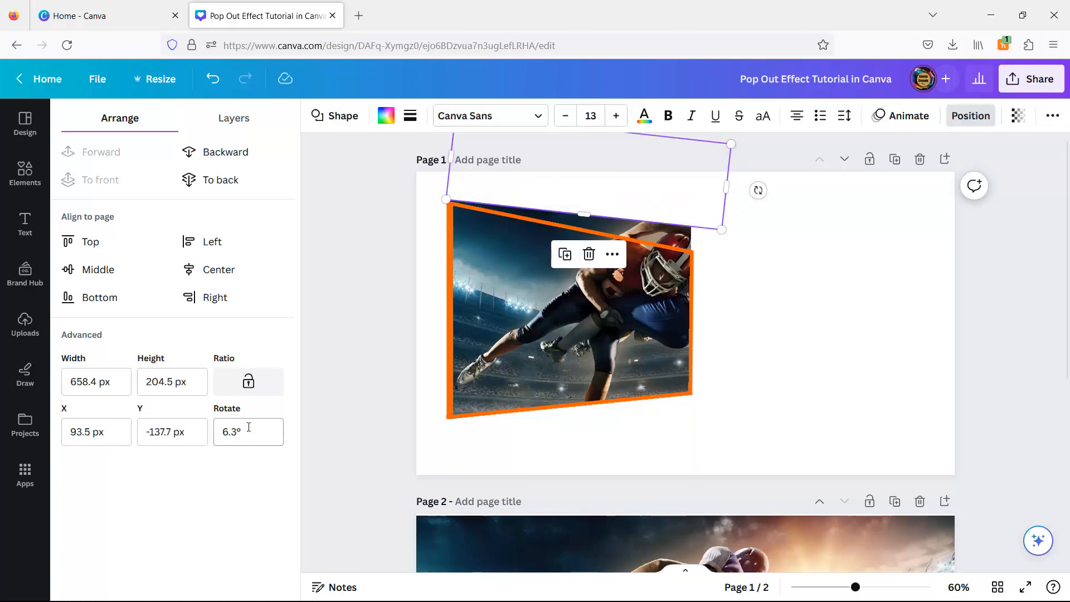
type("11.4")
key("Return")
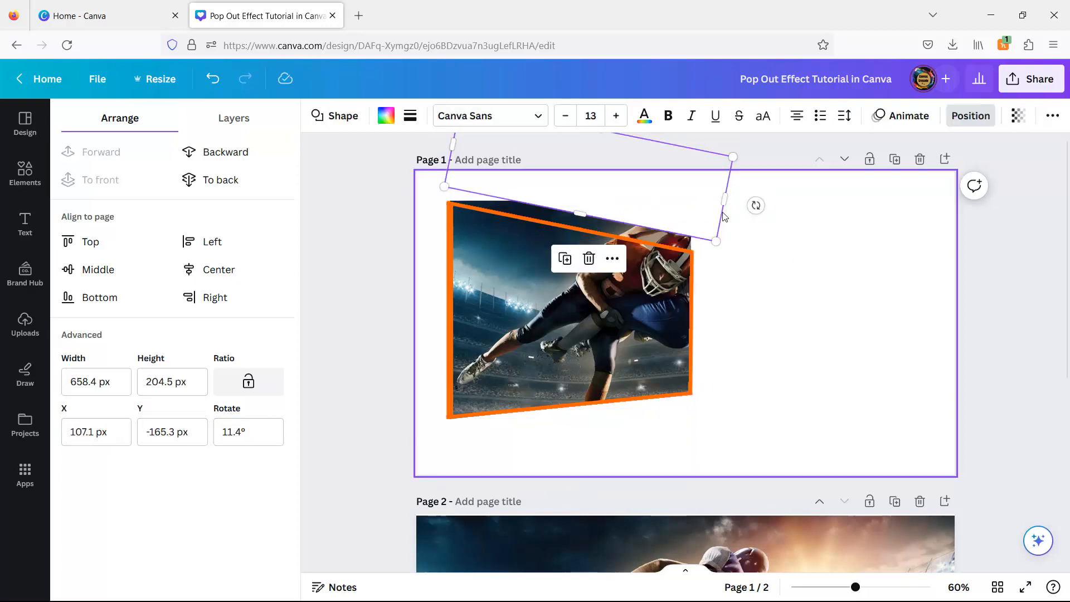
left_click(697, 208)
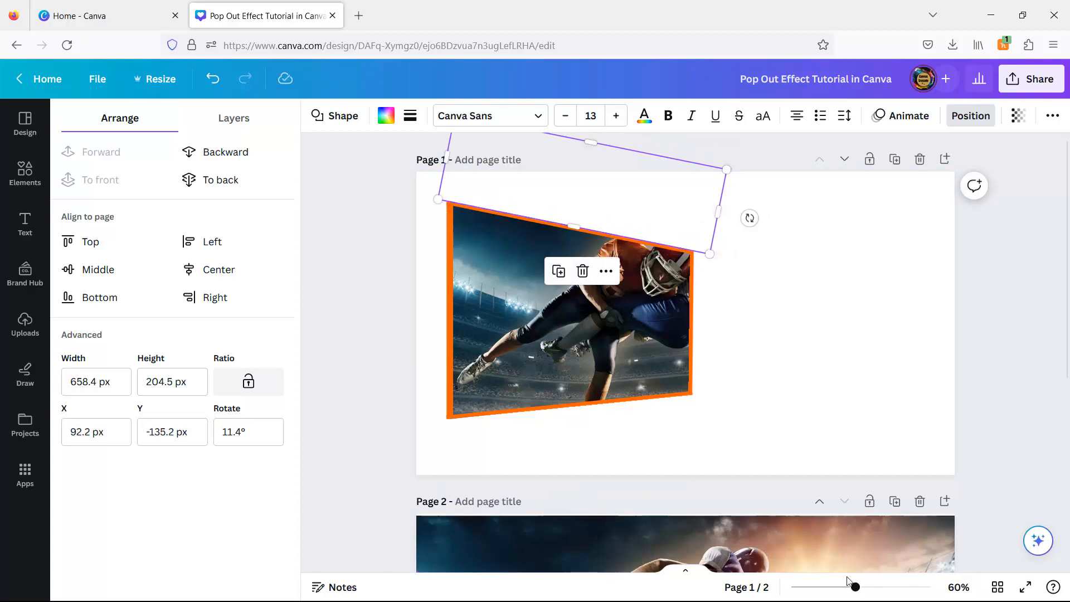
Fine-tune the upper white box's position so it hides the photo right up to the frame's top line
left_click_drag(856, 587, 872, 587)
scroll(755, 422, "up", 1)
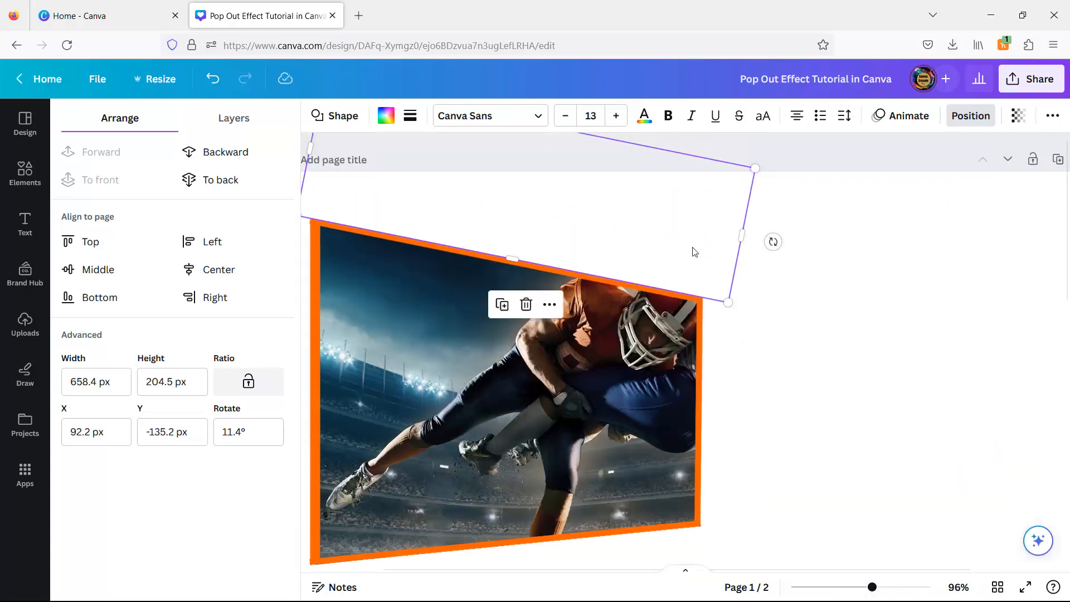
left_click(869, 158)
left_click(735, 223)
left_click(884, 234)
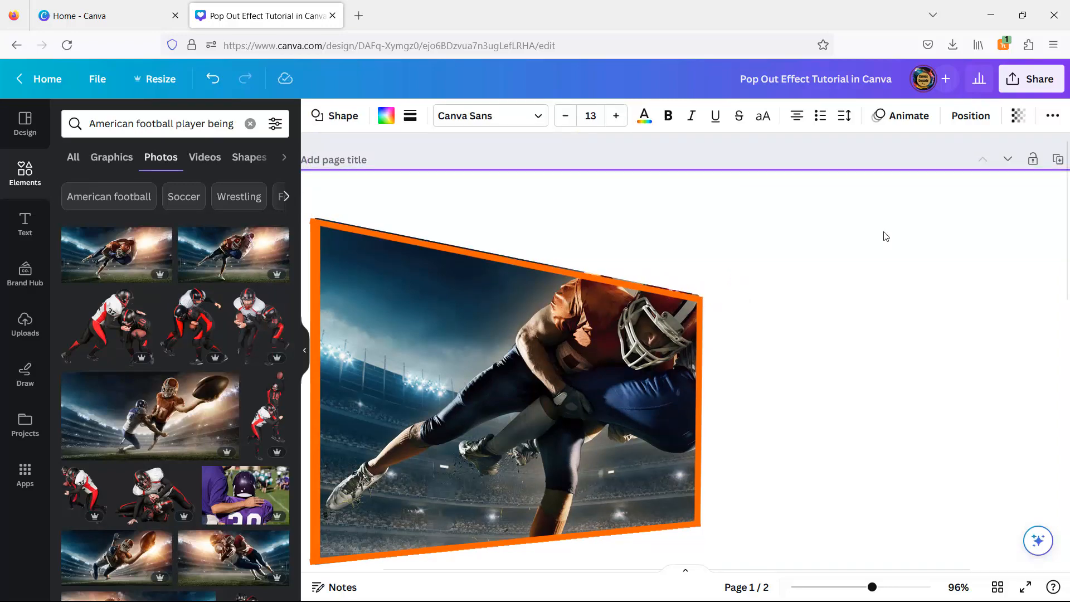
left_click(924, 384)
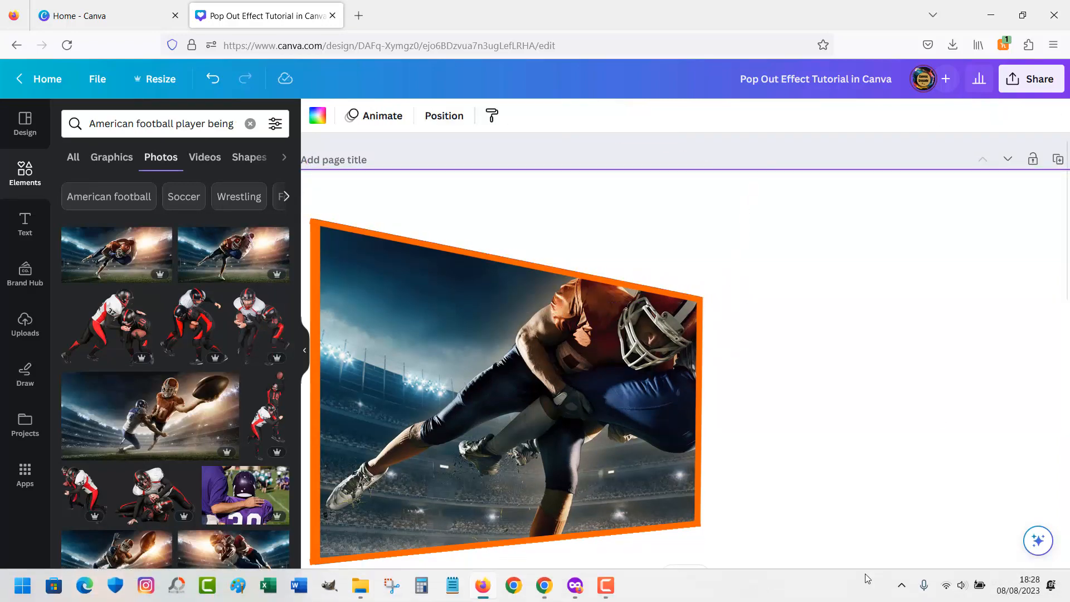
Change the frame's top line color to #1F1F1F and apply the same color to the bottom line
left_click_drag(872, 586, 853, 590)
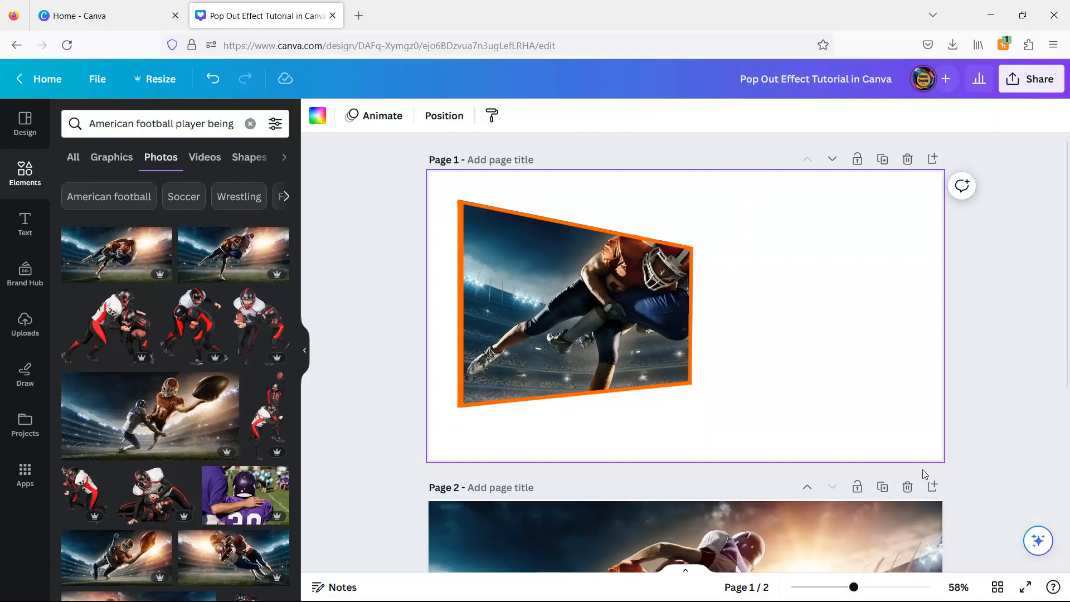
left_click(563, 221)
left_click(315, 119)
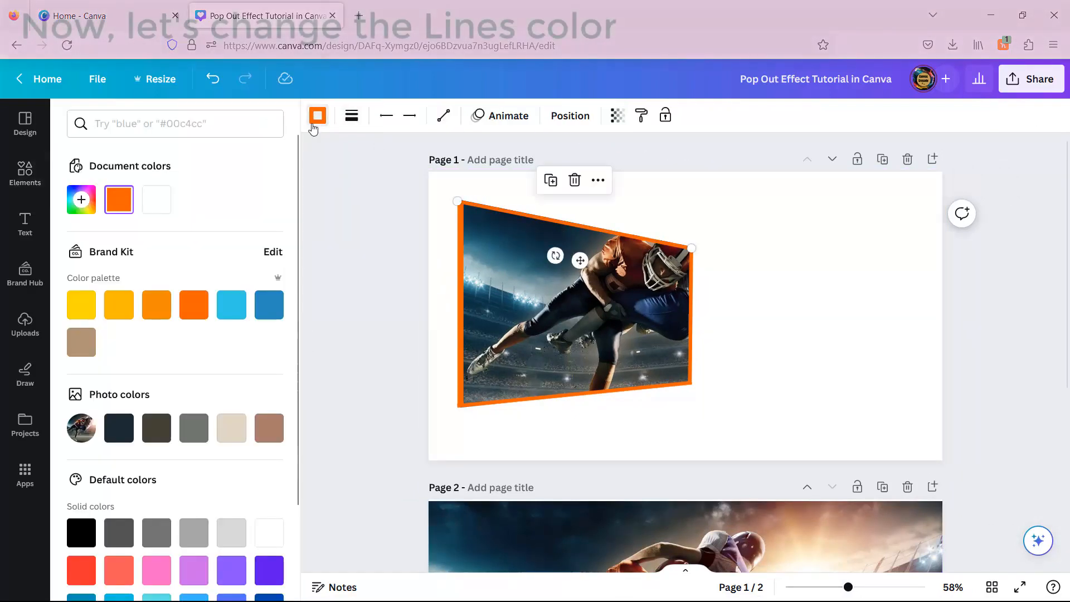
scroll(183, 381, "down", 2)
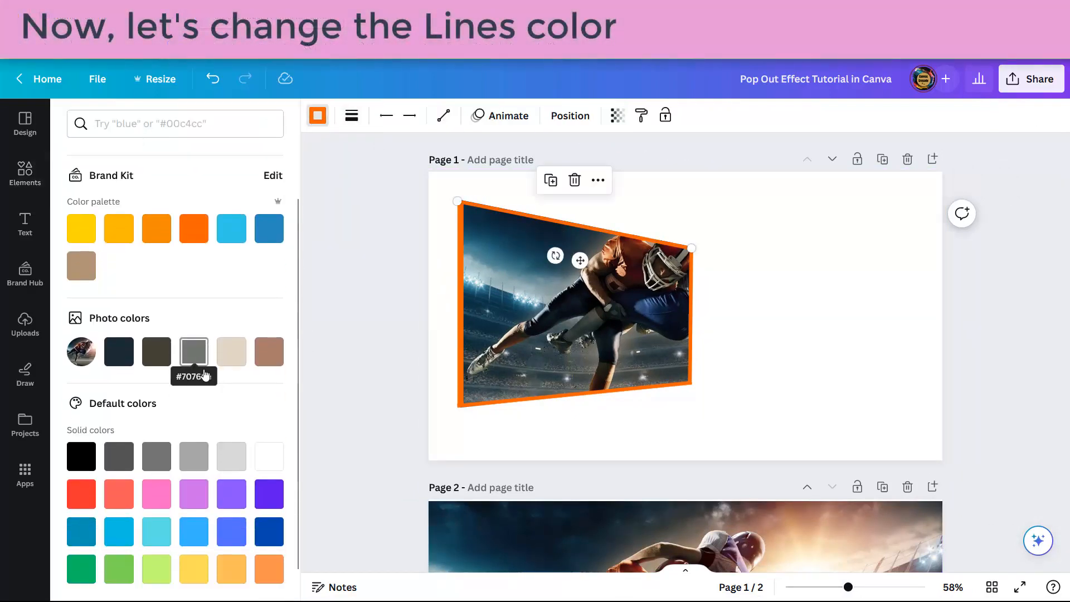
scroll(205, 374, "down", 1)
scroll(93, 206, "up", 2)
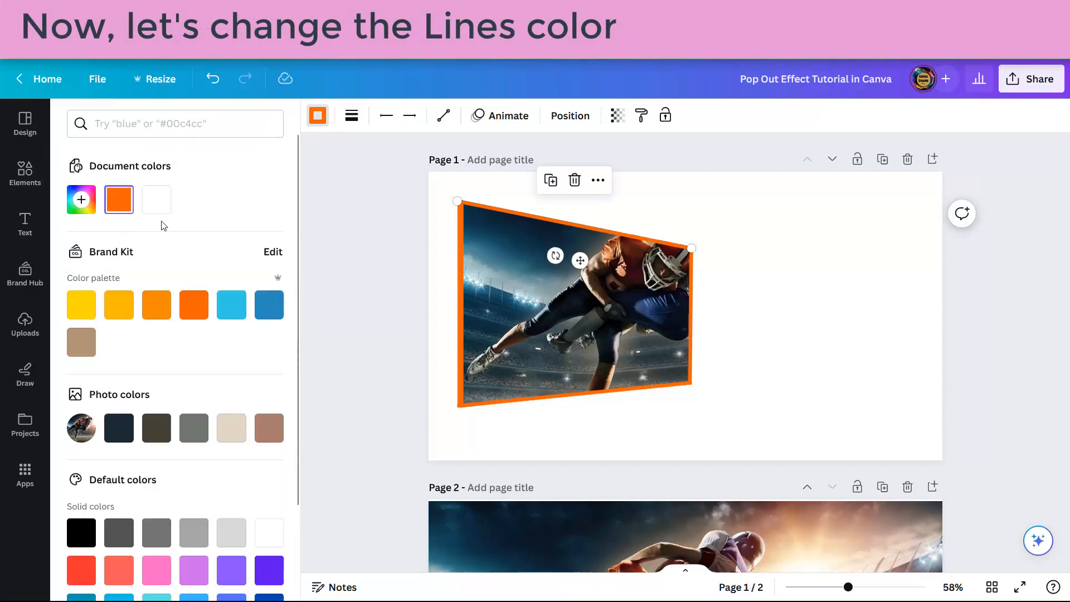
left_click(81, 200)
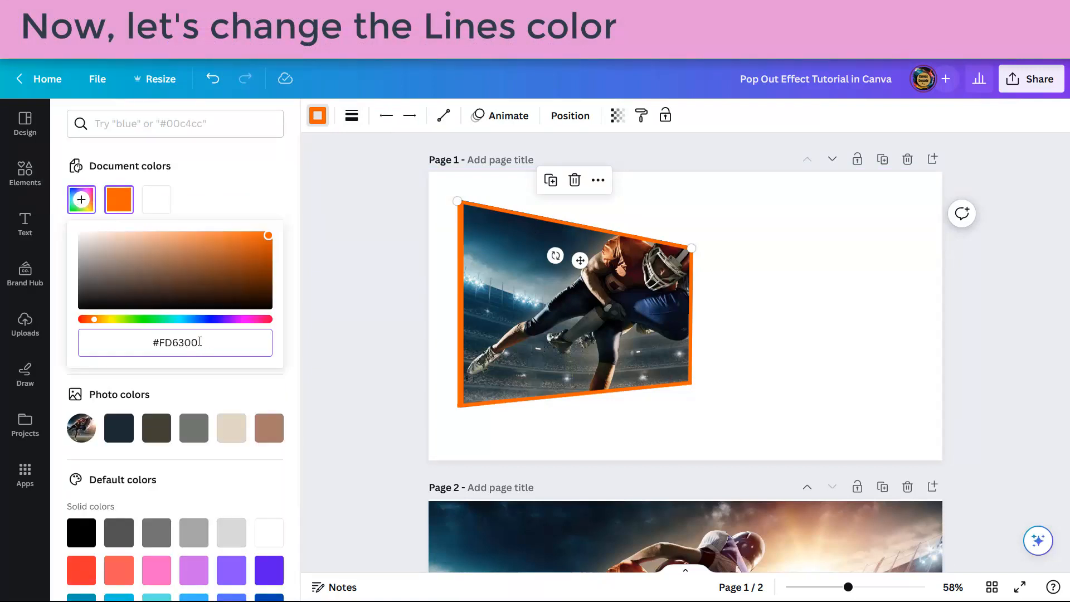
type("1F1F1F")
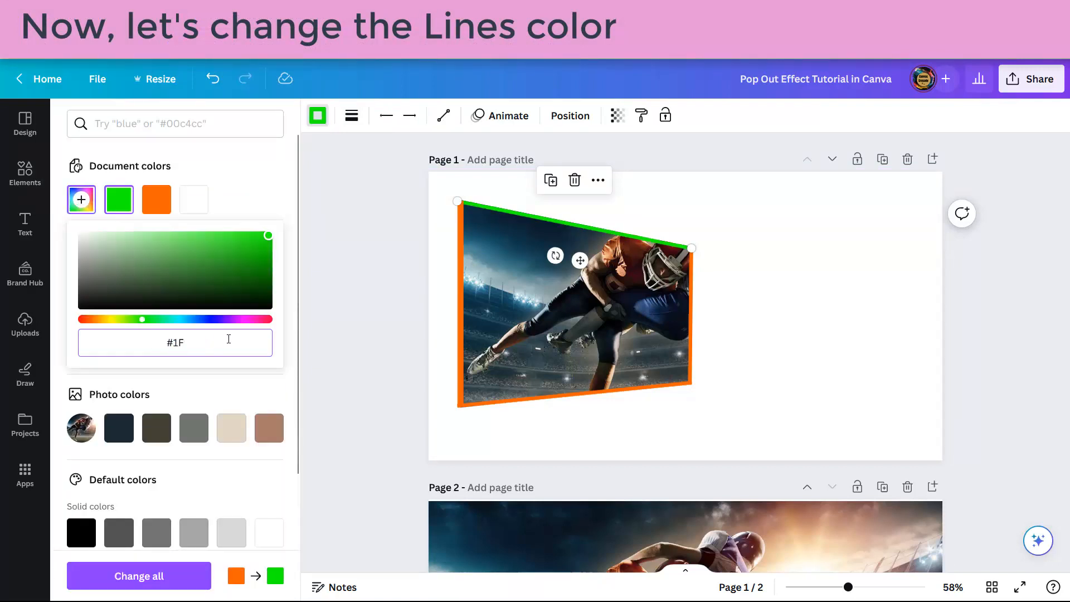
key("Return")
left_click(560, 396)
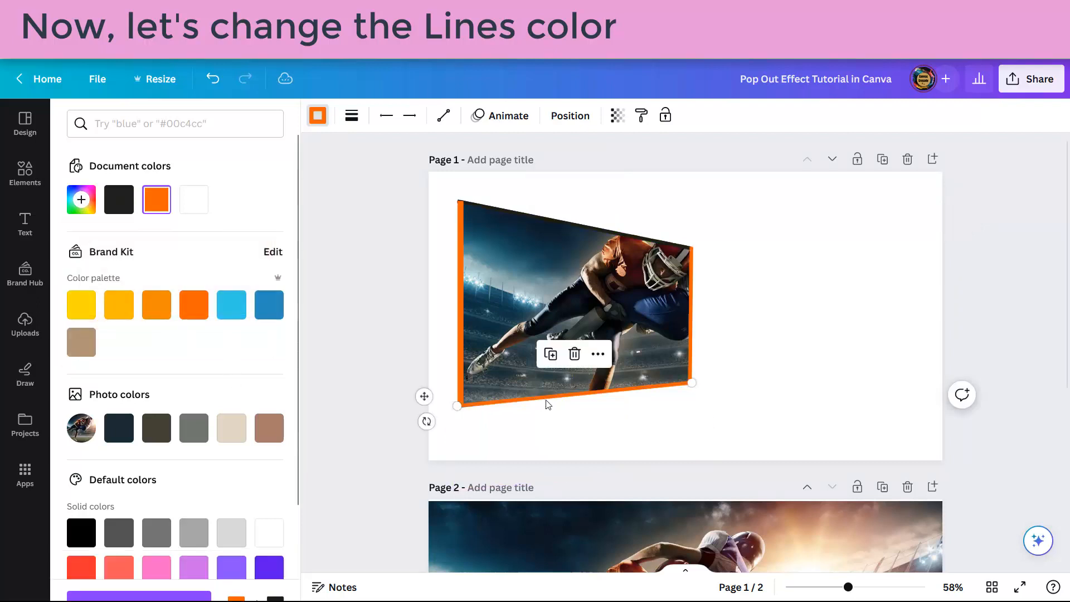
left_click(119, 199)
Set the color of the frame's left line to #1B2B32
left_click(460, 286)
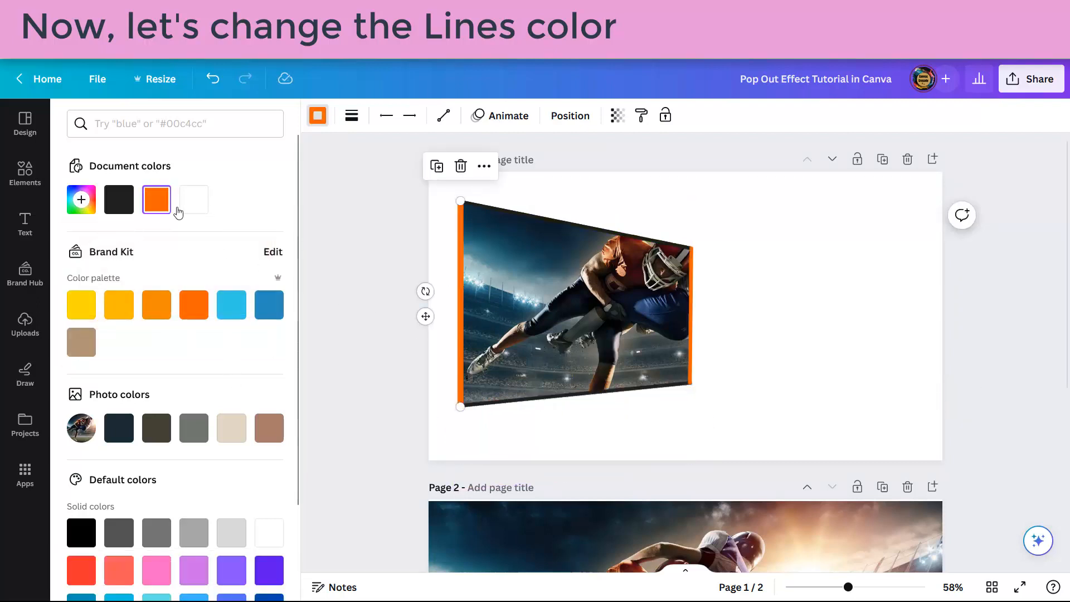
left_click(81, 199)
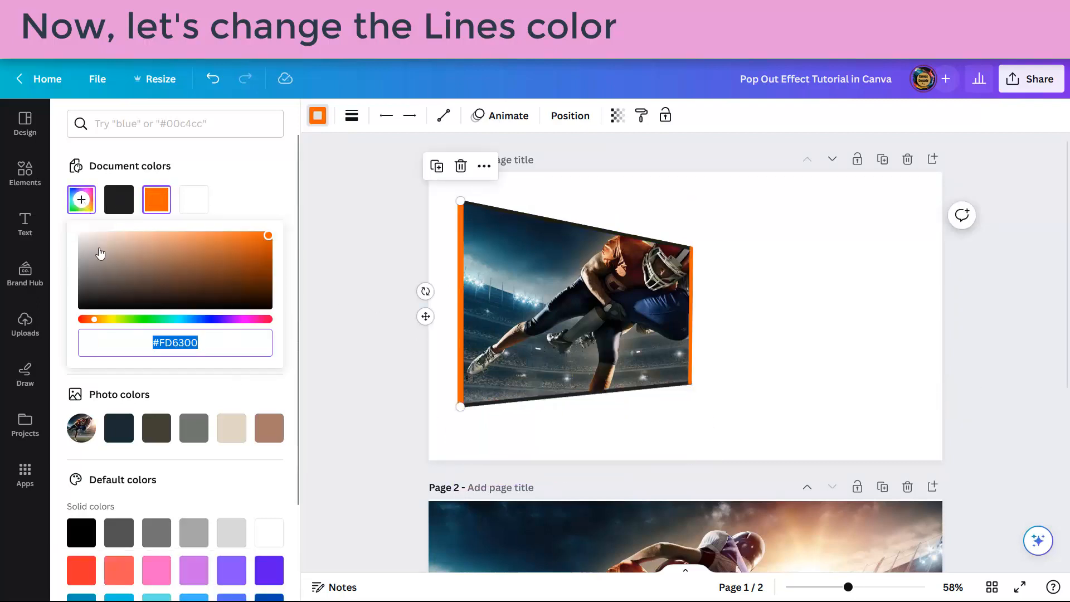
double_click(192, 341)
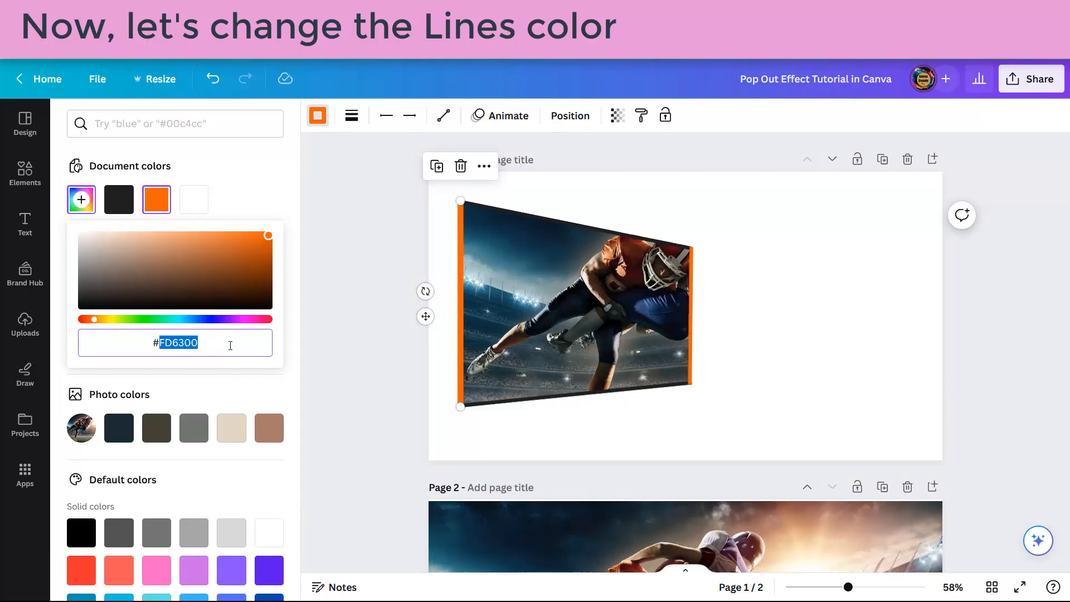
type("1B2")
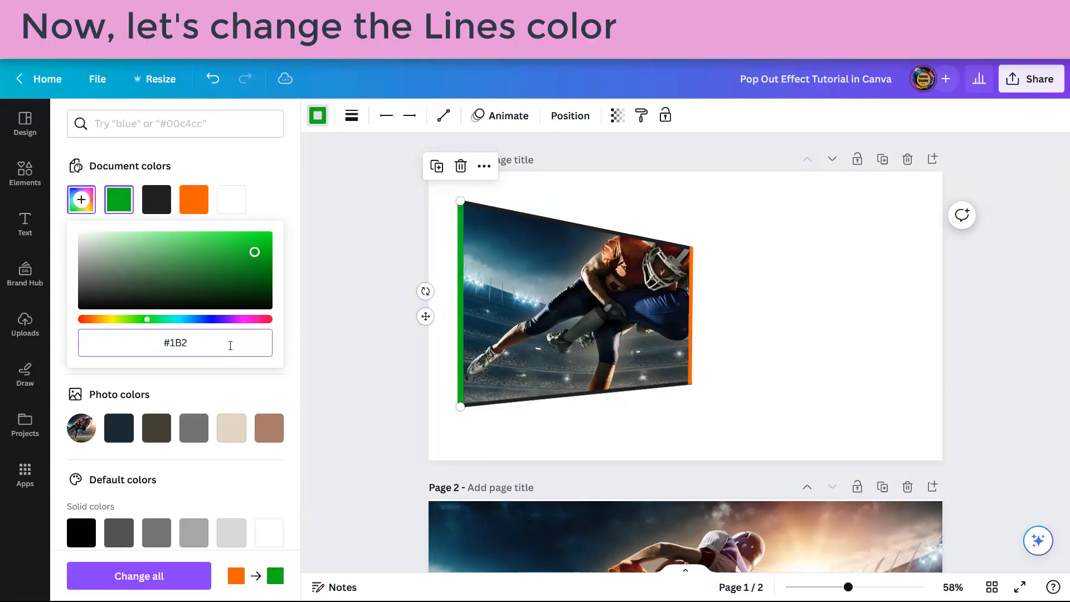
type("B32")
key("Return")
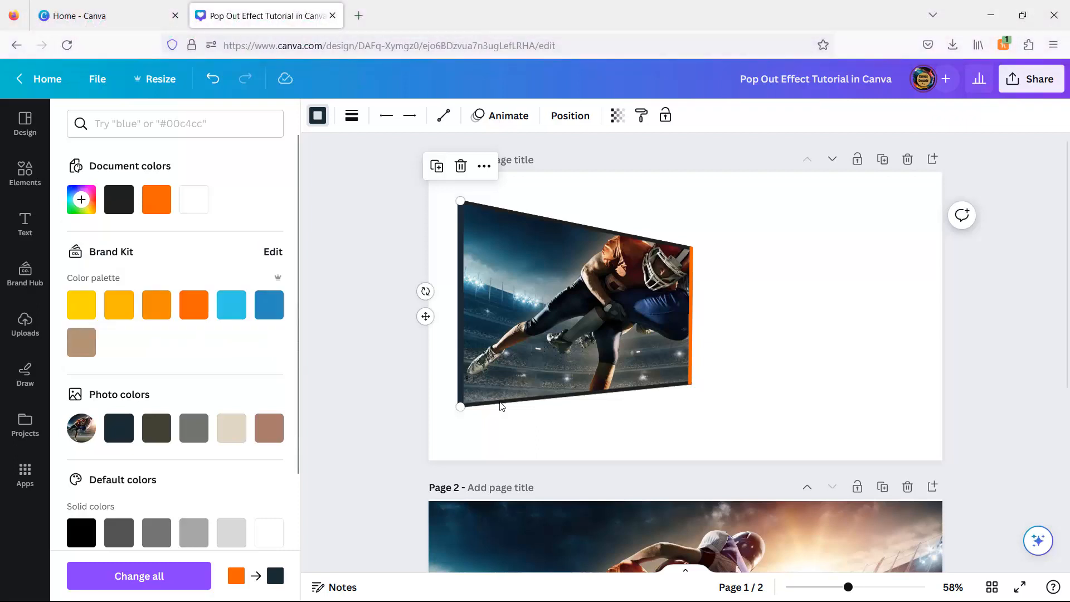
Change the frame's right line color to #1F1F1F and deselect it
left_click(690, 315)
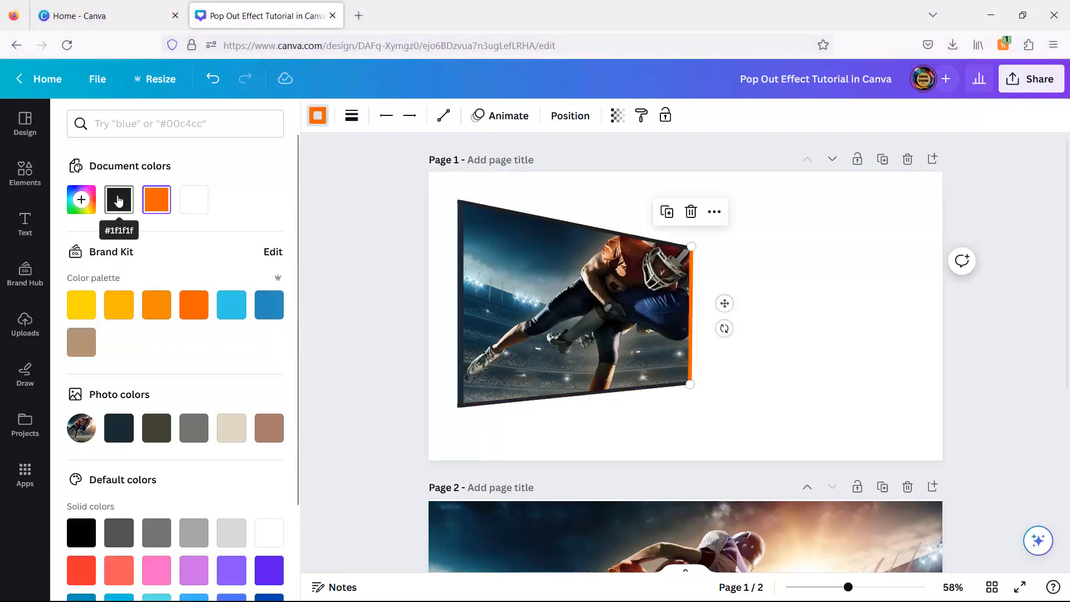
left_click(118, 199)
left_click(391, 298)
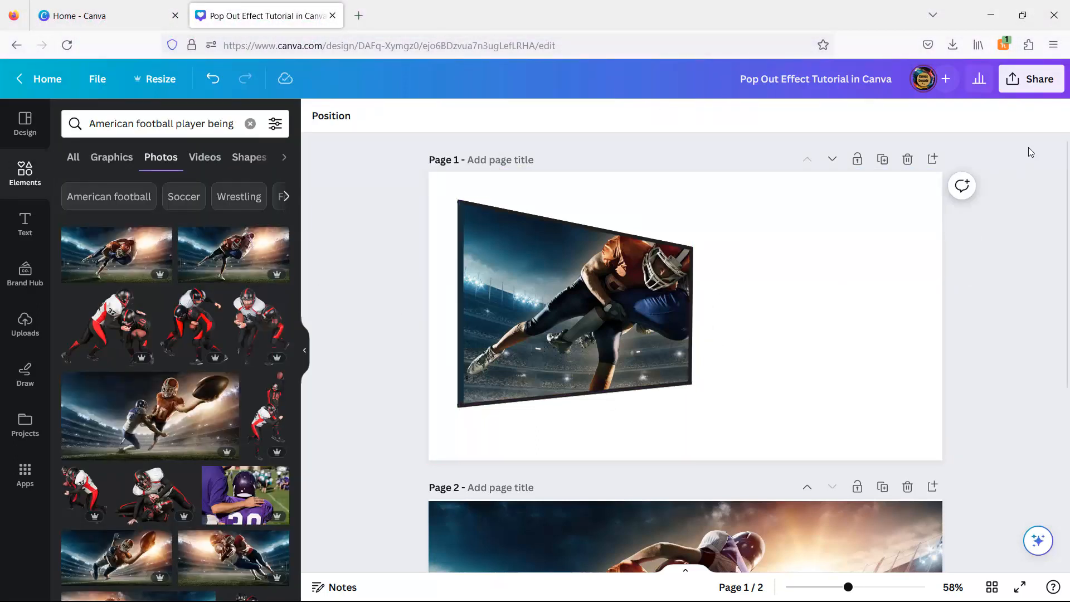
Download only page 1 of the design as a PNG
left_click(1031, 78)
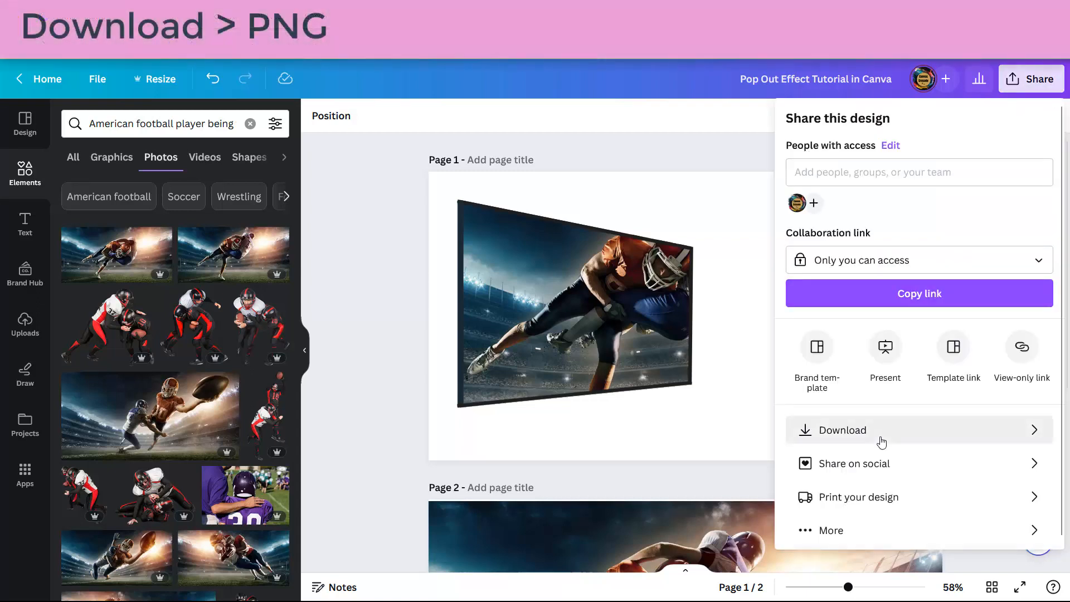
left_click(926, 433)
left_click(1040, 333)
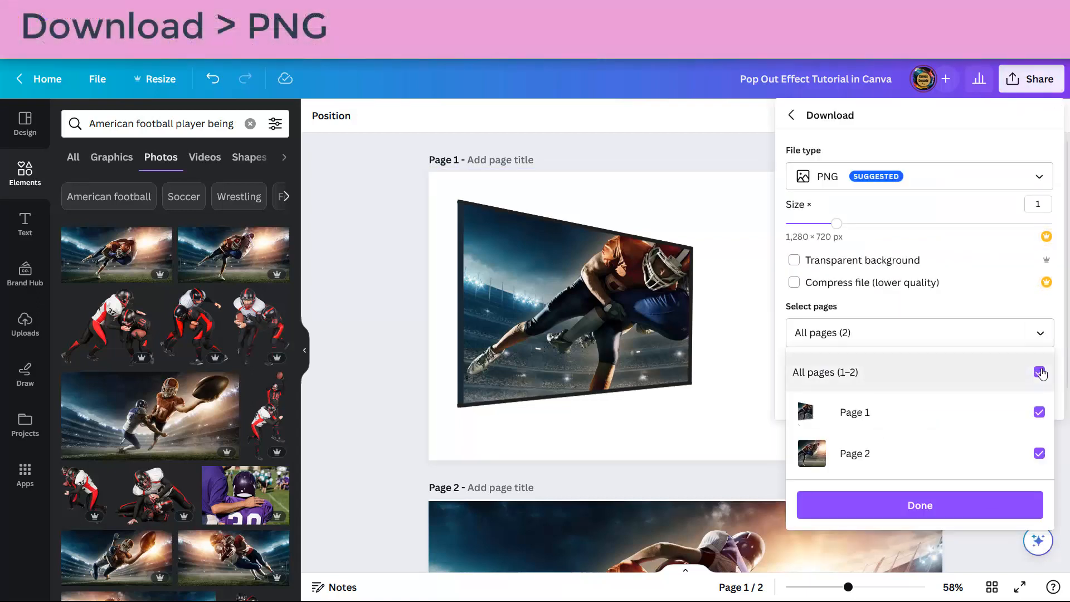
left_click(1040, 372)
left_click(1039, 412)
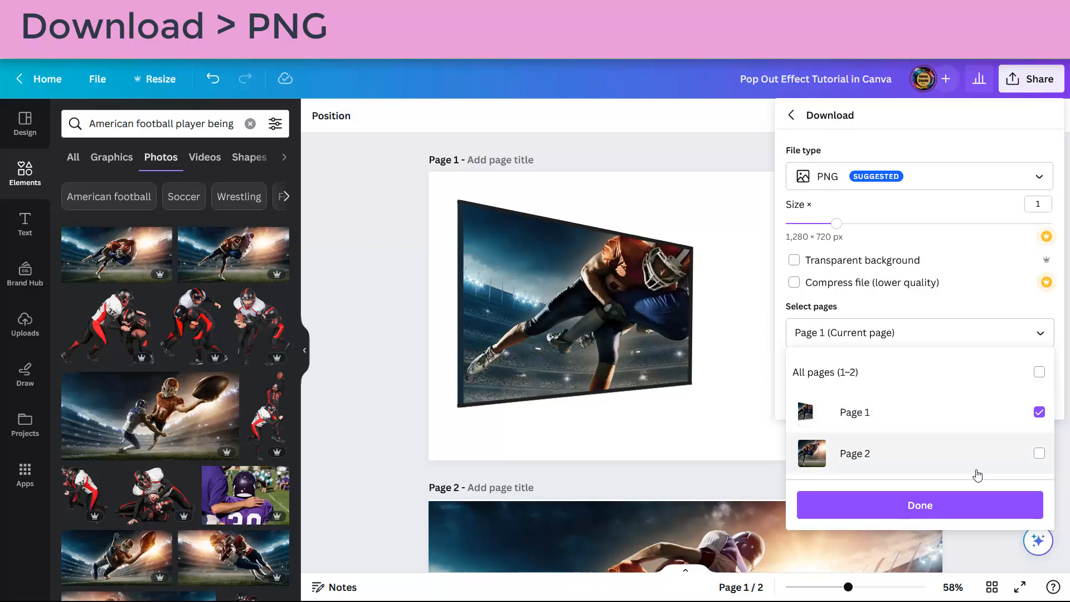
left_click(920, 506)
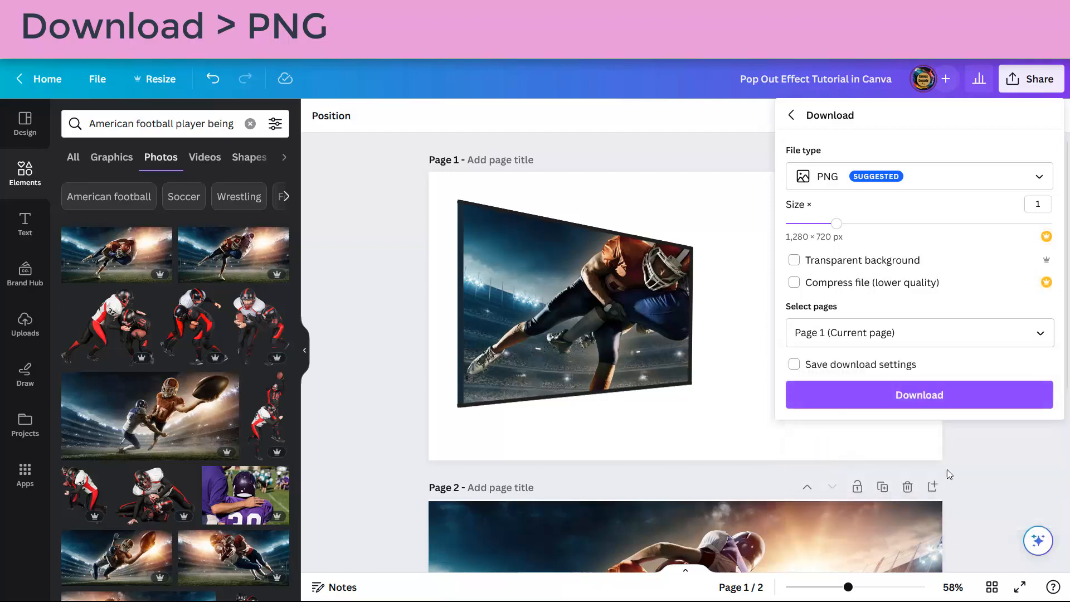
left_click(915, 396)
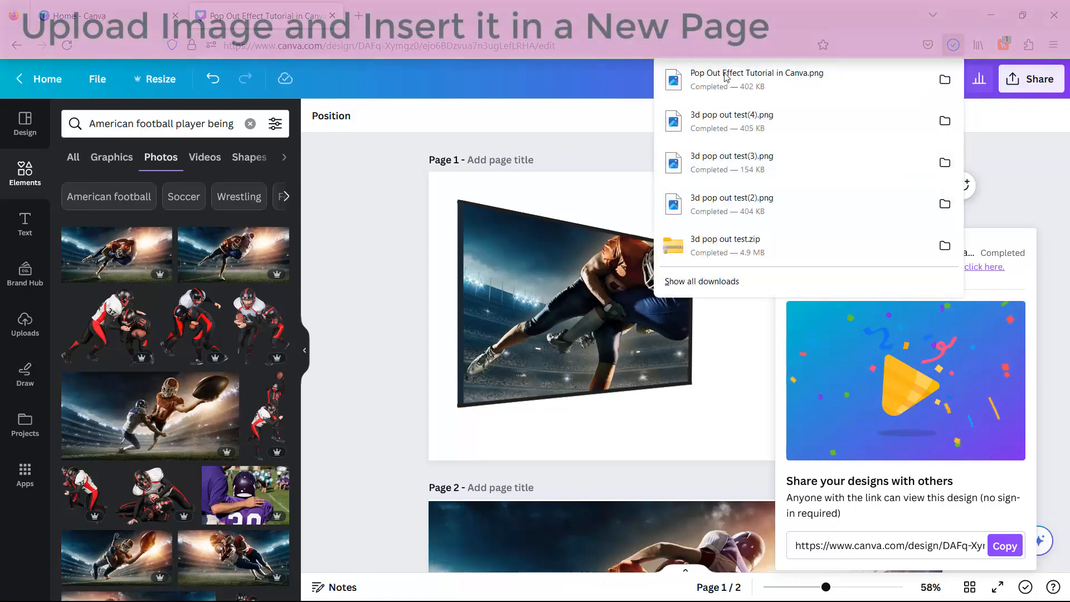
Upload the downloaded Pop Out Effect Tutorial in Canva.png and insert it on a new blank page after page 1
left_click_drag(720, 89, 209, 219)
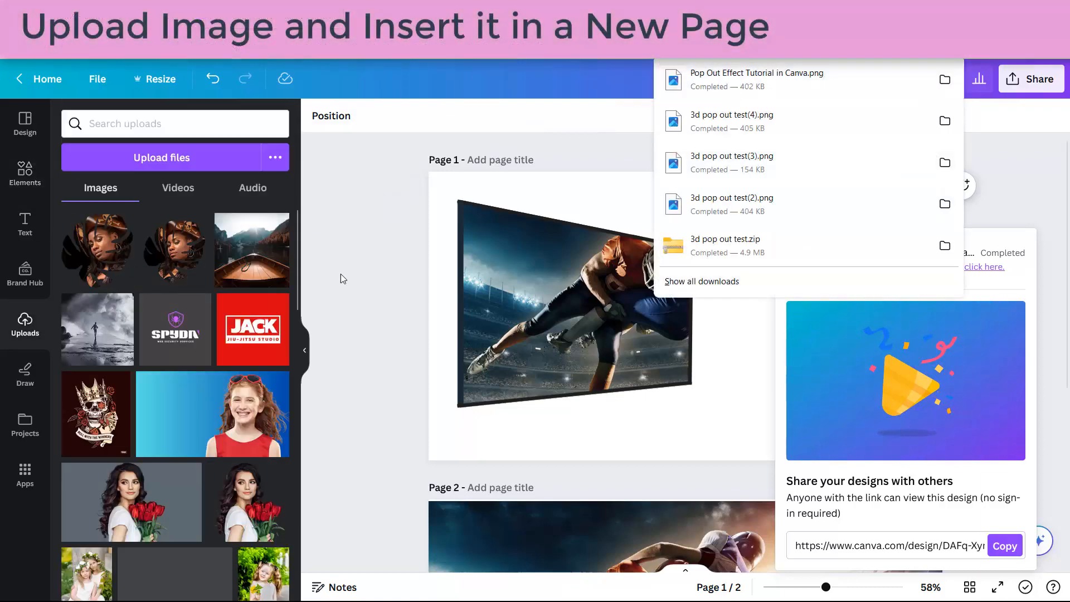
left_click(369, 276)
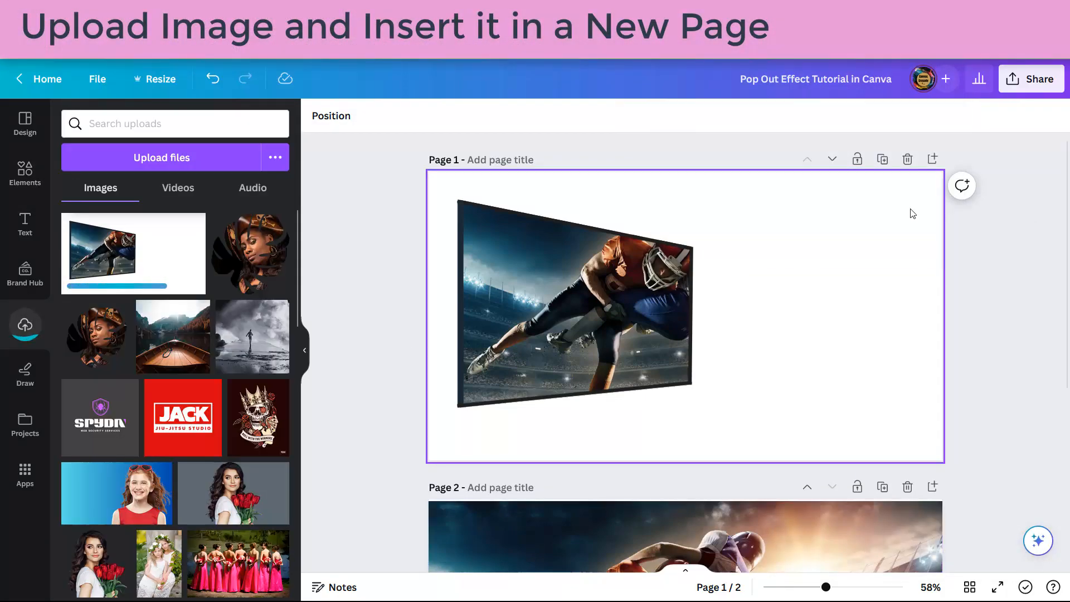
left_click(933, 160)
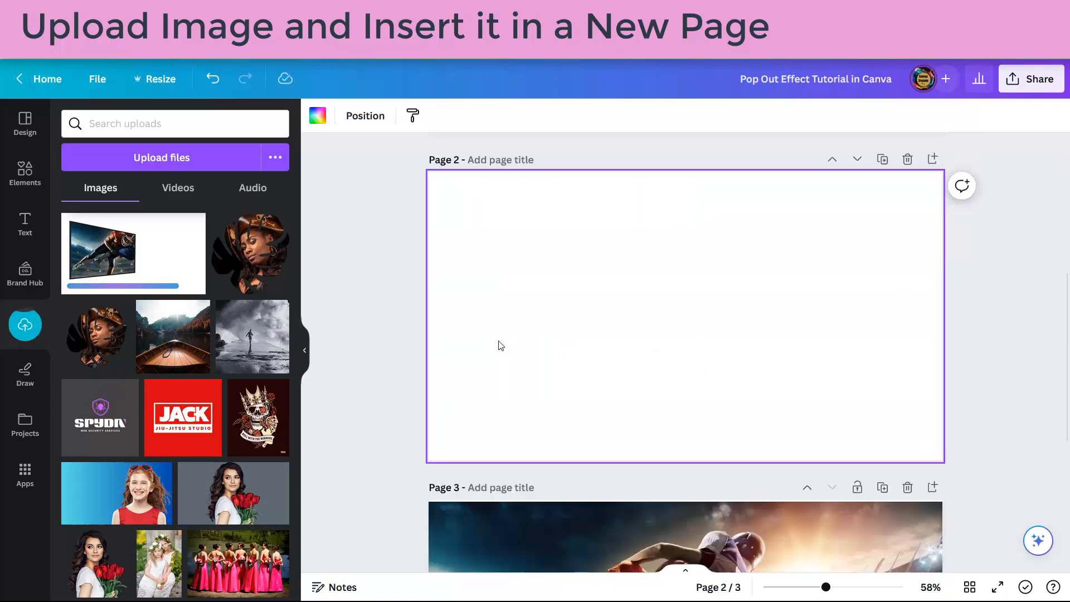
left_click(132, 261)
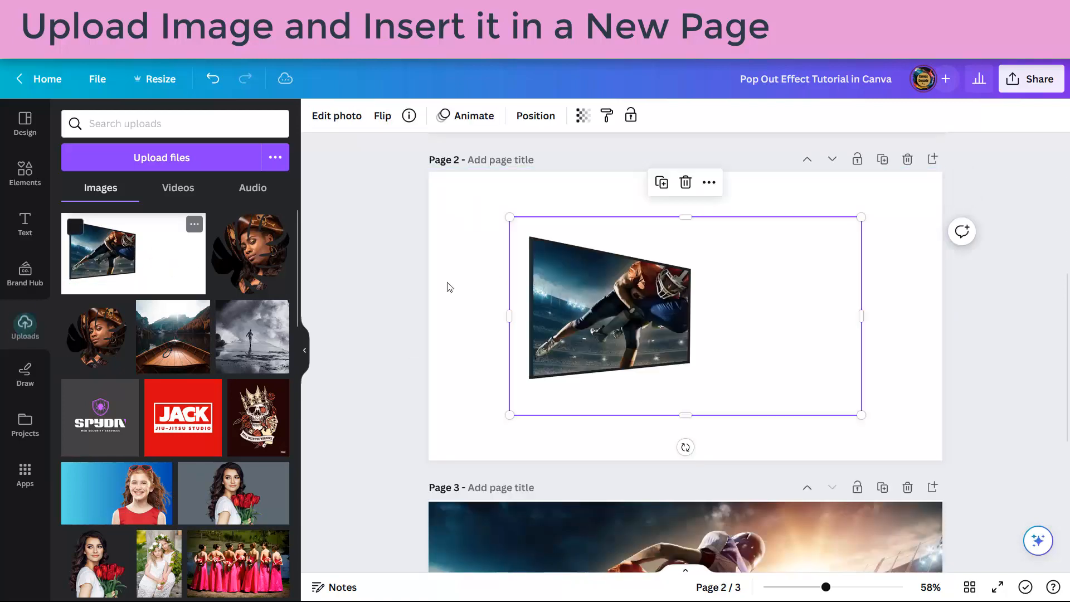
Align the inserted image with the page's upper-left corner and enlarge it to fill page 2
left_click_drag(730, 327, 656, 277)
left_click_drag(775, 366, 942, 460)
left_click(969, 406)
Remove the background of the framed image on page 2 and crop the empty area beside the frame's right edge
scroll(974, 402, "down", 1)
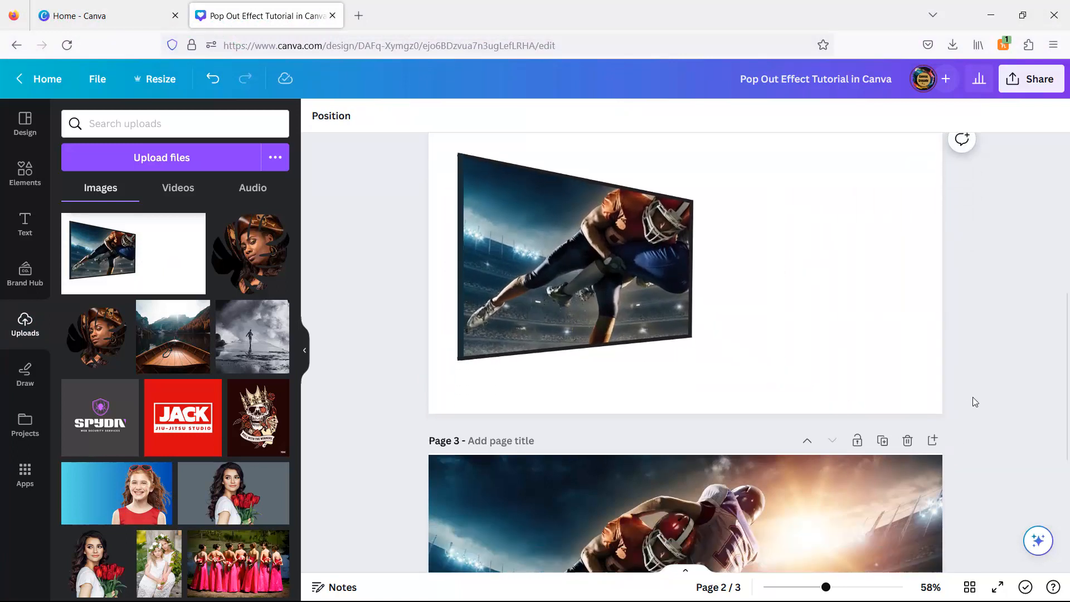
left_click(641, 285)
scroll(436, 215, "up", 2)
left_click(335, 116)
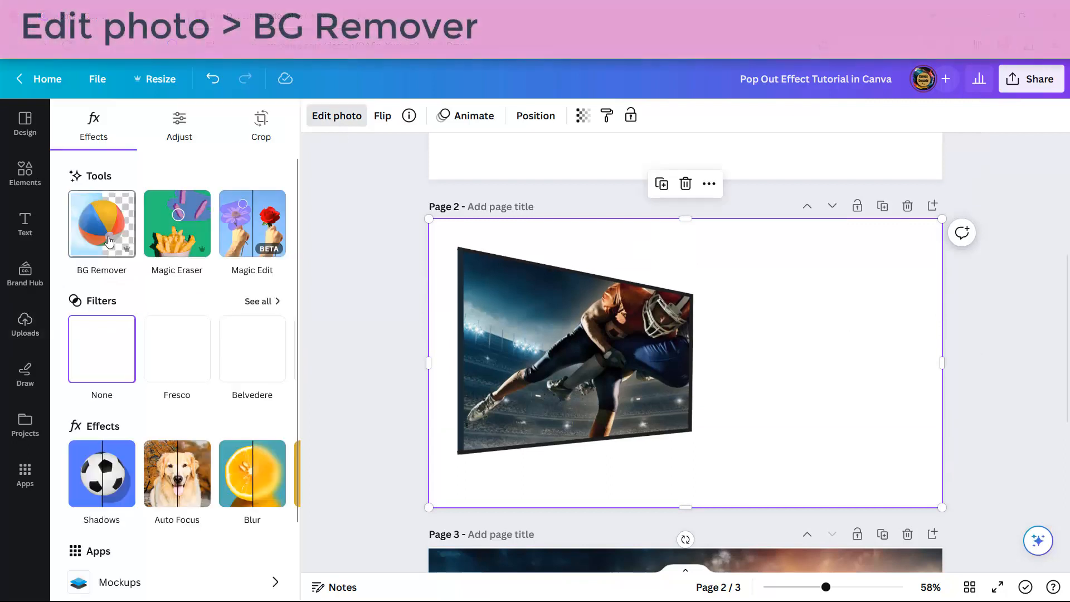
left_click(94, 234)
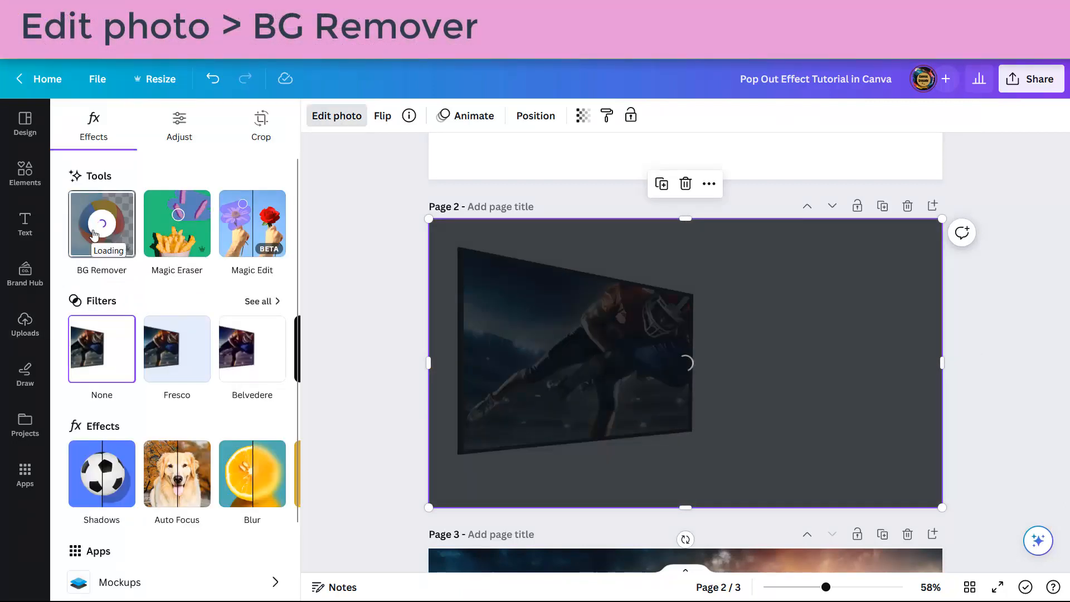
left_click_drag(935, 363, 694, 361)
Test the cutout against a light blue page background and restore the white background
left_click(834, 370)
left_click(318, 116)
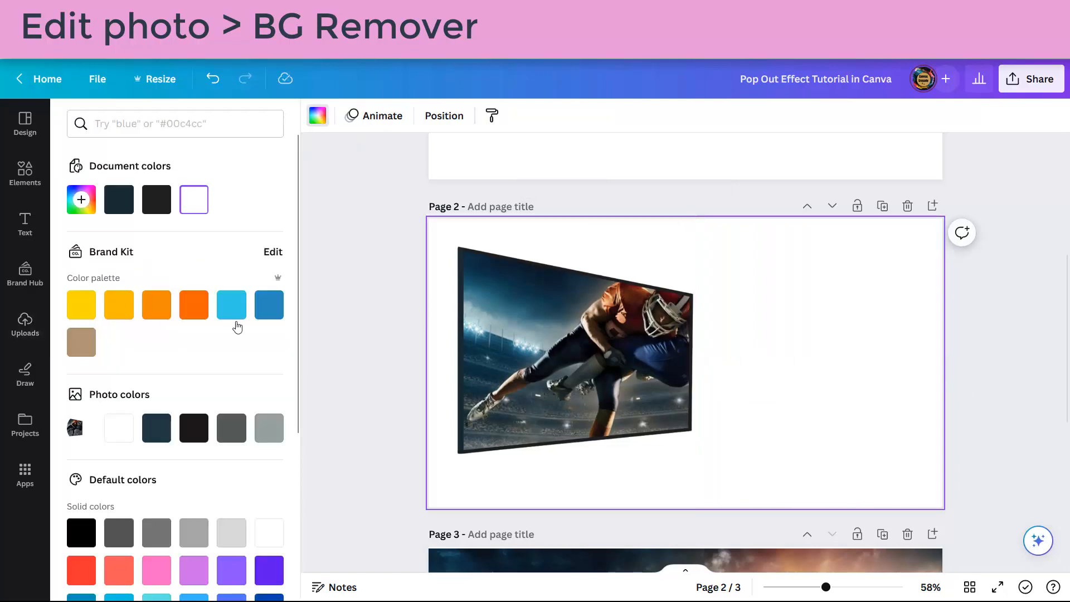
left_click(232, 305)
left_click(193, 200)
left_click(340, 215)
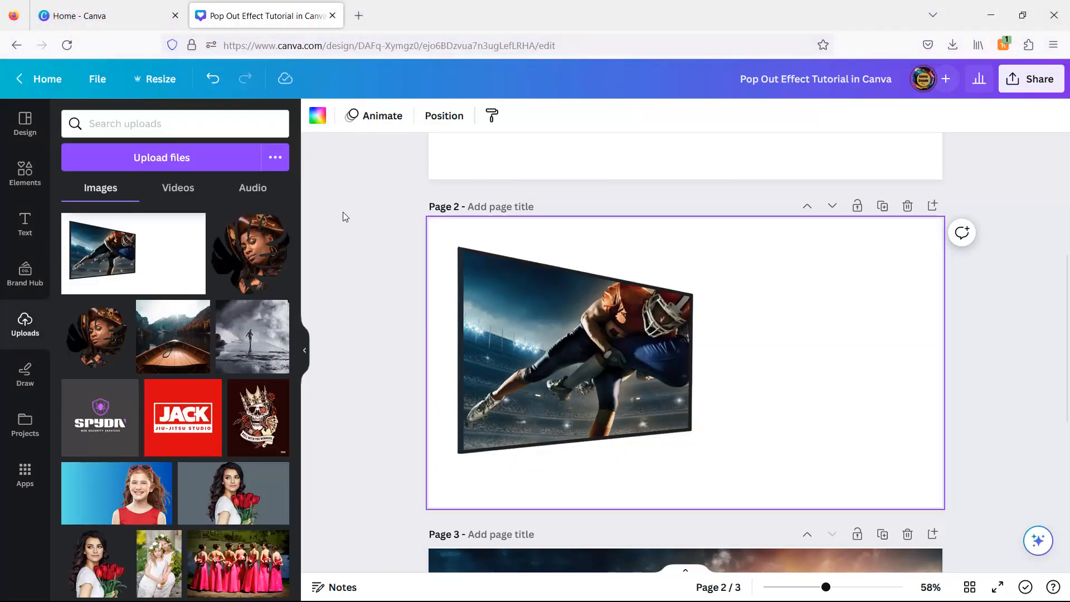
Search the elements for Dark Blue Banner Background and show all matching photos
left_click(26, 173)
left_click(251, 124)
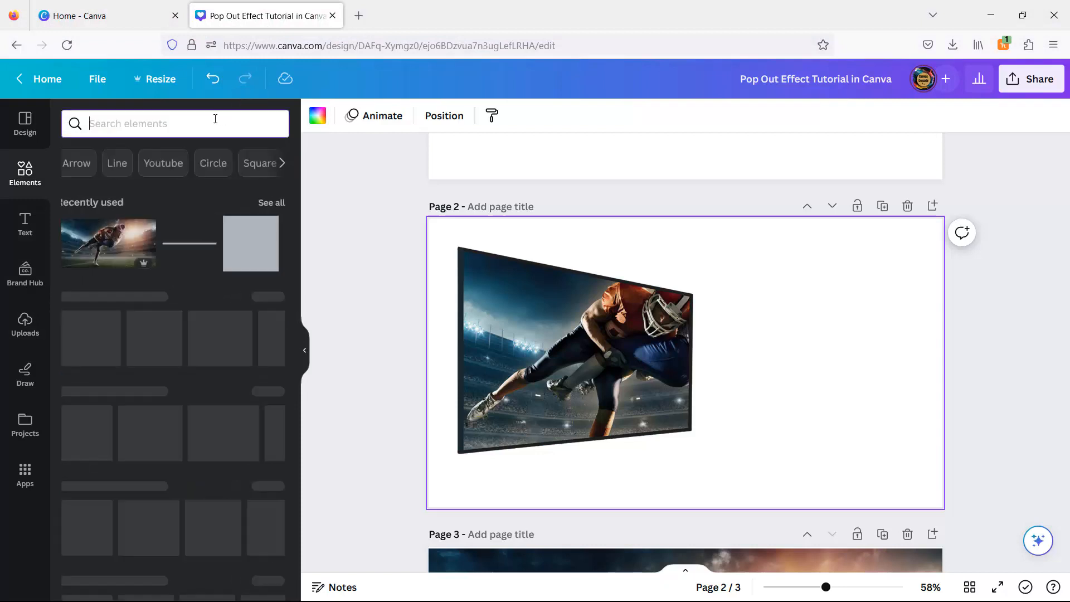
type("da")
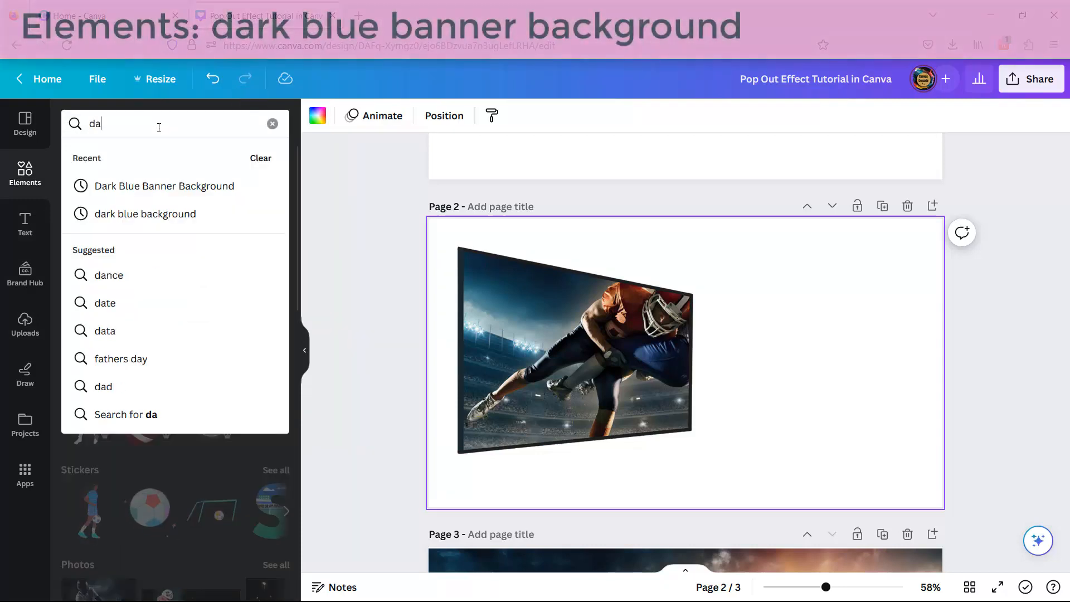
left_click(149, 187)
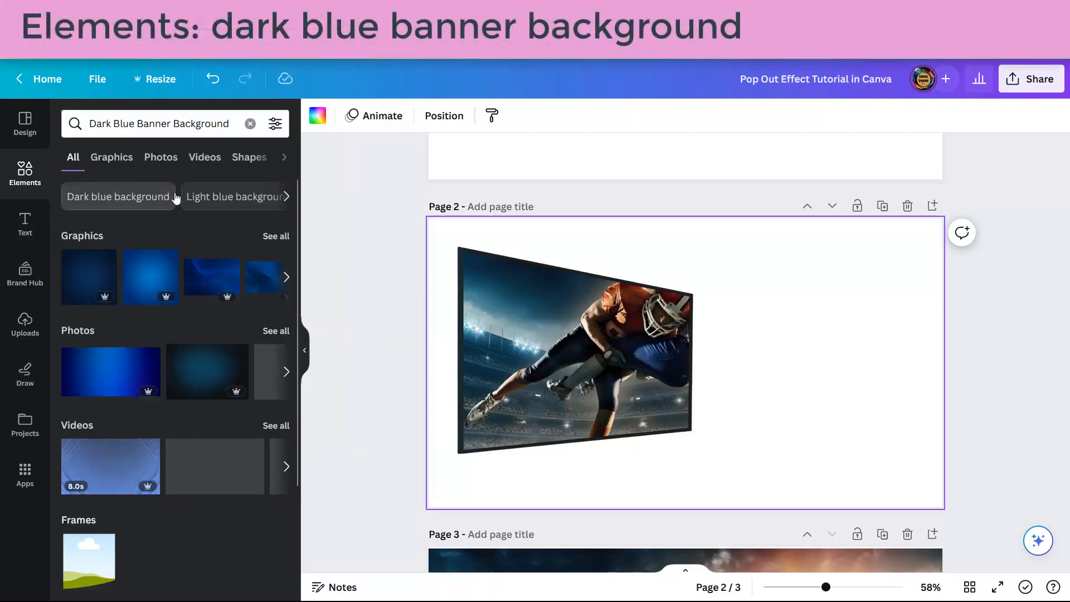
left_click(277, 332)
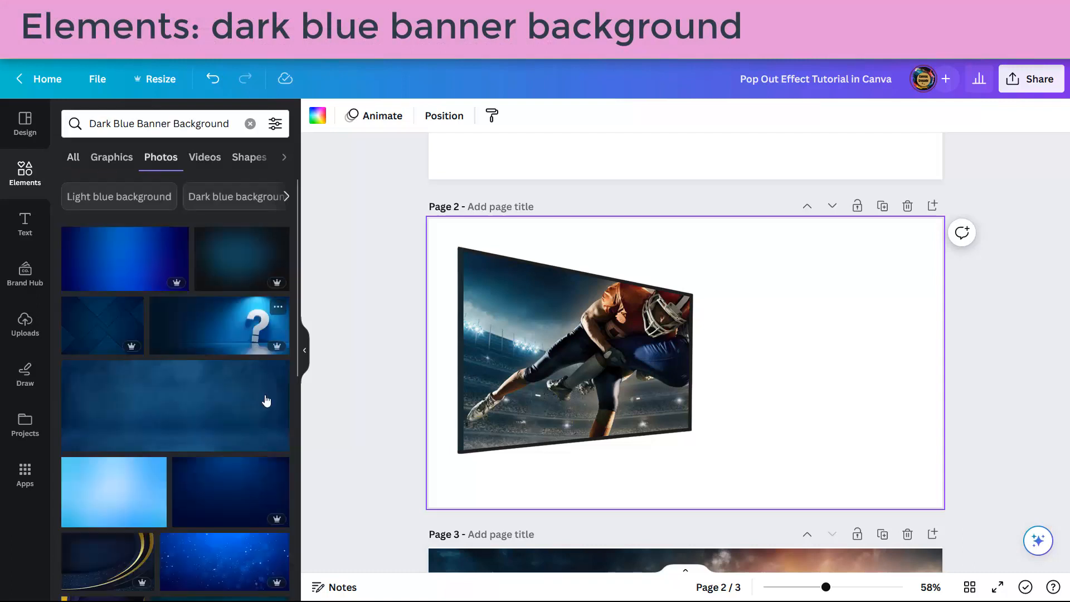
Insert the wide textured dark blue wall photo on page 2 and set it as the page background
left_click(218, 414)
right_click(784, 363)
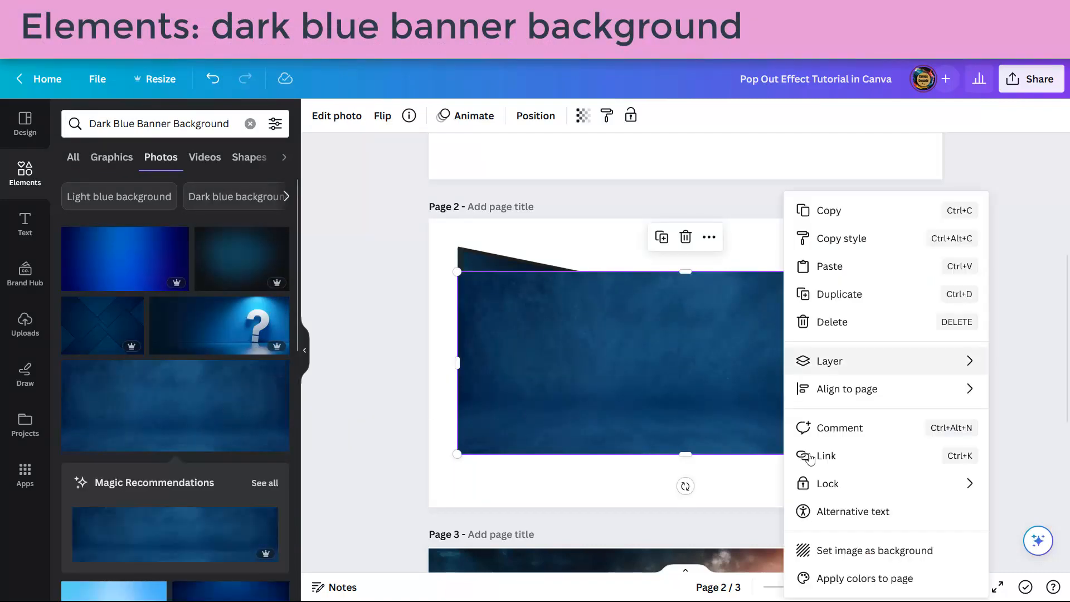
left_click(831, 552)
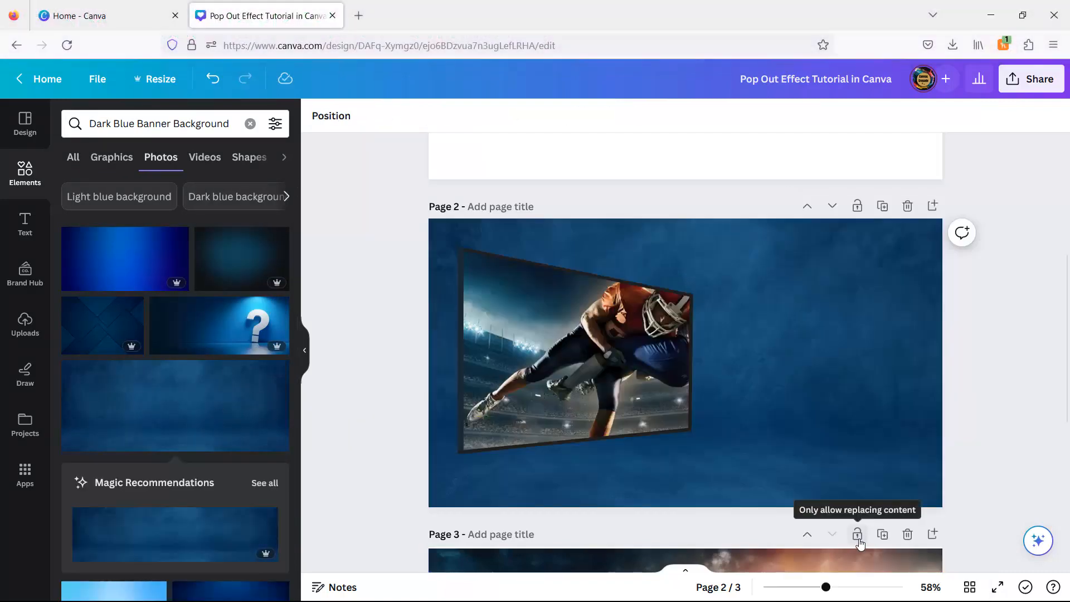
Remove the background from the football tackle photo on page 3
scroll(991, 445, "down", 5)
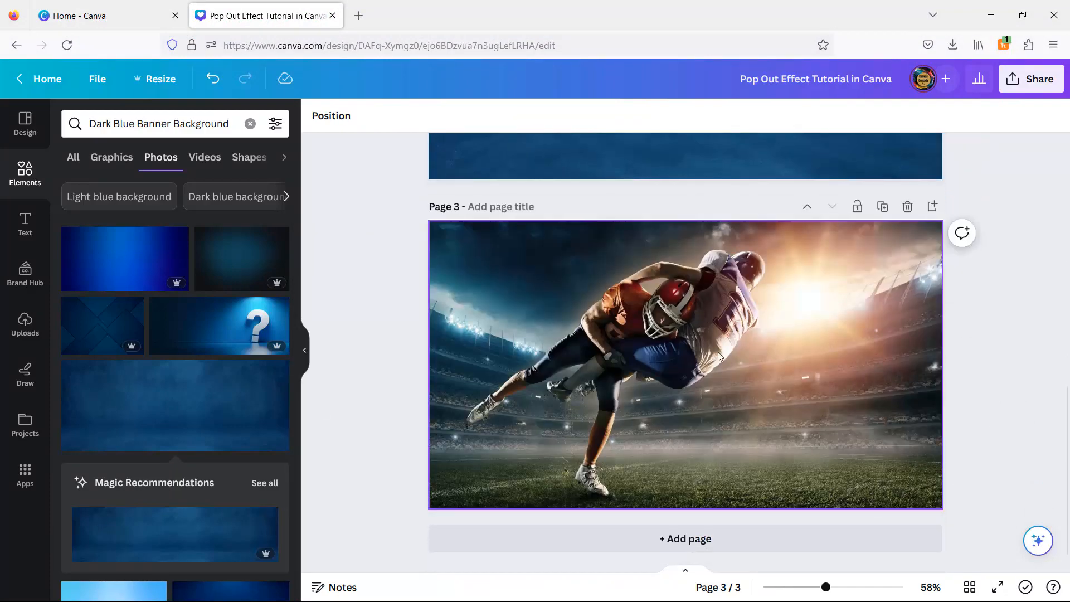
left_click(719, 356)
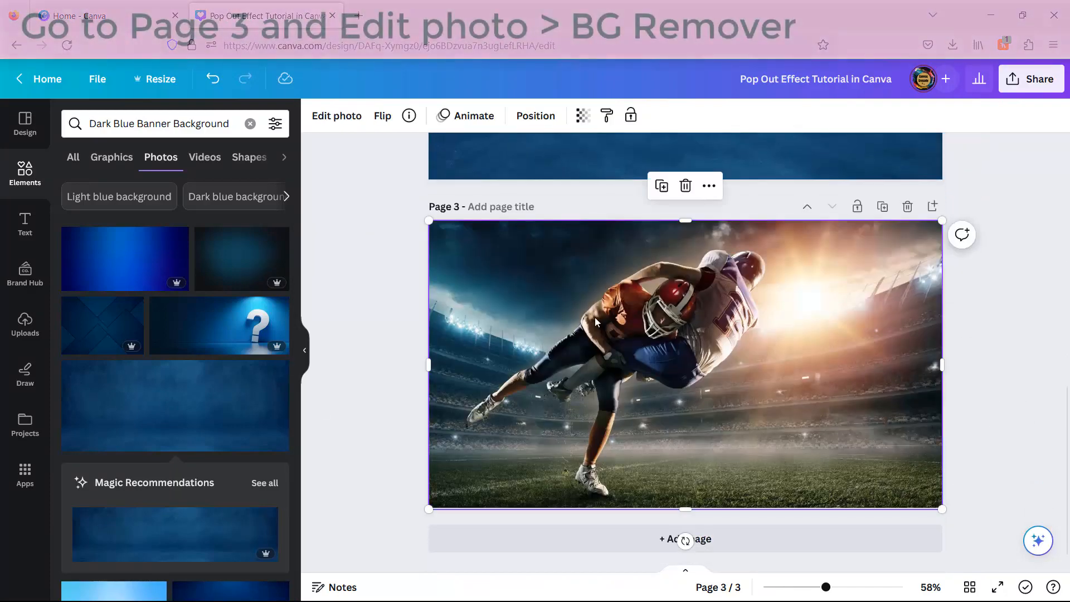
left_click(325, 116)
left_click(100, 224)
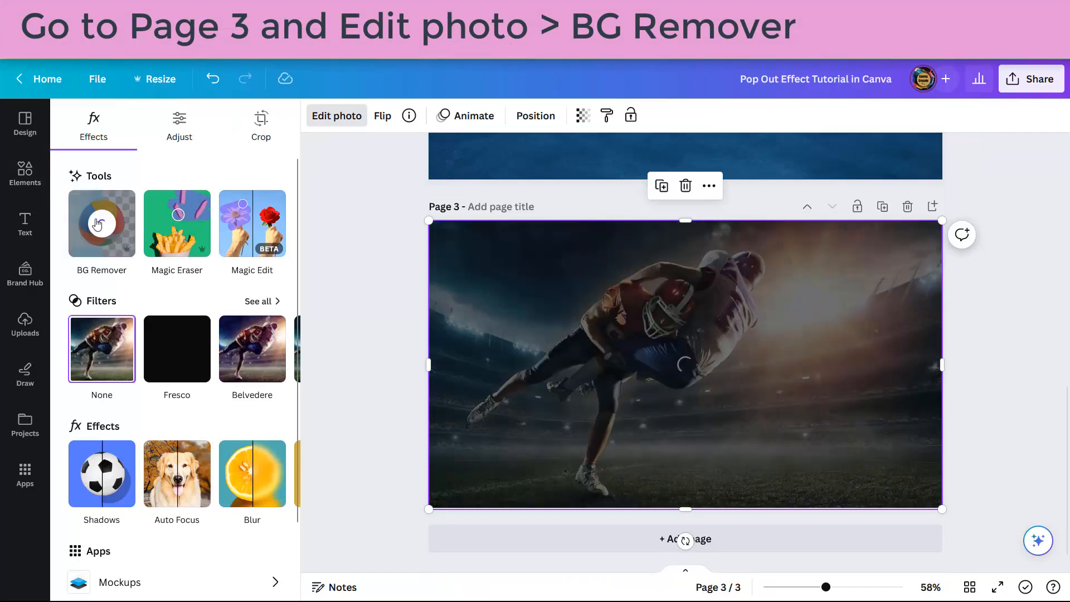
Move the tackle photo from page 3 to page 2, aligned exactly over the framed image
scroll(758, 370, "up", 5)
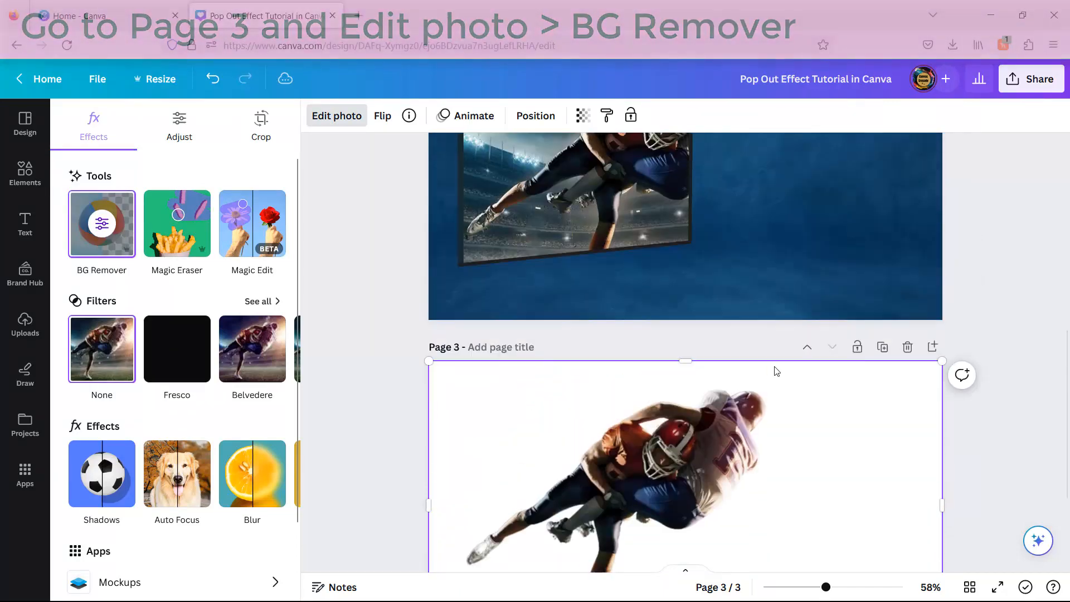
left_click_drag(746, 486, 745, 212)
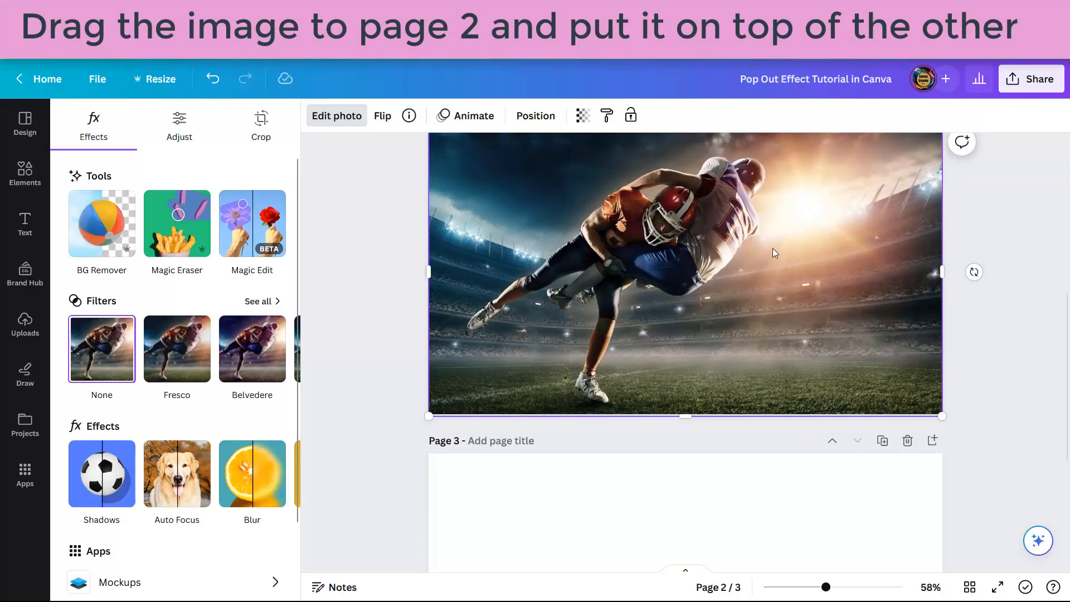
scroll(803, 273, "up", 2)
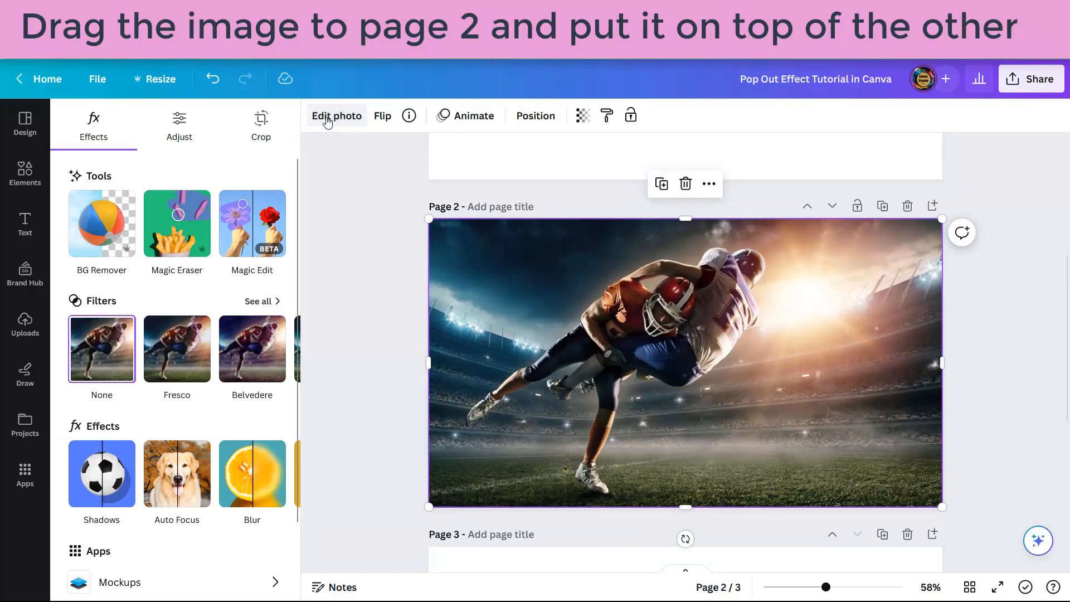
Remove the tackle photo's background on page 2 and crop its empty right side close to the players
left_click(101, 227)
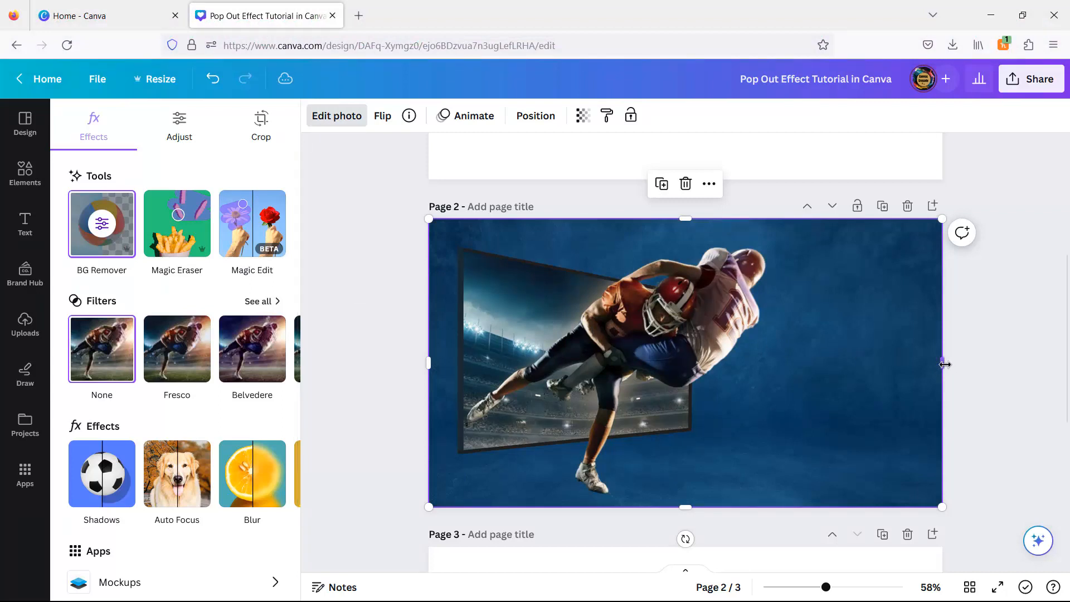
left_click_drag(915, 365, 793, 365)
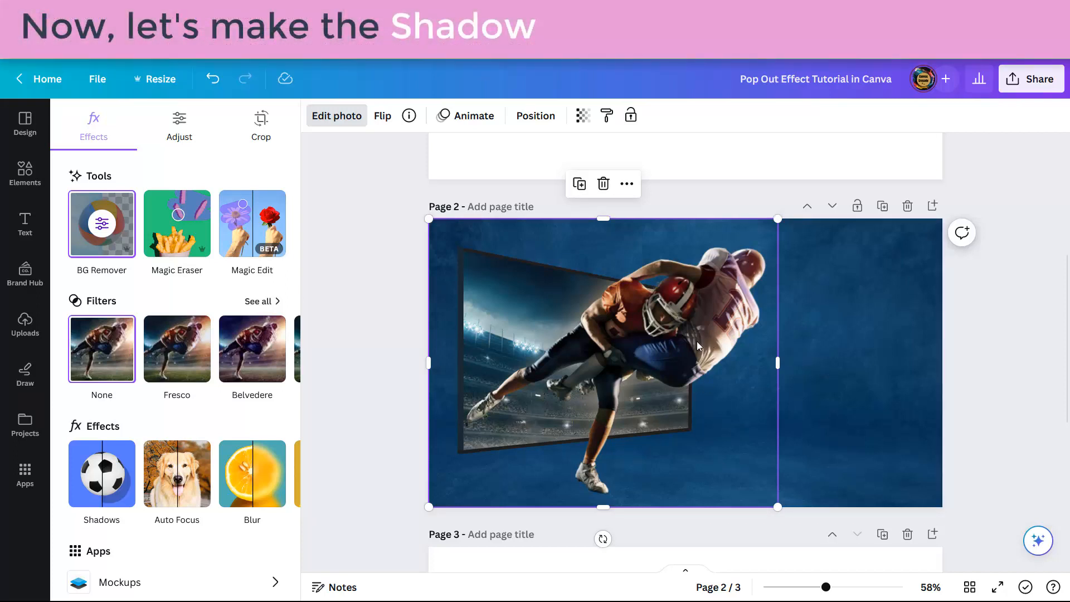
Duplicate the players' cutout and place the copy to the lower right of the original
left_click(580, 184)
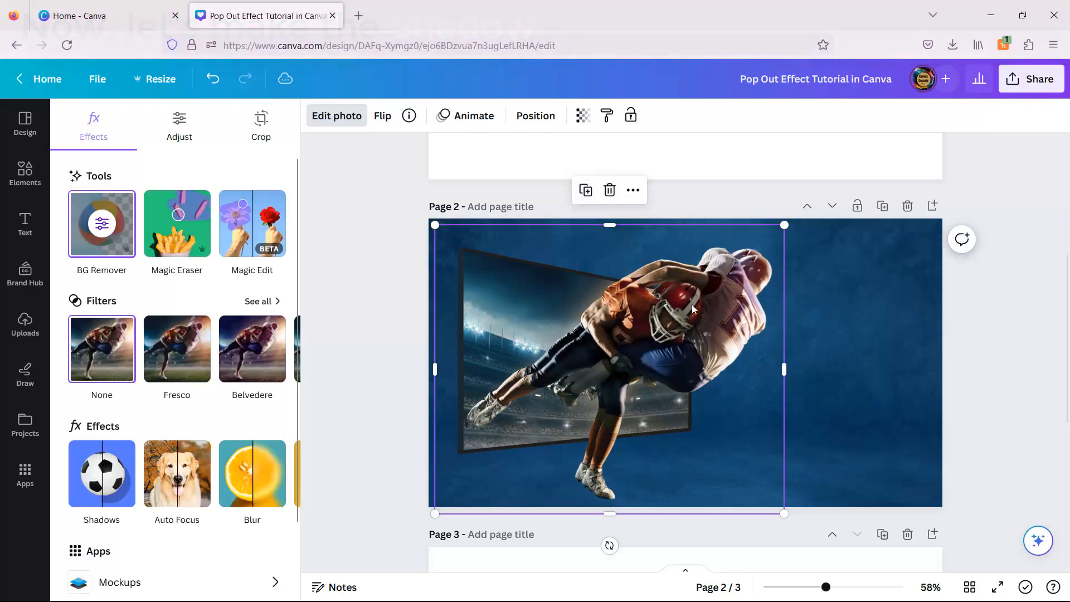
left_click_drag(721, 320, 830, 364)
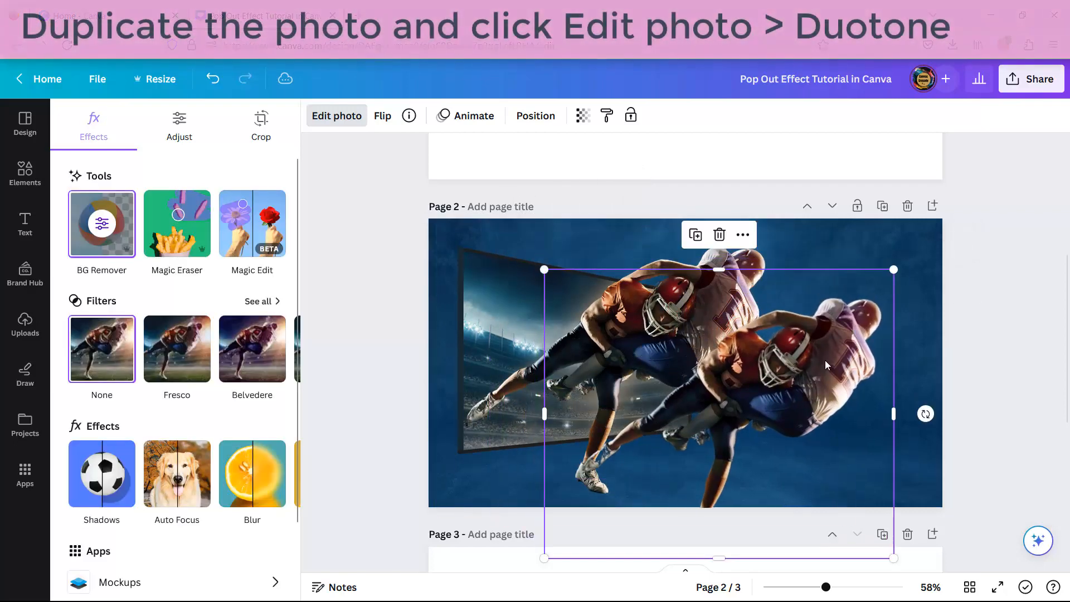
Apply the Cherry duotone effect to the duplicated players' cutout
scroll(258, 374, "down", 2)
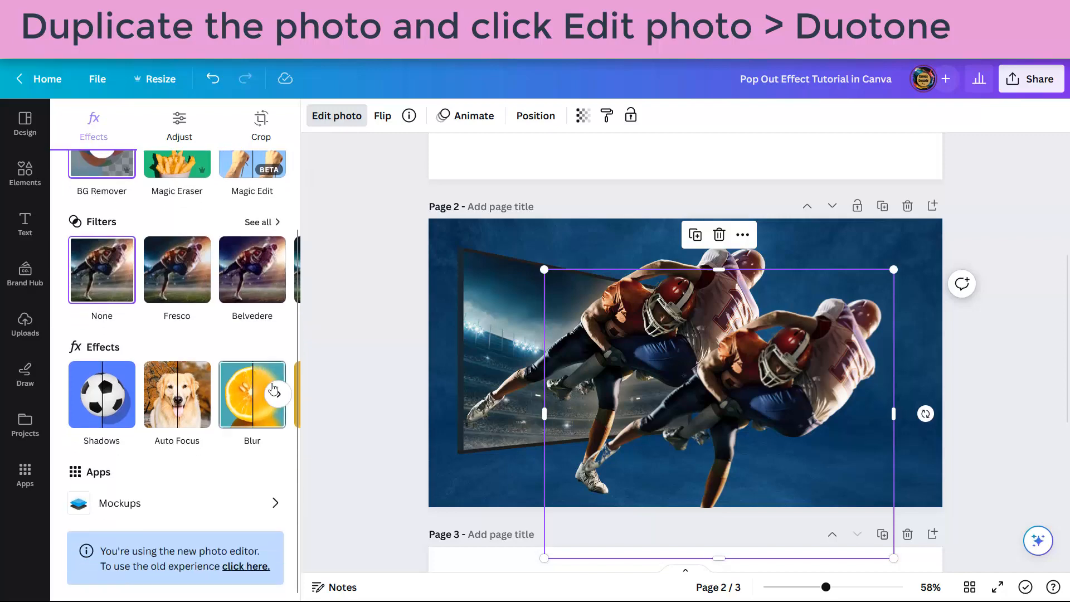
left_click(278, 394)
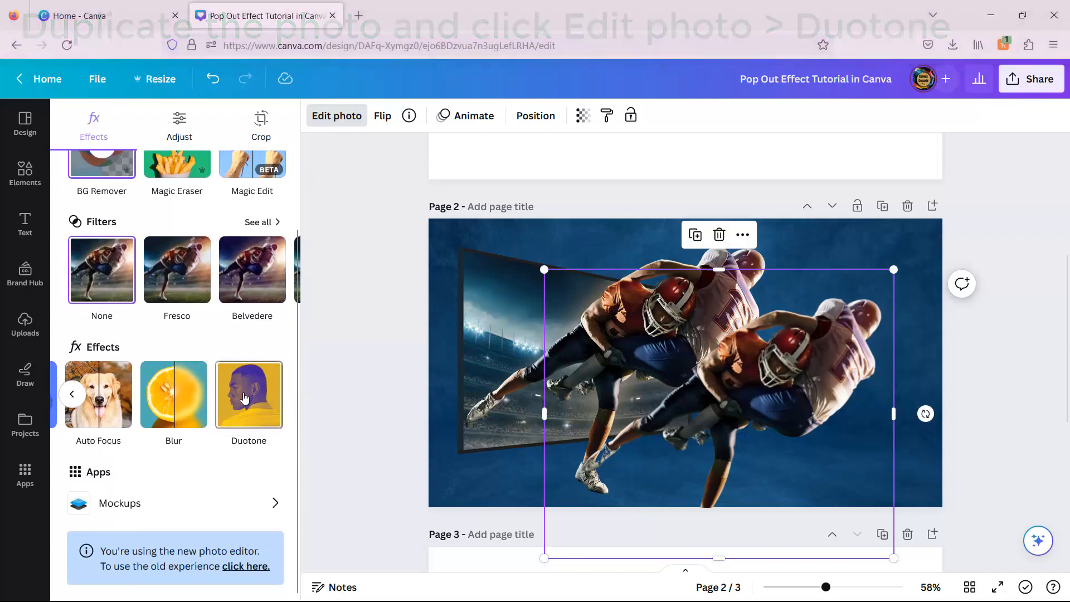
left_click(245, 397)
left_click(179, 273)
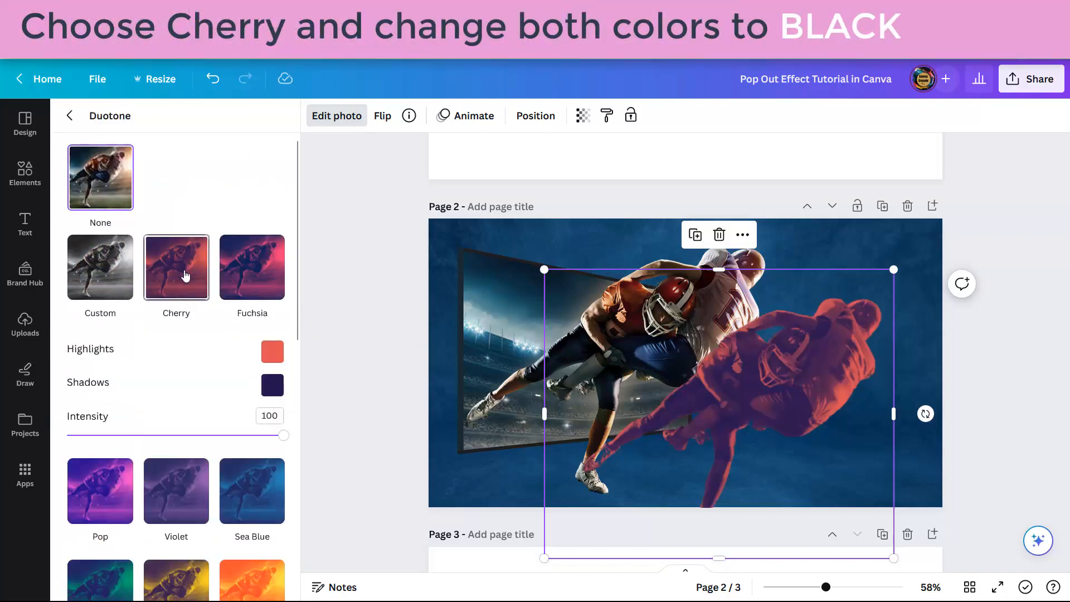
Set the copied cutout's duotone Highlights and Shadows colors to black and its transparency to 40
left_click(265, 352)
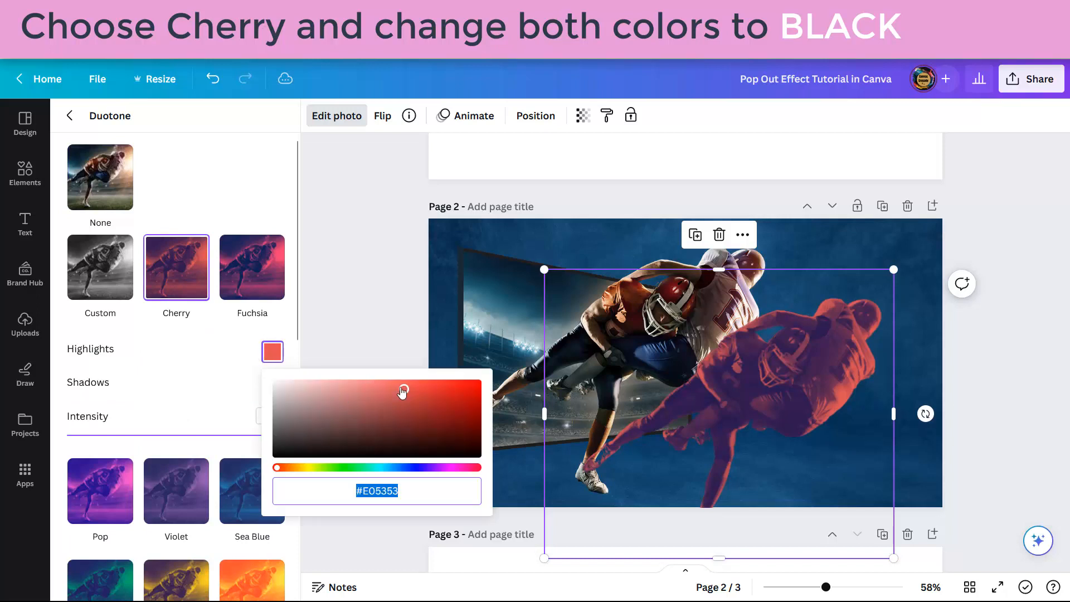
left_click_drag(402, 392, 273, 472)
left_click(257, 388)
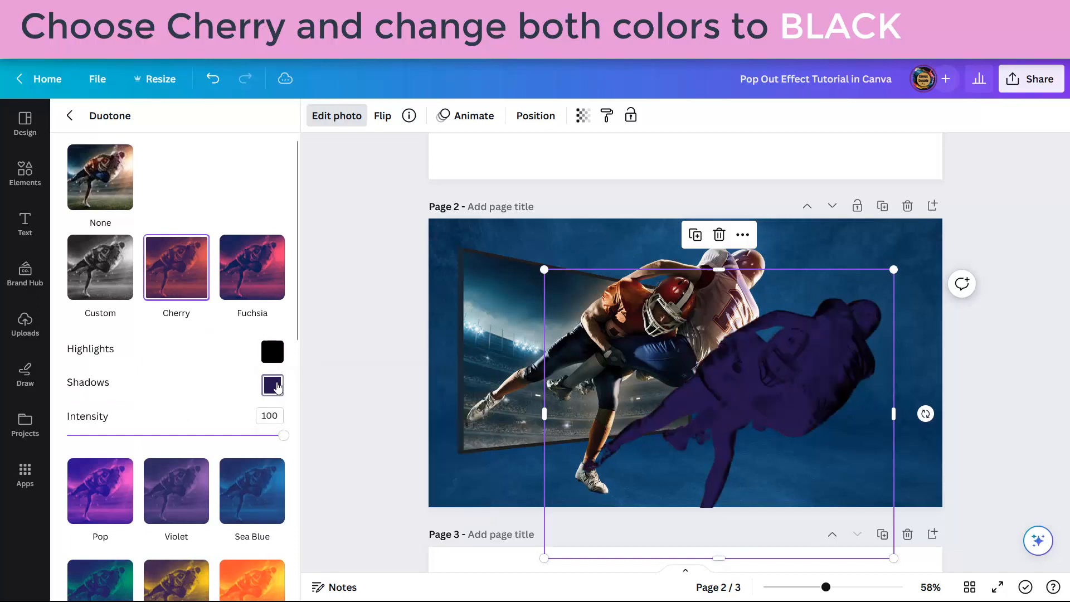
left_click(272, 385)
left_click_drag(418, 470, 274, 485)
left_click(223, 392)
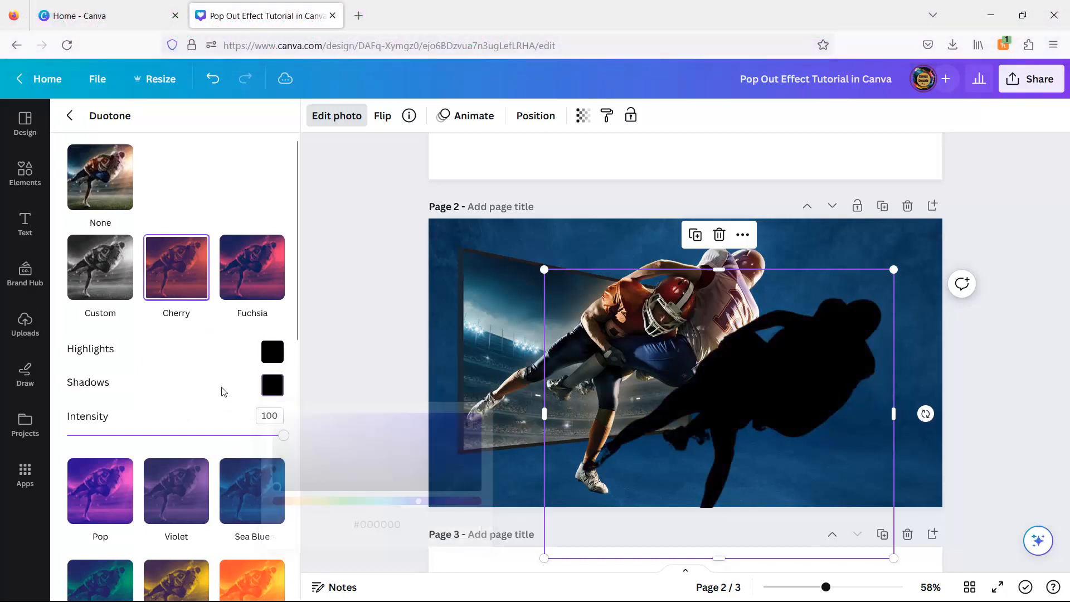
left_click(582, 116)
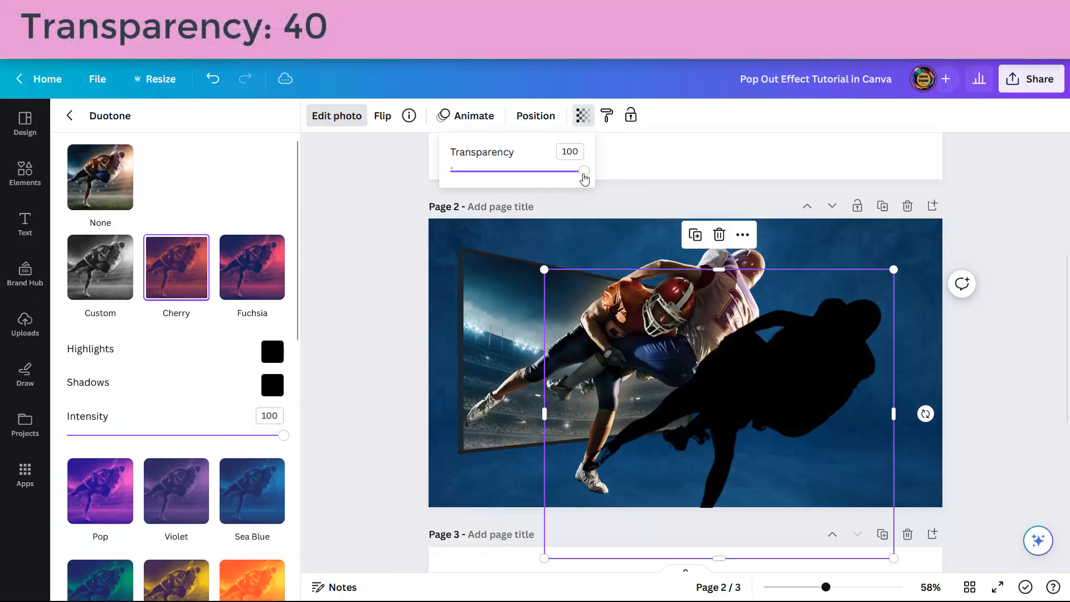
left_click_drag(584, 178, 503, 177)
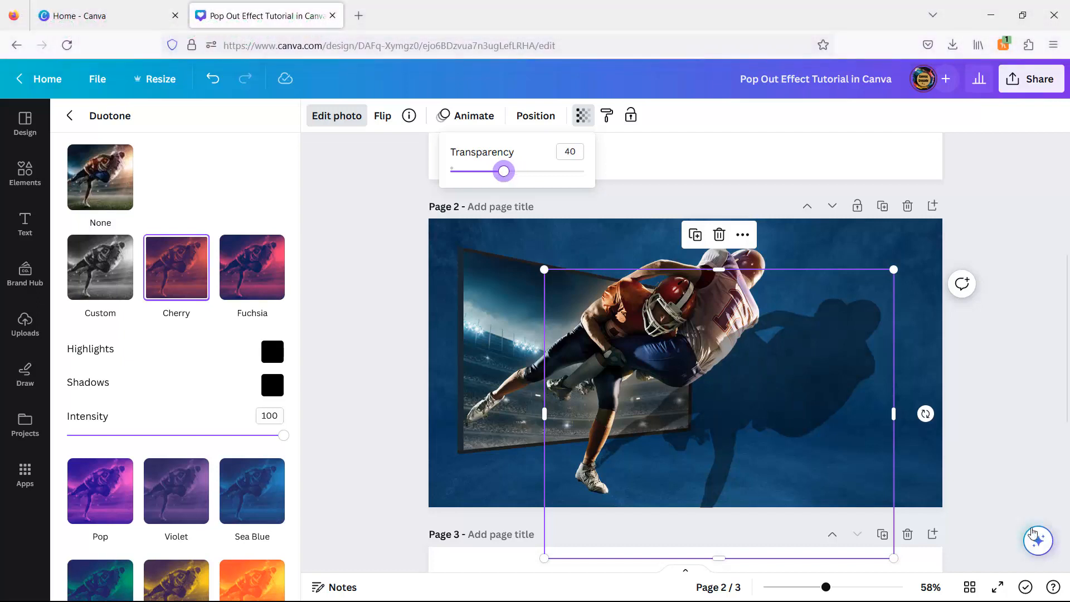
Rotate the shadow clockwise so it falls from the standing player's foot, and crop its empty left and bottom edges
scroll(990, 427, "down", 2)
left_click_drag(925, 320, 914, 386)
left_click_drag(852, 312, 846, 389)
left_click_drag(653, 563, 671, 568)
left_click_drag(543, 355, 608, 376)
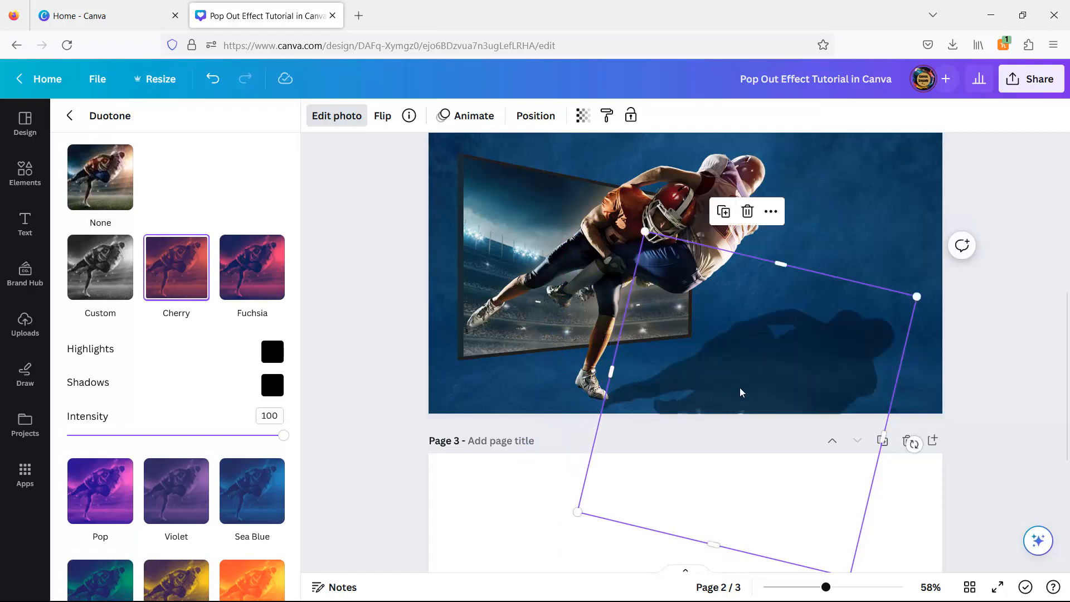
left_click(741, 381)
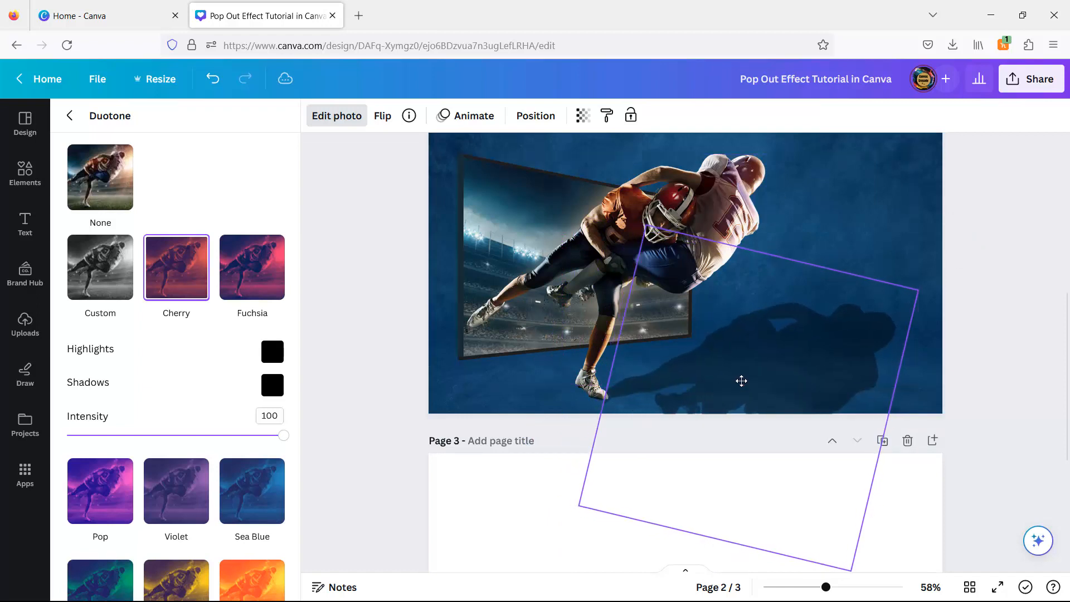
left_click_drag(613, 366, 614, 366)
left_click_drag(718, 549, 717, 479)
Scale the shadow down slightly and realign it with the standing player's shoe on page 2
left_click(1013, 322)
left_click(803, 377)
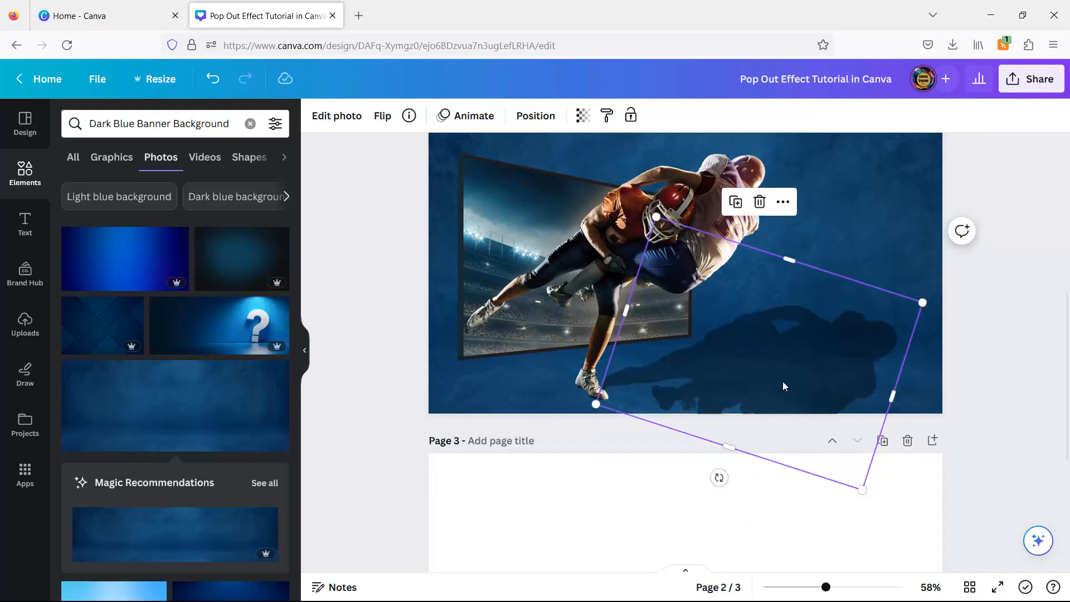
left_click_drag(783, 385, 784, 394)
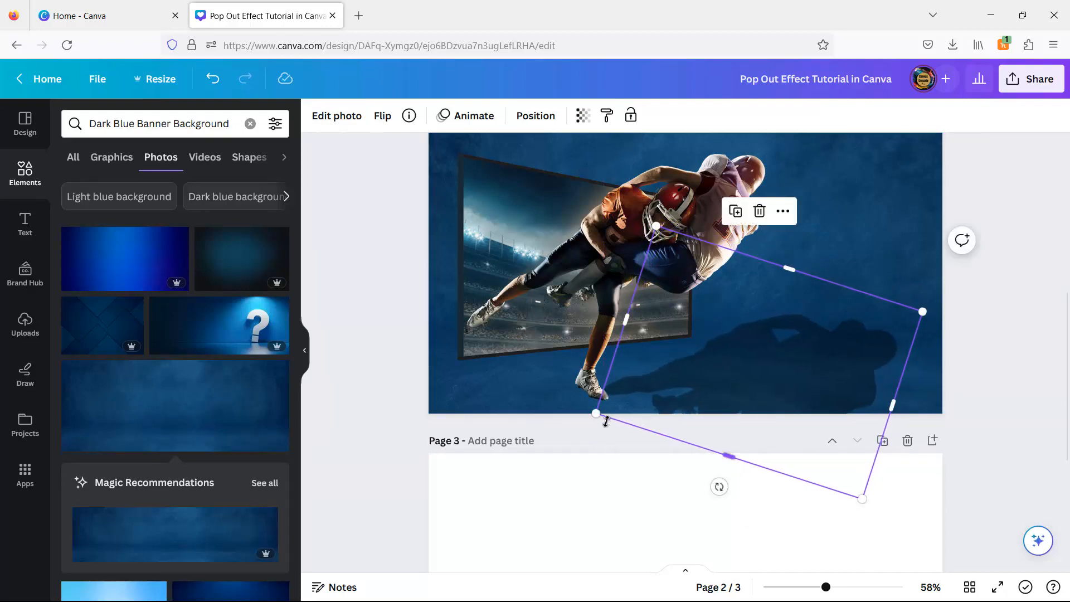
left_click_drag(606, 421, 613, 418)
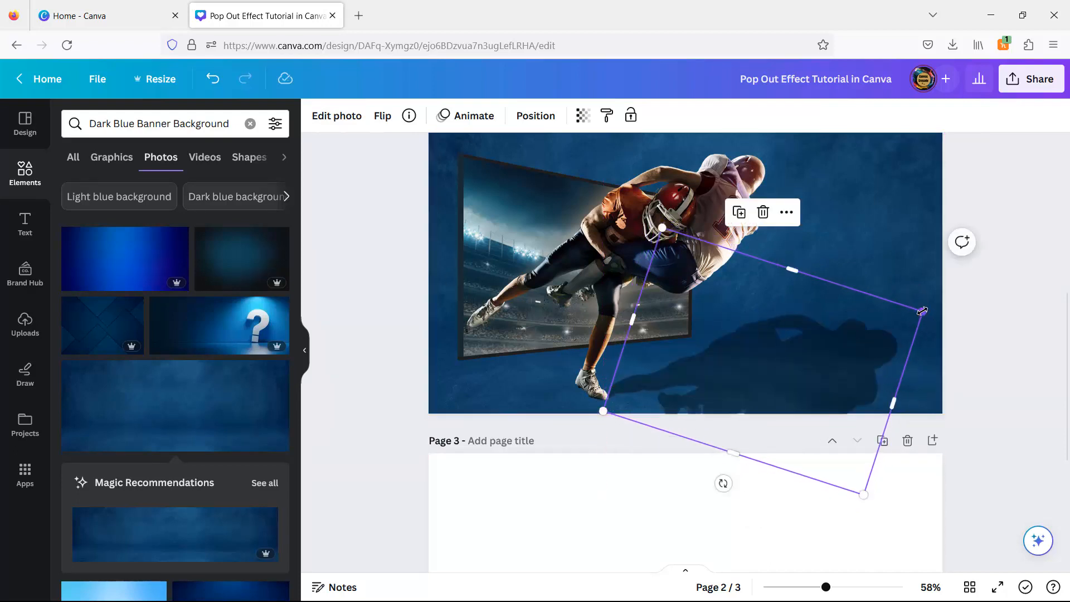
left_click_drag(922, 311, 887, 322)
left_click_drag(838, 362, 836, 363)
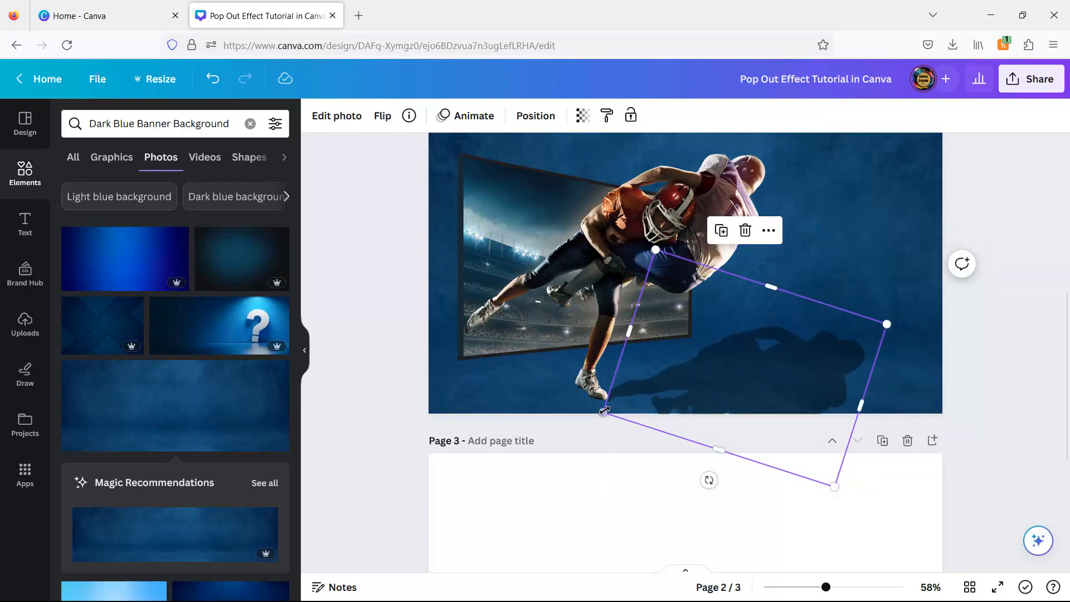
left_click_drag(603, 411, 599, 413)
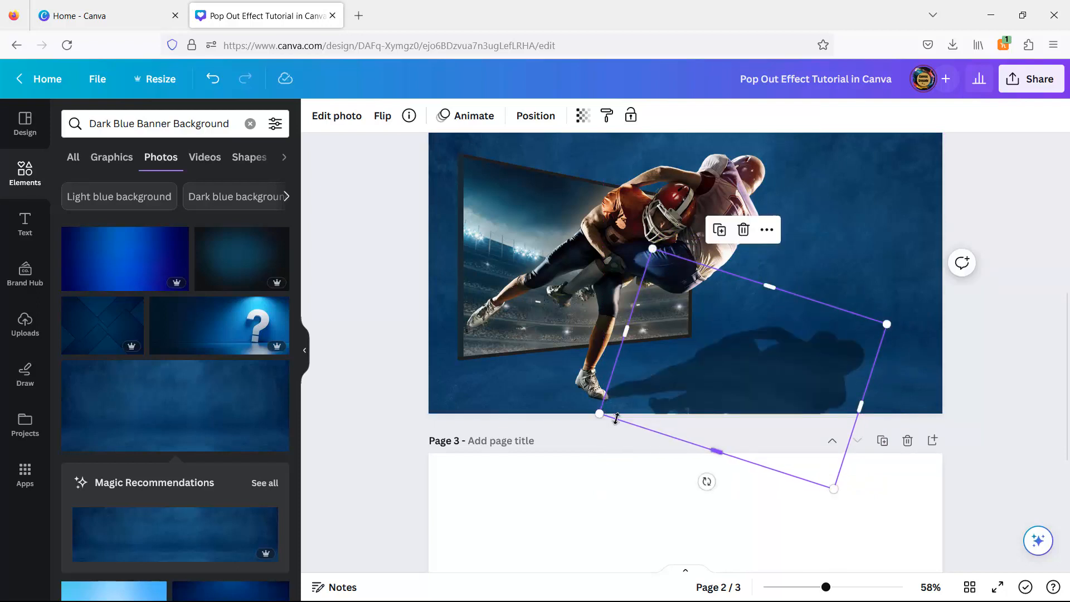
Check the shadow's layer arrangement and clear the selection to view the finished page 2
left_click(534, 115)
left_click(241, 159)
left_click(406, 321)
scroll(1057, 373, "up", 2)
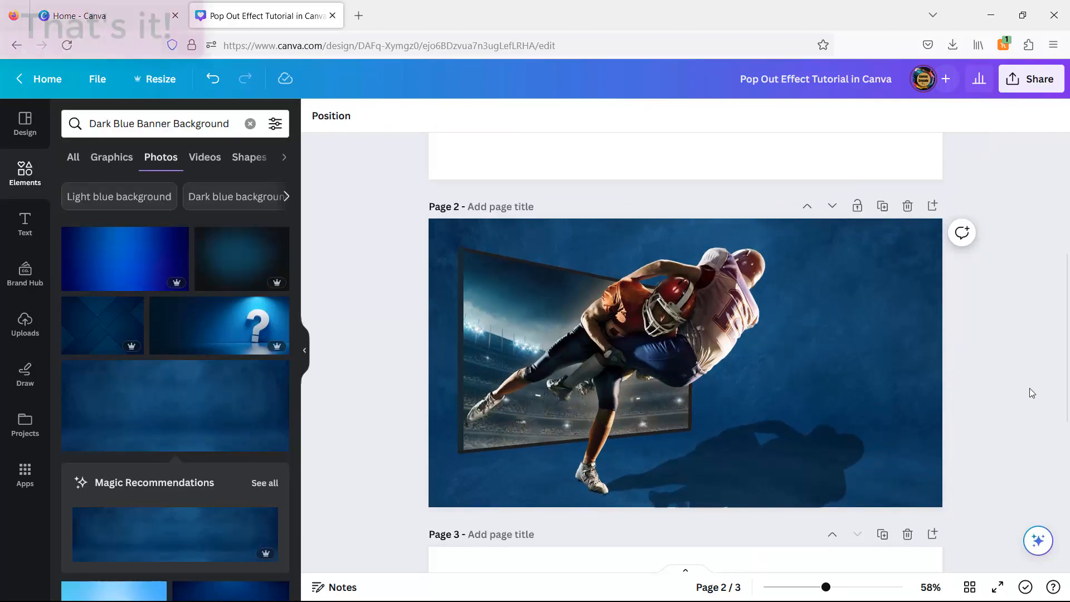
Download only page 2 of the design as a PNG image
left_click(1031, 79)
left_click(819, 430)
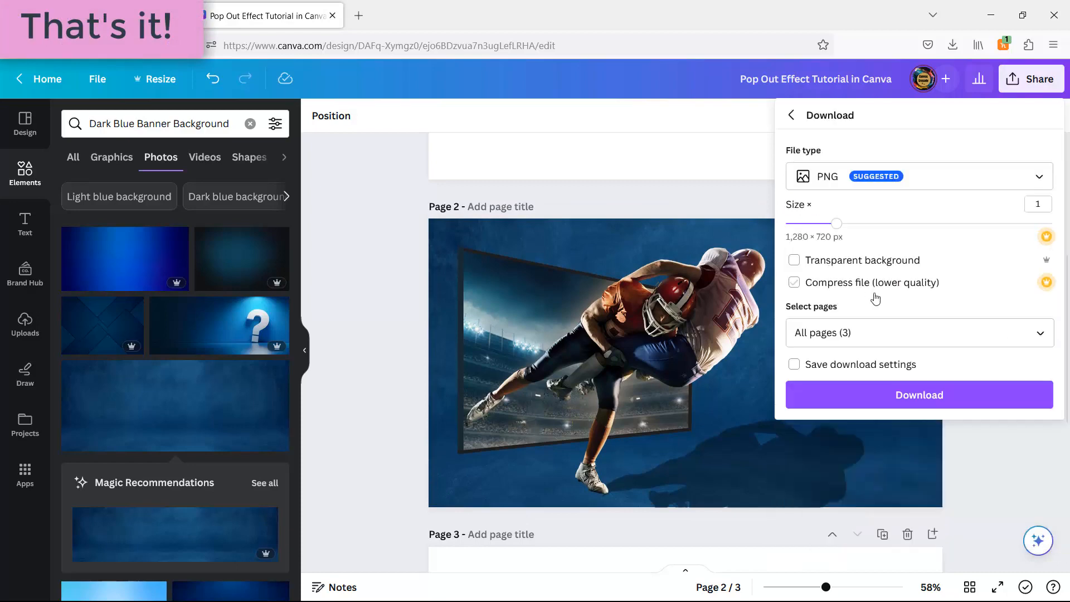
left_click(1040, 333)
left_click(980, 406)
left_click(912, 552)
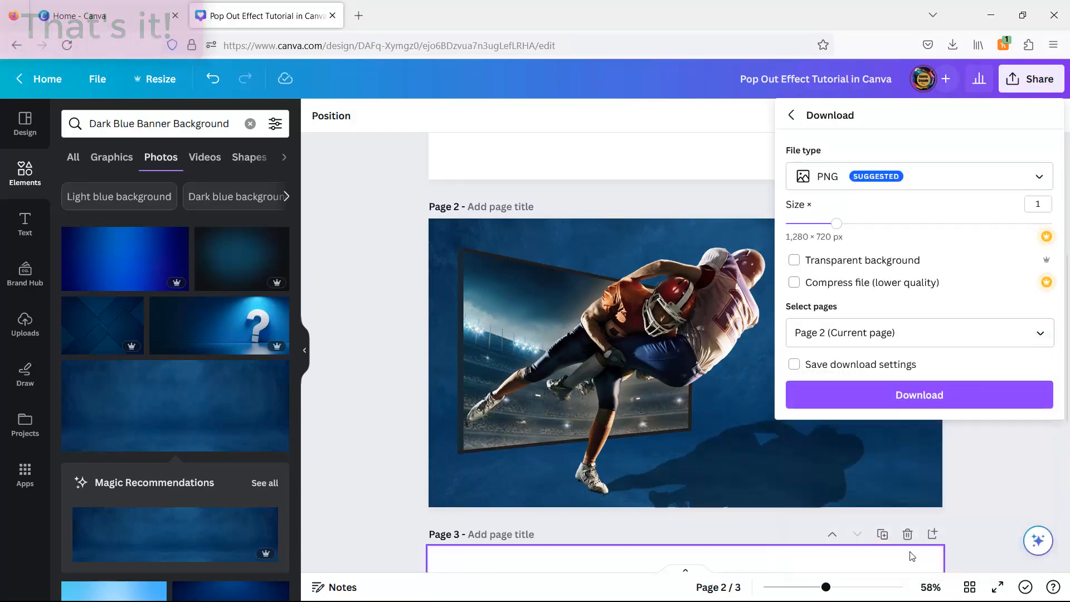
left_click(928, 394)
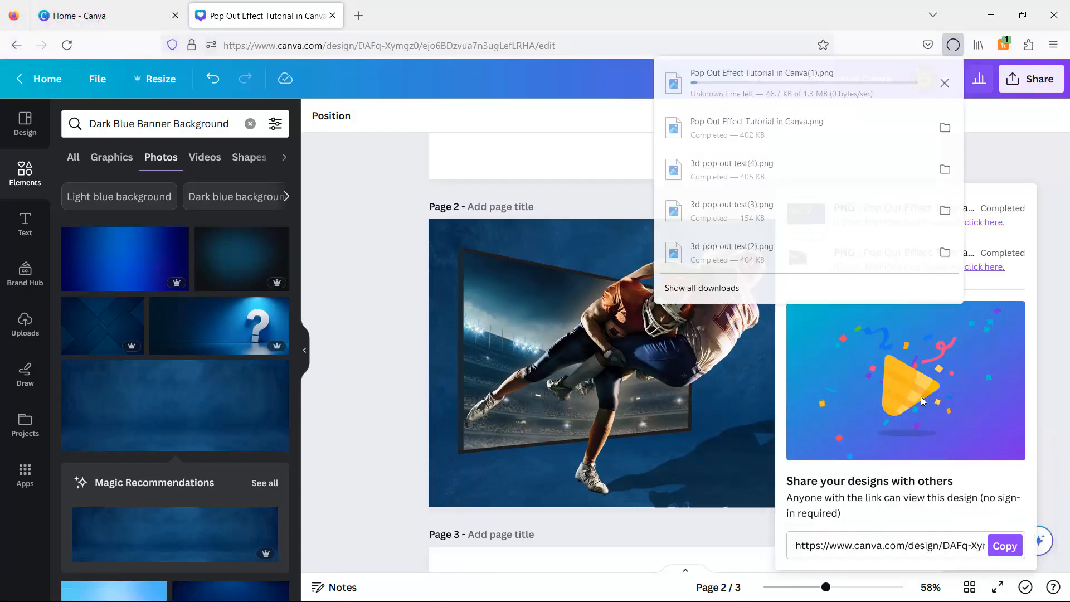